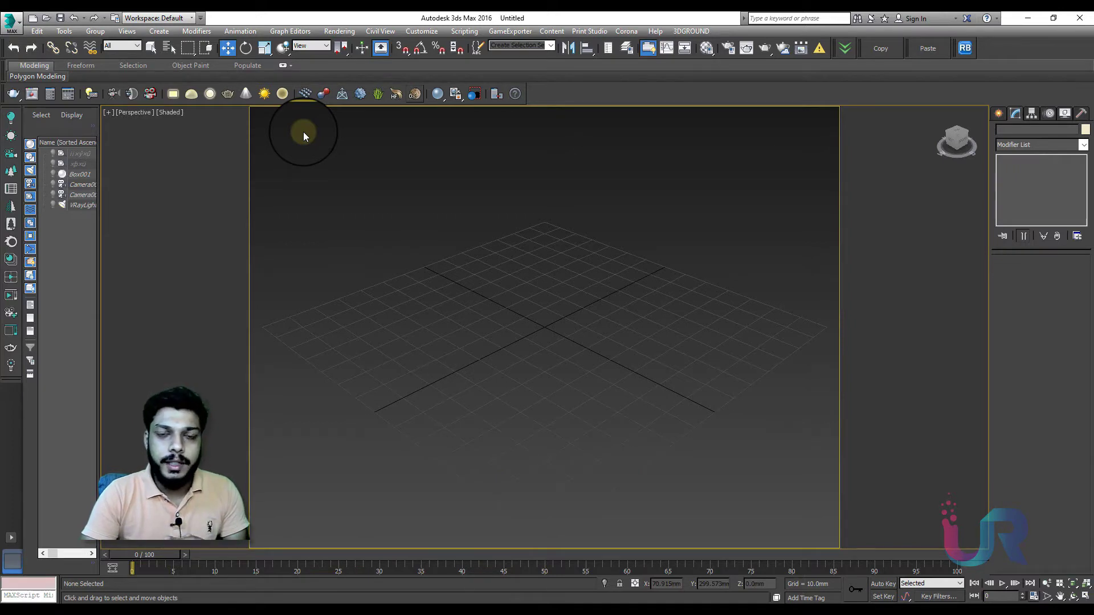
Create a standard box in the Top view about 202 mm long, 204 mm wide and 117 mm high
key(t)
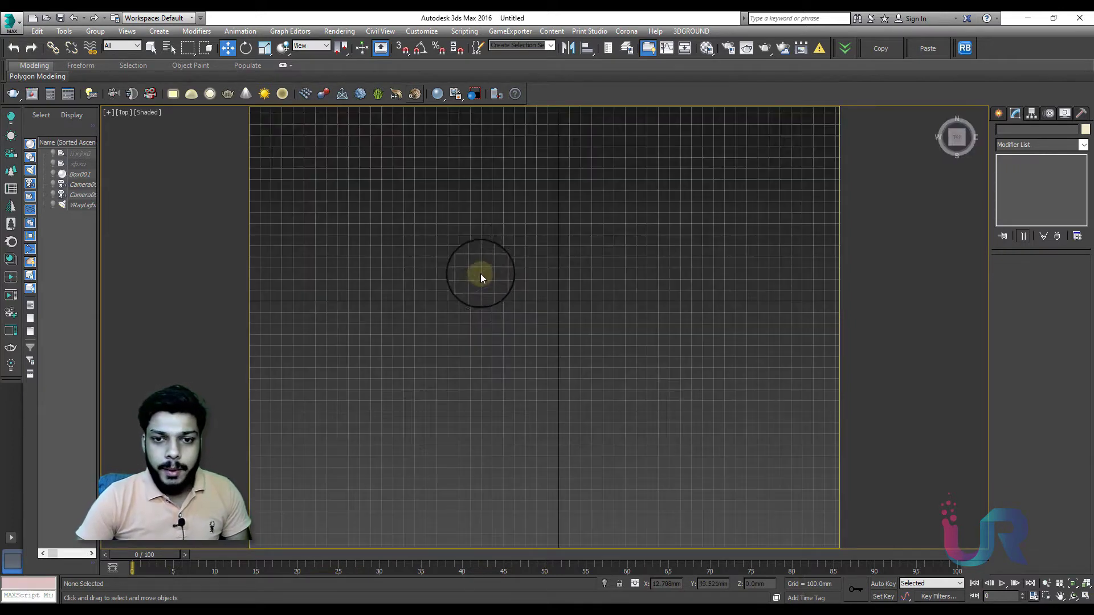
click(1006, 113)
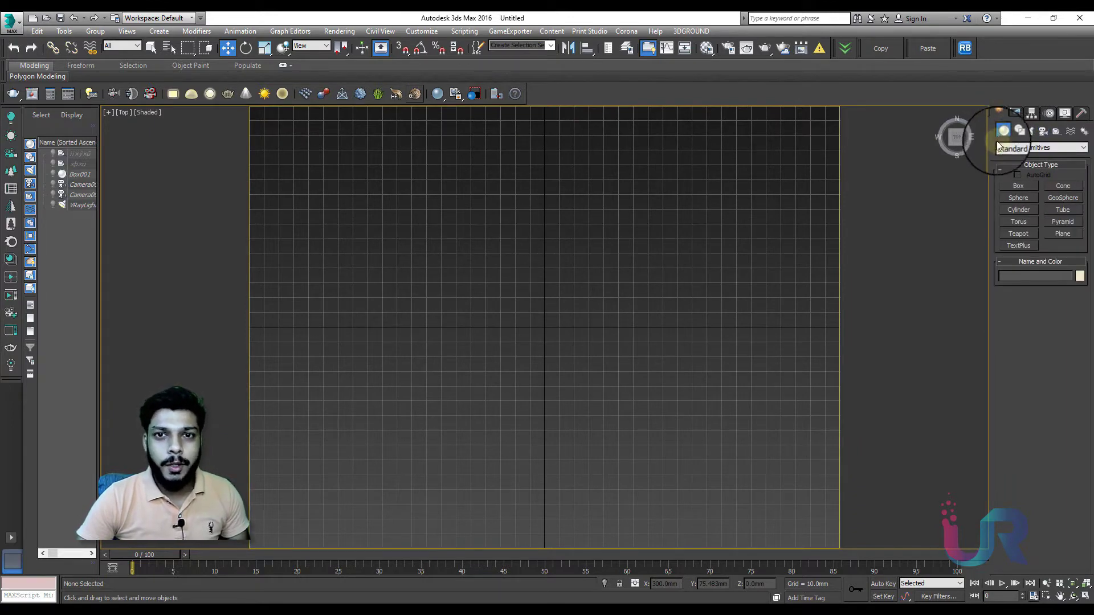
click(1018, 186)
drag(404, 195, 699, 493)
click(698, 494)
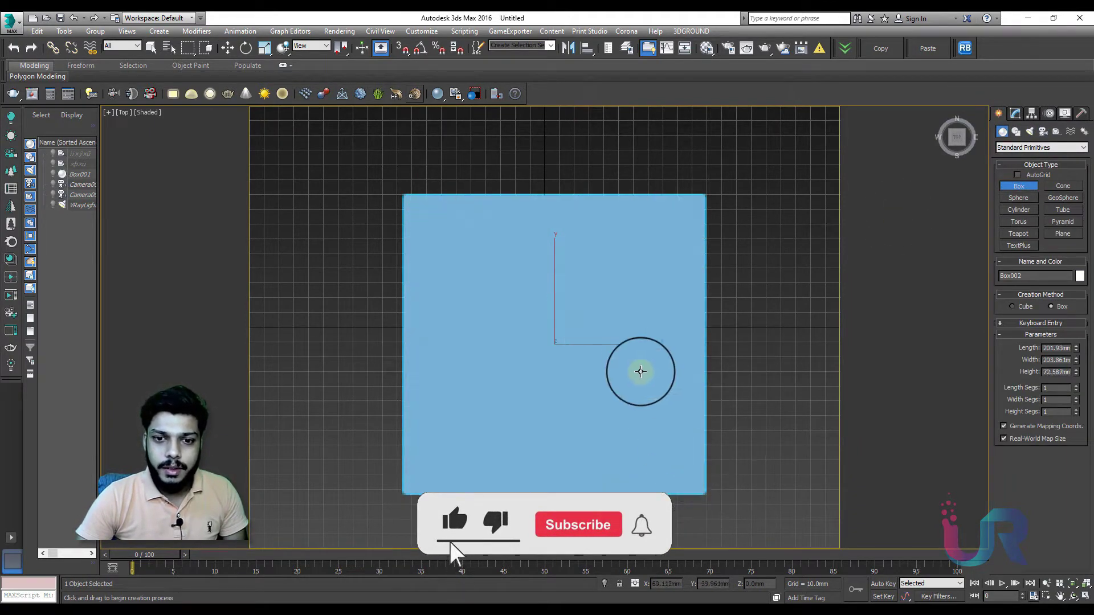
click(633, 356)
key(f)
key(z)
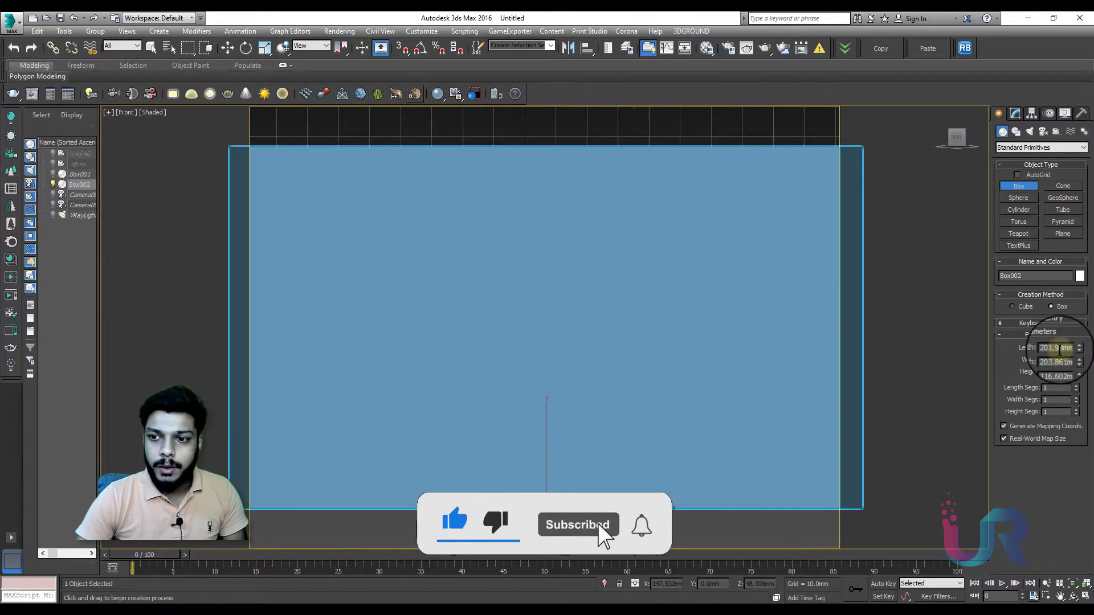
Set the box's length and width to 1524 mm and its height to 6'
double_click(1057, 348)
text(524.0)
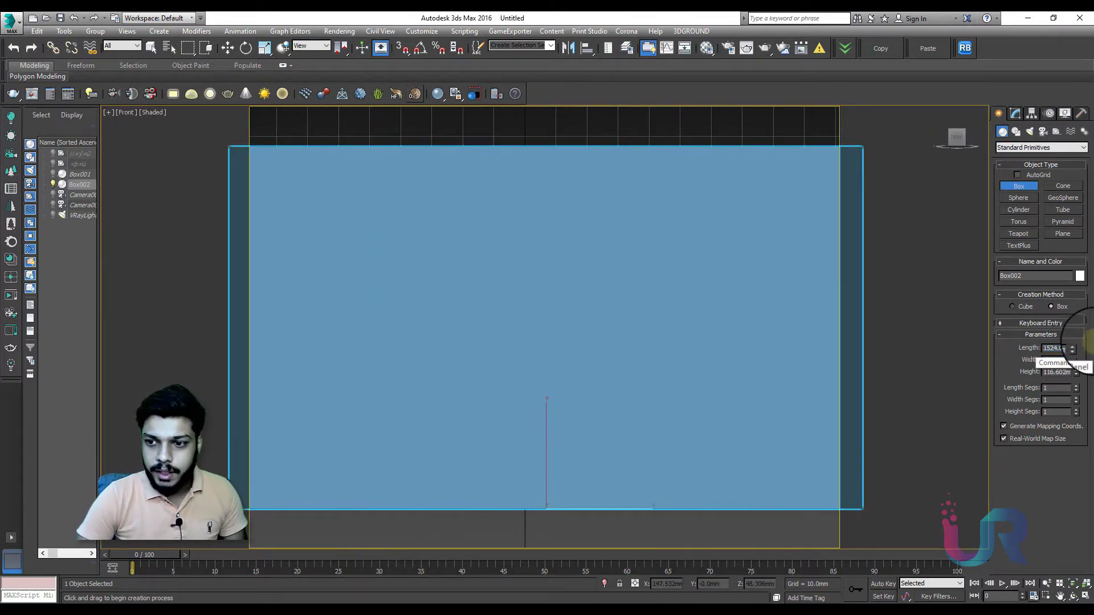
key(Return)
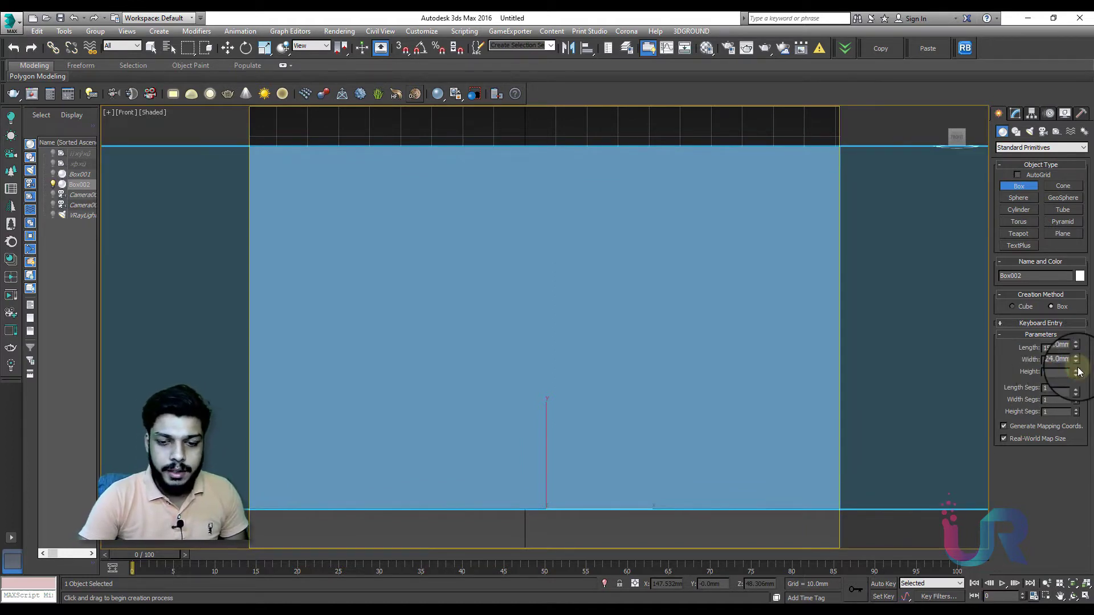
text(6')
key(Return)
scroll(370, 353, down, 5)
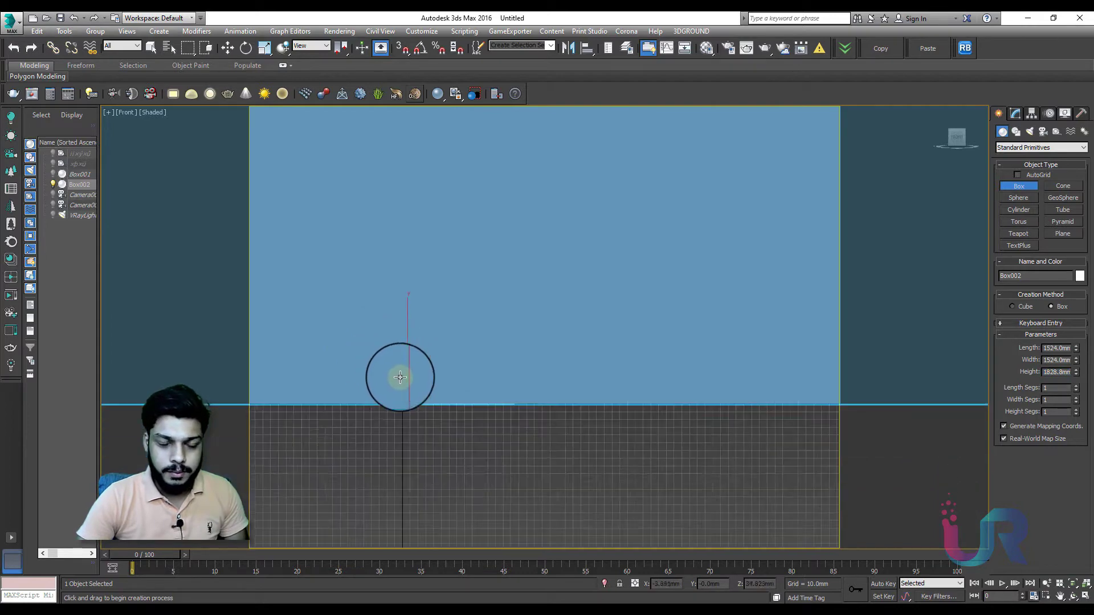
Add an Edit Poly modifier to the box and enter Edge level in a wireframe Top view
key(p)
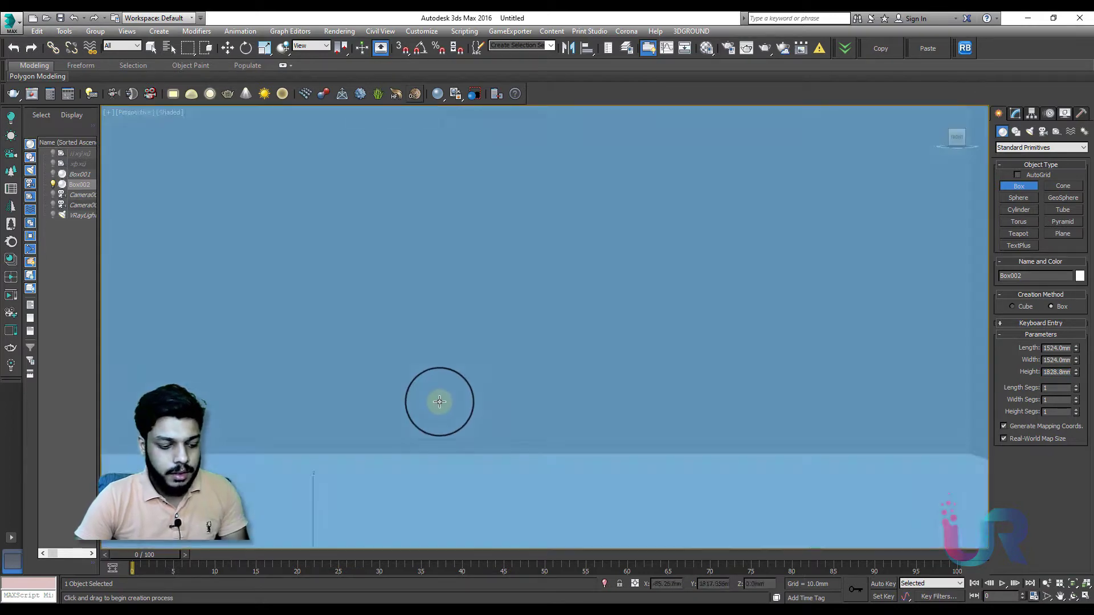
key(z)
scroll(446, 380, down, 4)
key(t)
scroll(458, 392, down, 6)
key(F3)
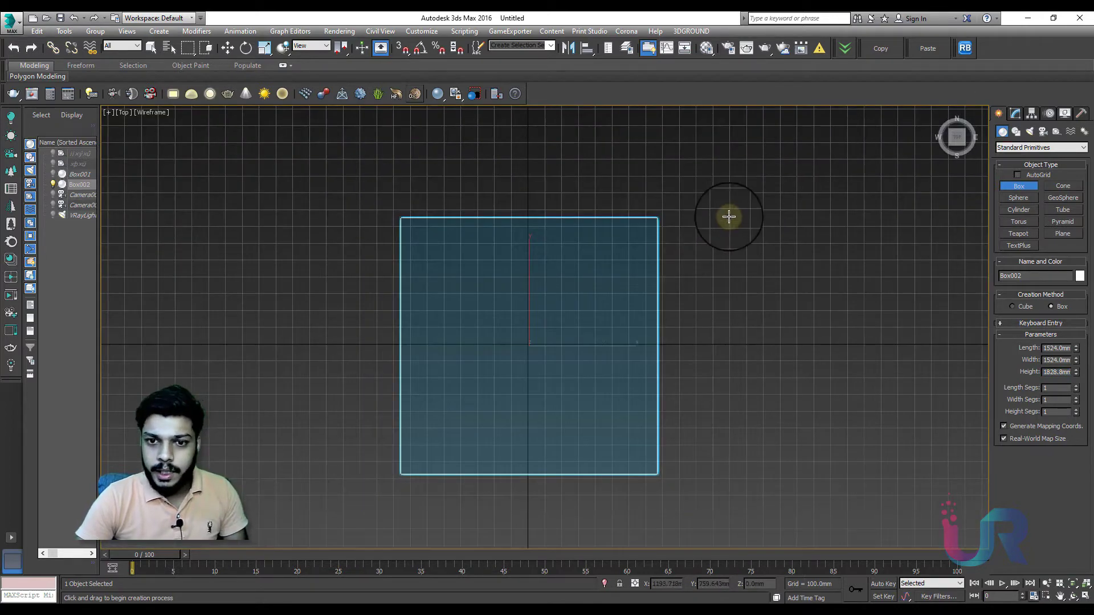
key(w)
click(1014, 113)
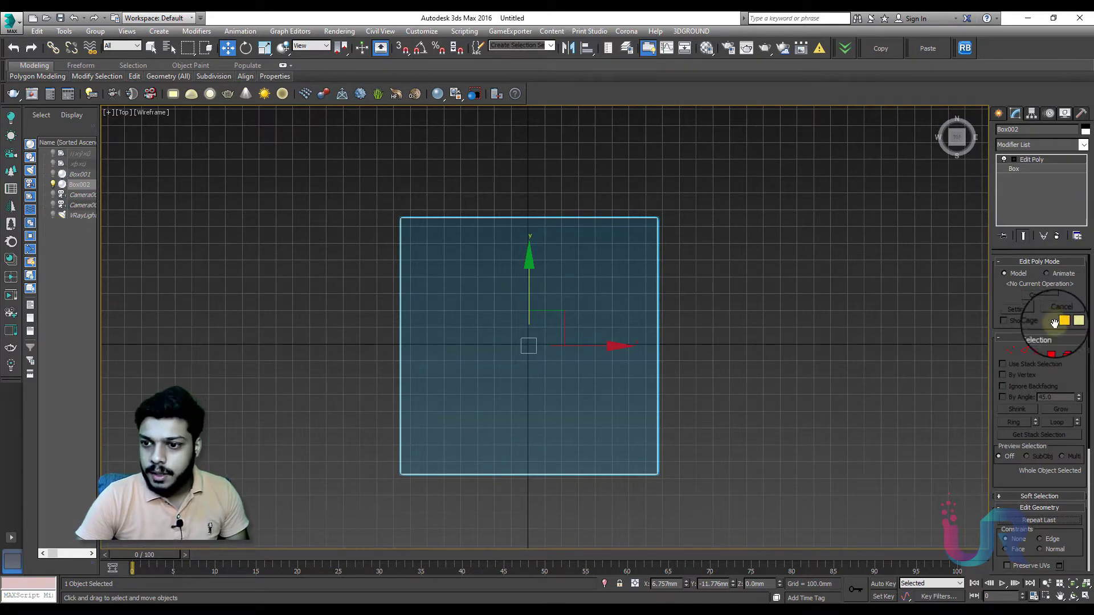
click(1011, 350)
click(1024, 350)
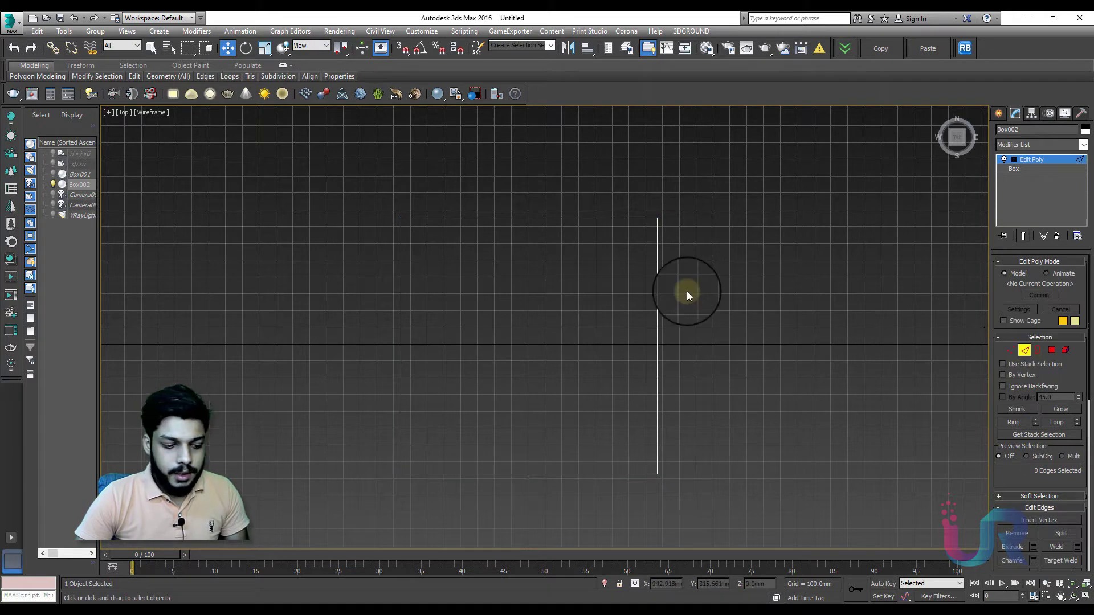
Connect the box's two opposite side edges in the Top view with 2 horizontal segments
drag(686, 292, 262, 331)
right_click(421, 298)
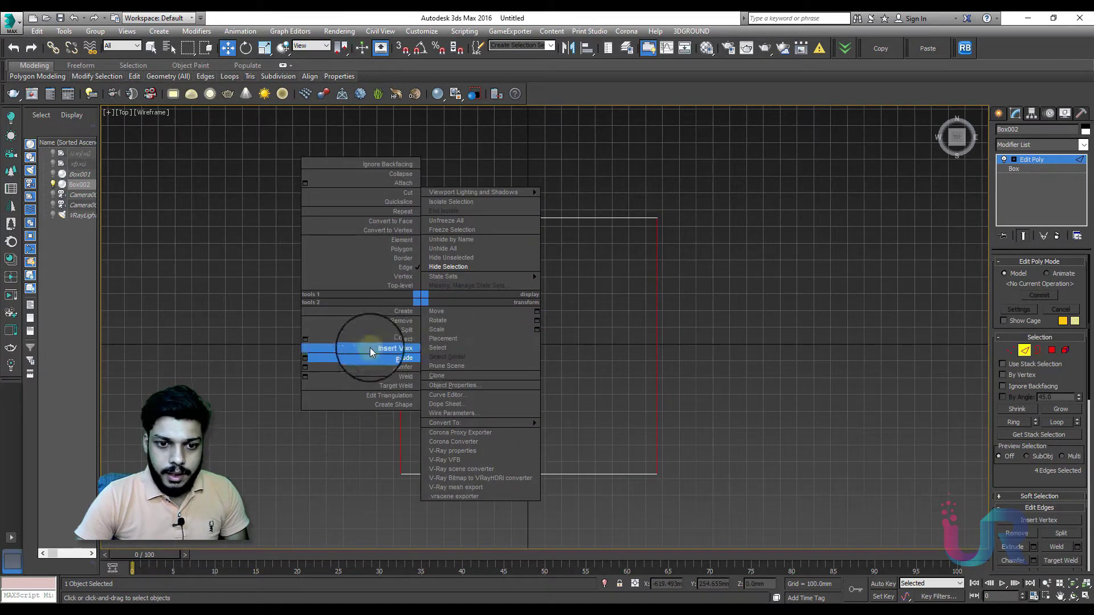
click(305, 340)
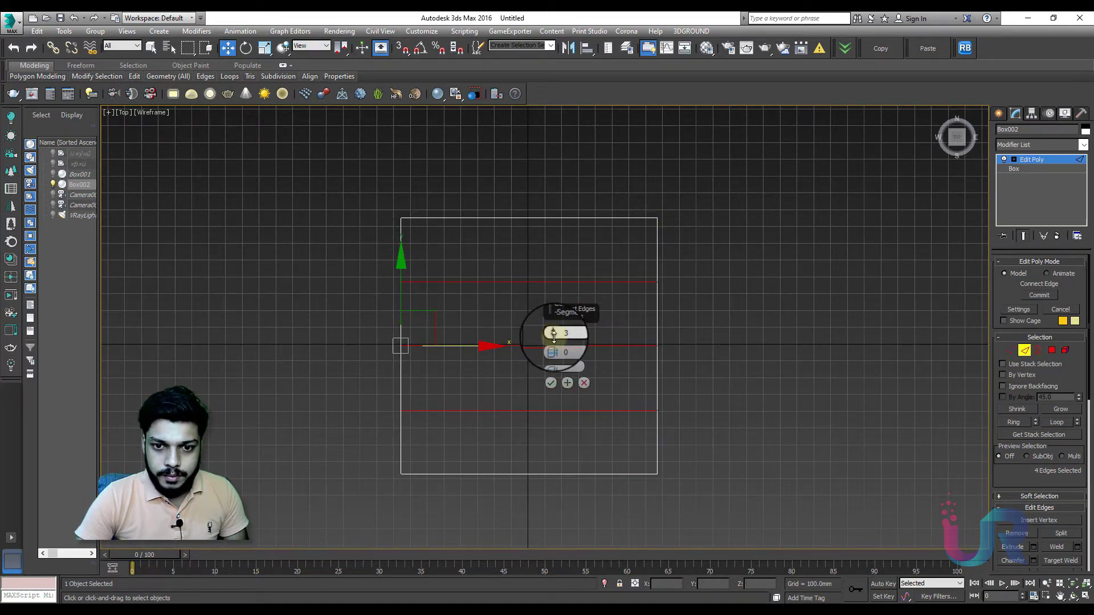
click(551, 382)
Connect all the horizontal edges in the Top view with 2 vertical segments
drag(487, 163, 537, 497)
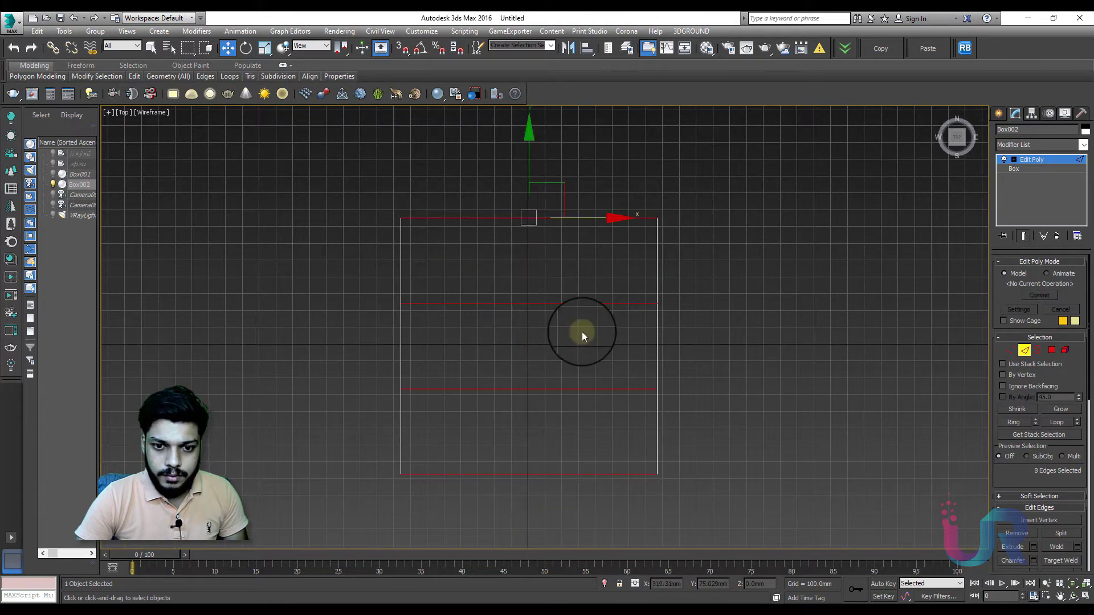
right_click(581, 330)
click(466, 369)
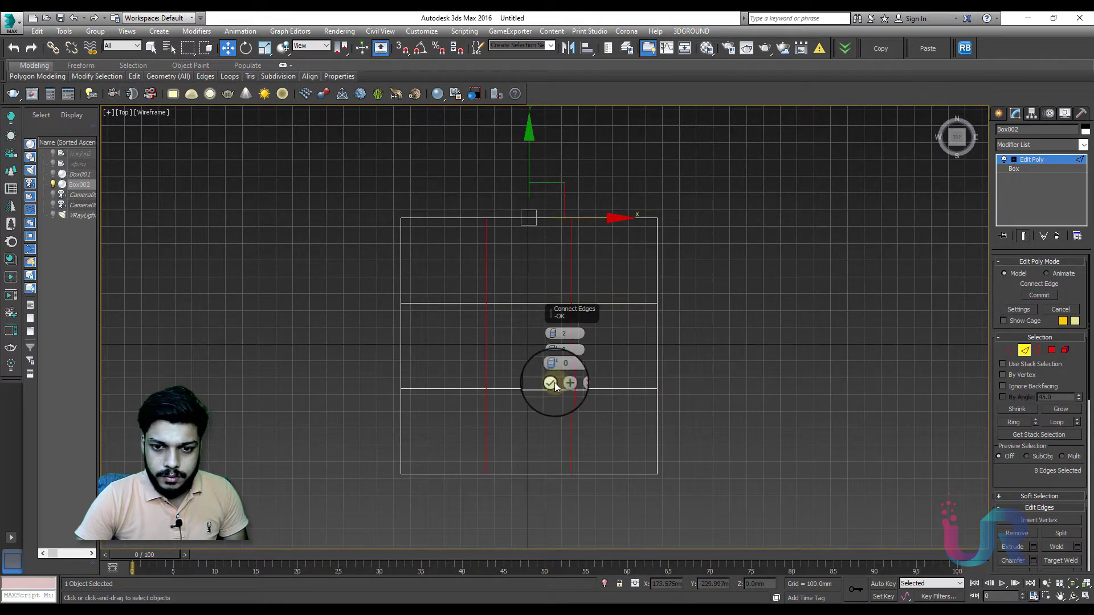
click(590, 347)
click(581, 381)
drag(496, 150, 559, 490)
right_click(544, 330)
click(437, 372)
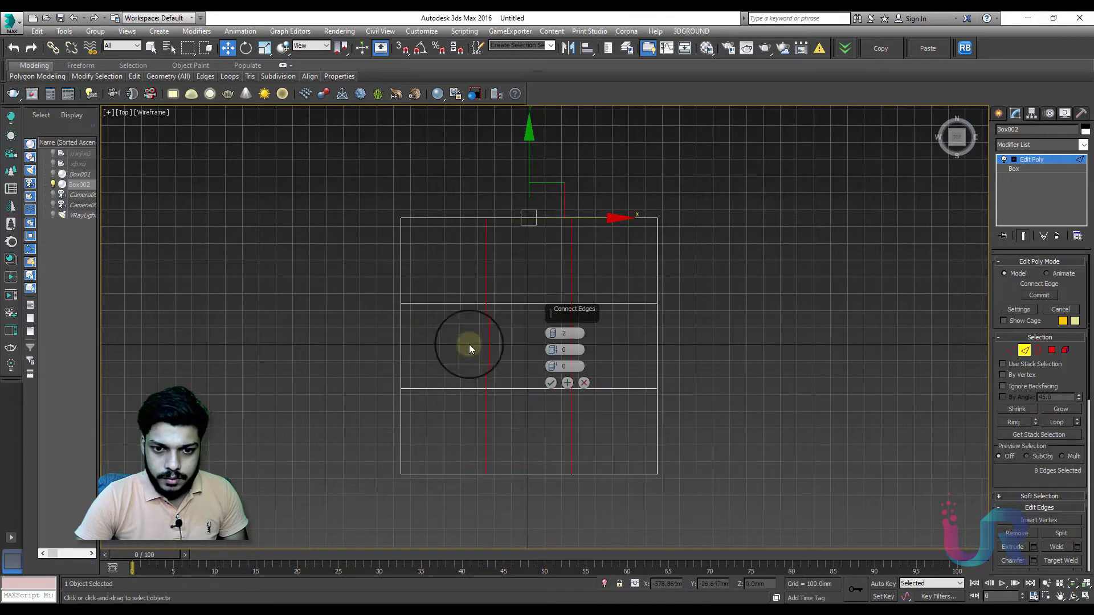
click(552, 382)
Connect all the box's vertical edges in the Front view with 2 horizontal segments
key(f)
key(z)
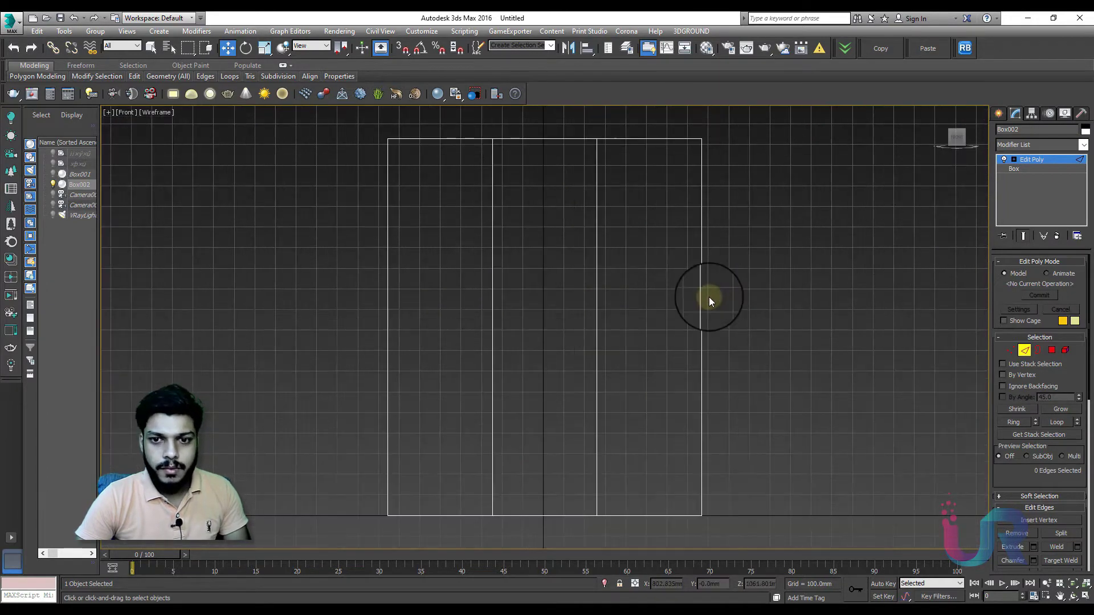
drag(835, 292, 259, 358)
right_click(615, 317)
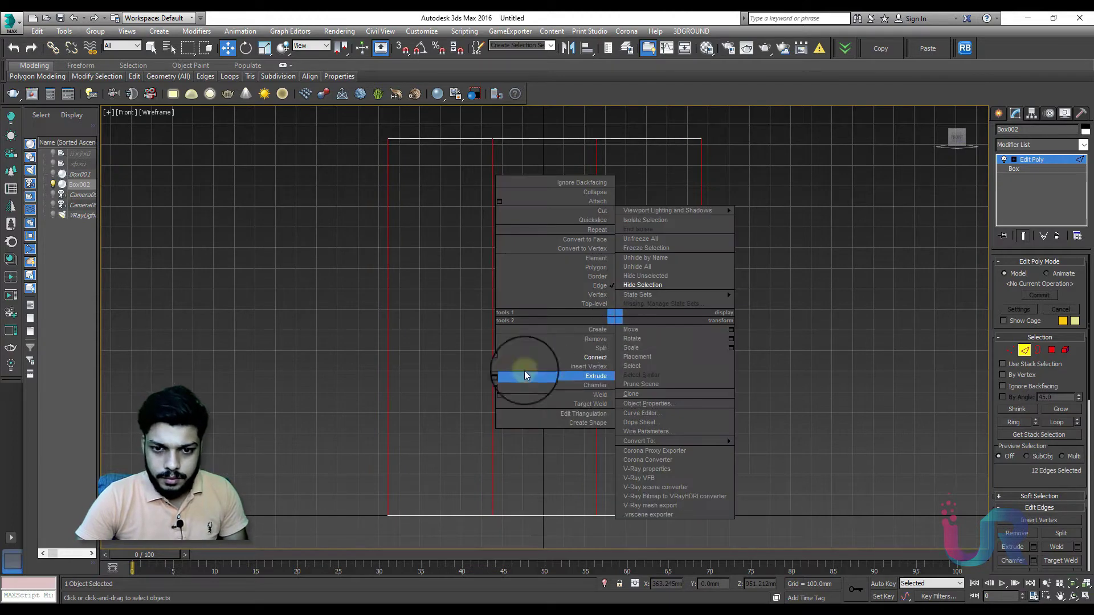
click(499, 357)
click(556, 378)
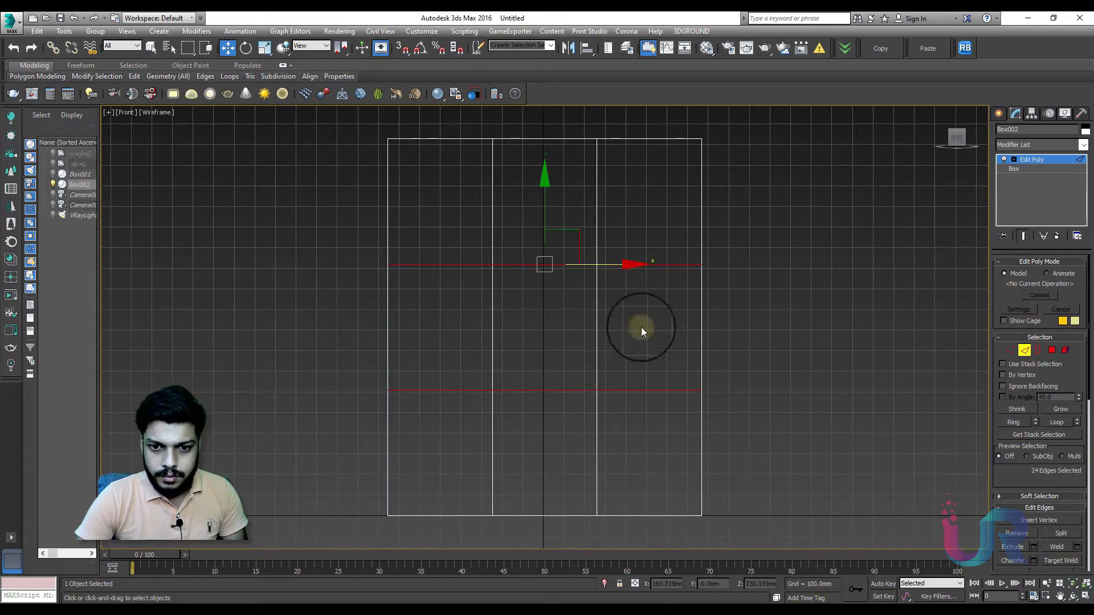
click(641, 327)
Move the two inner vertex rows outward in the Top view, the upper about 106 mm and the lower about 80 mm
click(1010, 350)
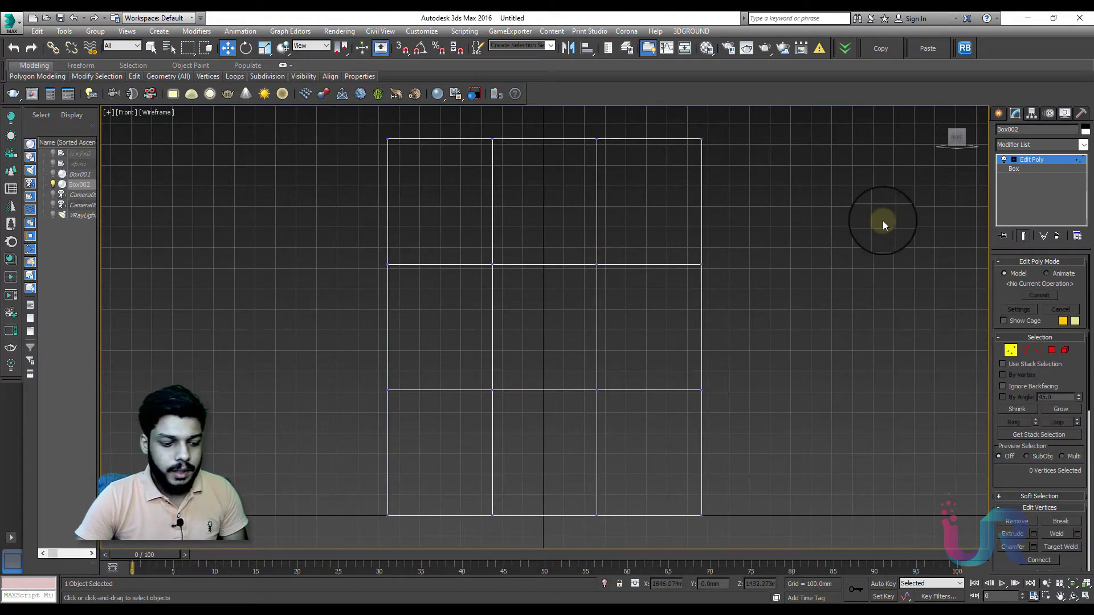
key(t)
drag(768, 239, 200, 273)
drag(276, 223, 775, 333)
drag(544, 215, 545, 188)
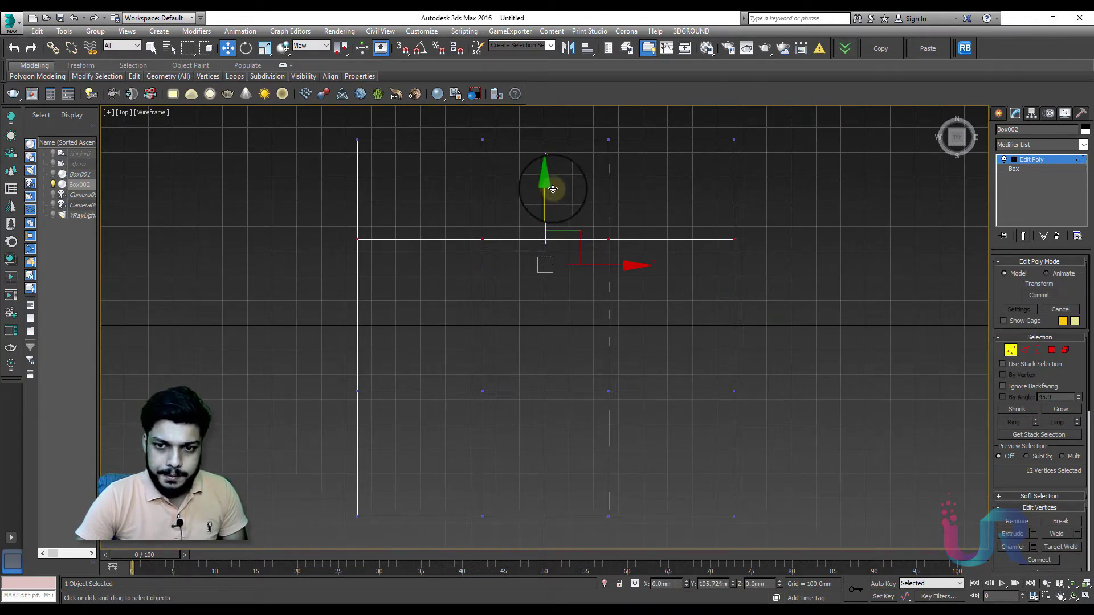
drag(771, 305, 296, 482)
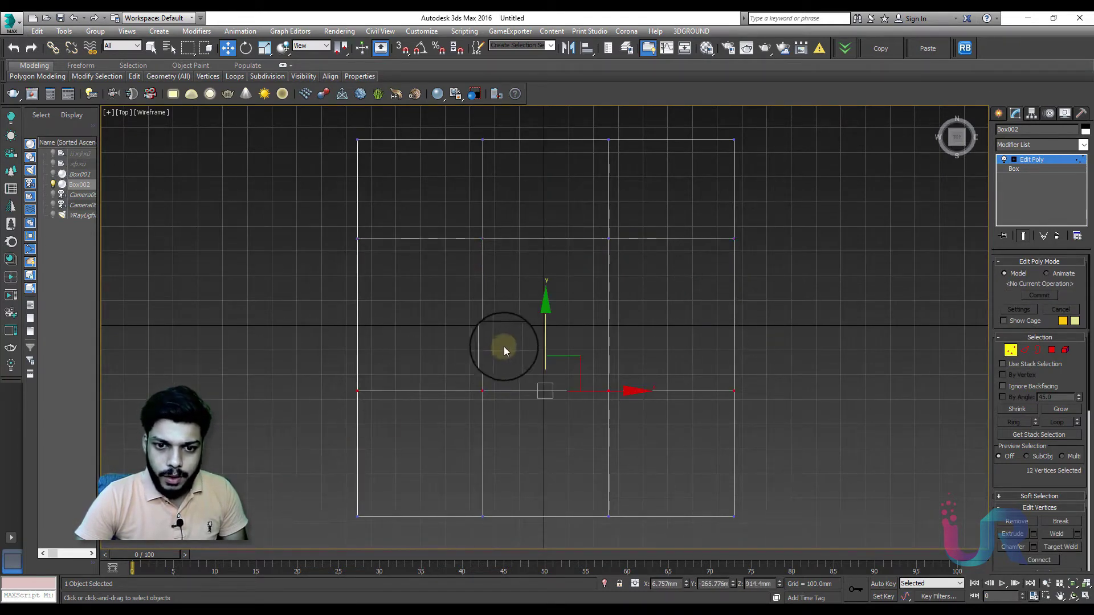
drag(545, 342, 548, 361)
Move the upper inner vertex row up and the lower inner row down in the Front view, enlarging the middle panels
key(f)
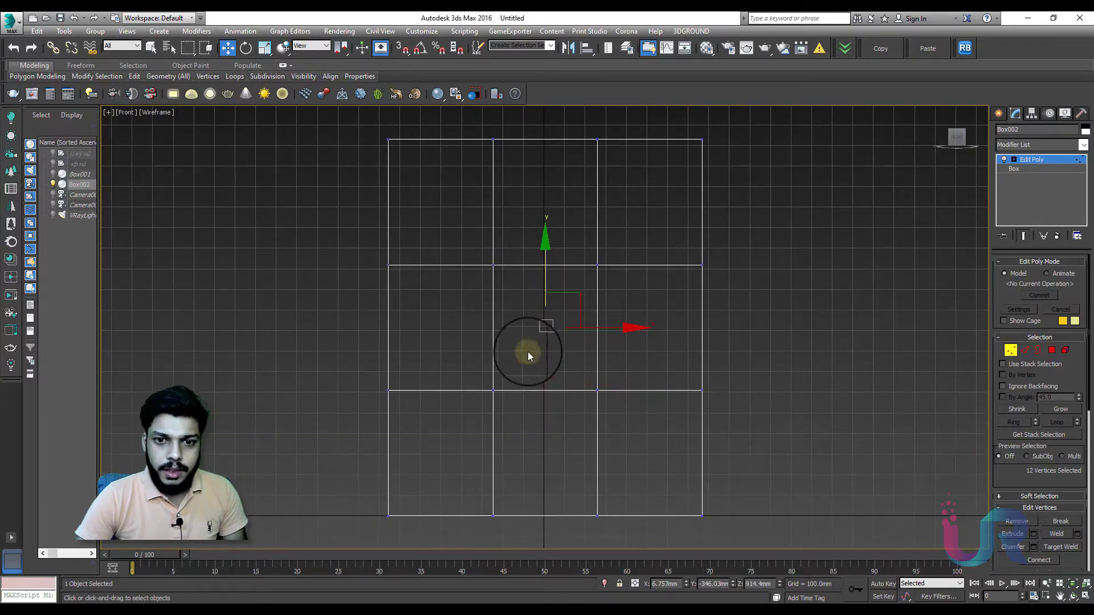
drag(797, 317, 798, 318)
click(545, 210)
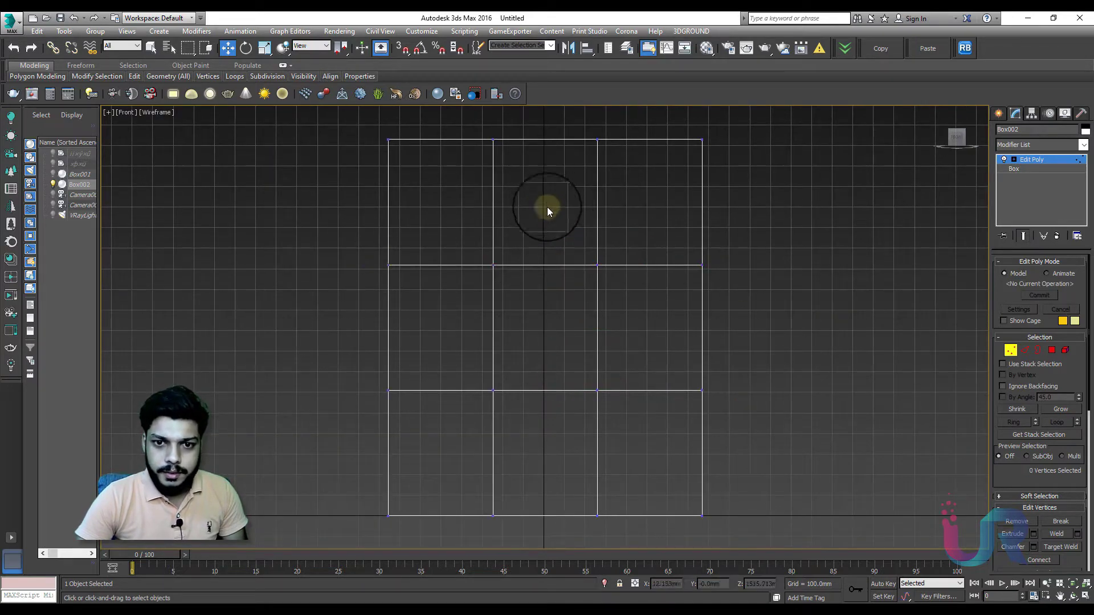
drag(264, 215, 772, 318)
drag(546, 221, 546, 176)
drag(869, 328, 322, 426)
drag(540, 337, 540, 359)
click(782, 278)
Show the box shaded with edged faces in the Left view and select the central polygon of that side
alt+middle_drag(781, 282, 681, 289)
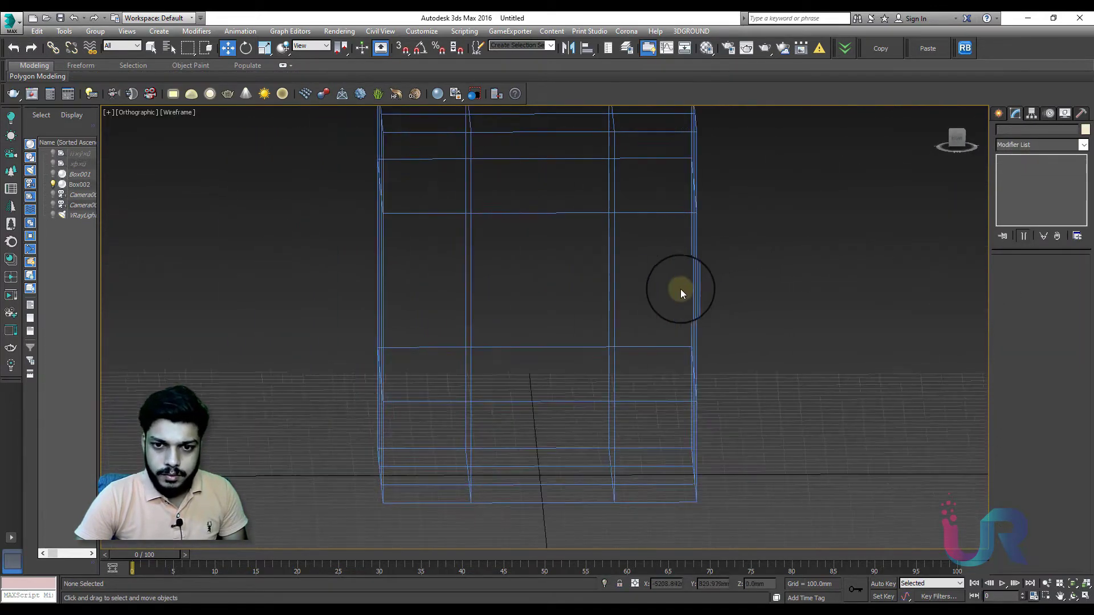
key(F3)
click(615, 285)
key(F4)
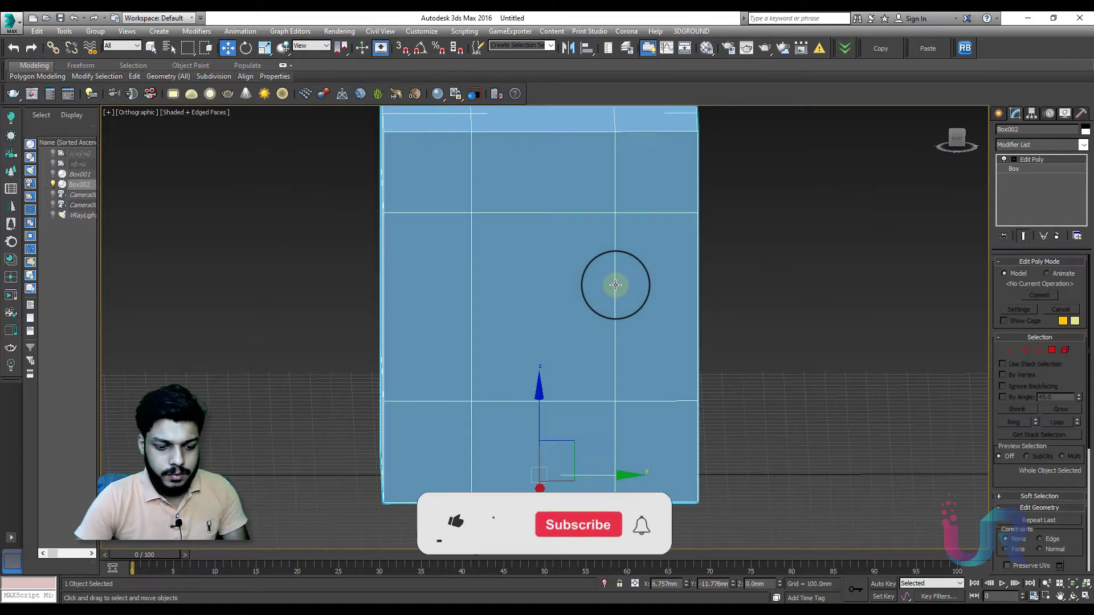
key(l)
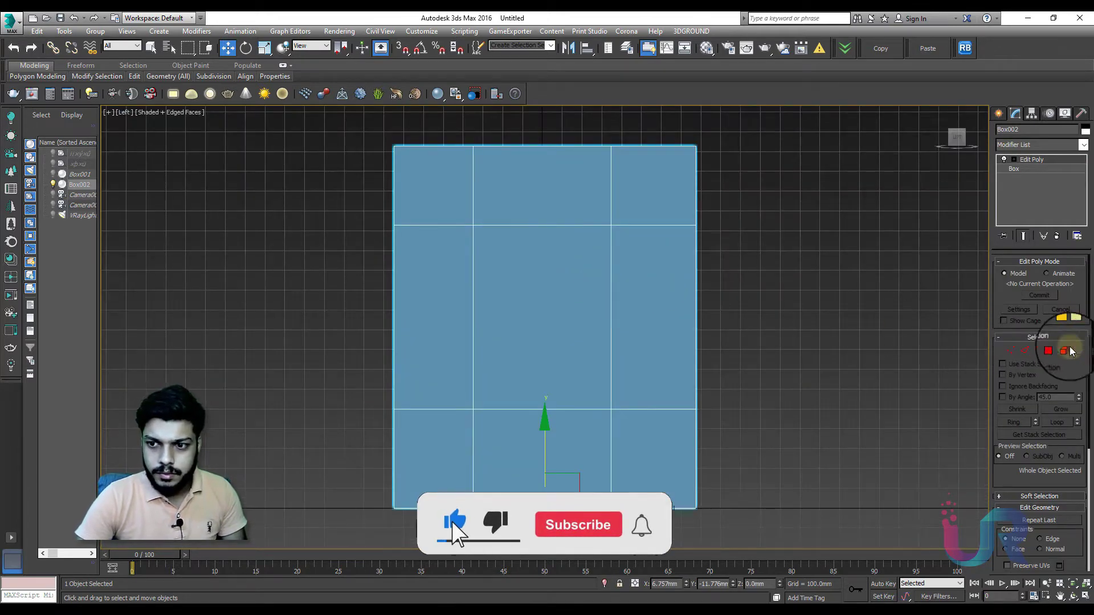
key(4)
click(586, 283)
right_click(560, 290)
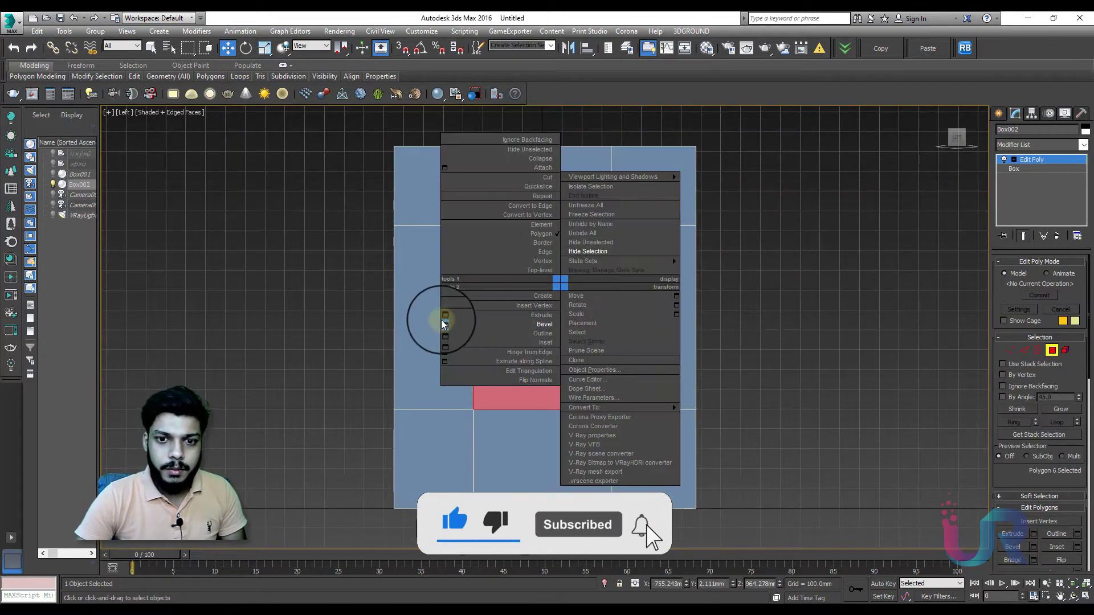
click(444, 343)
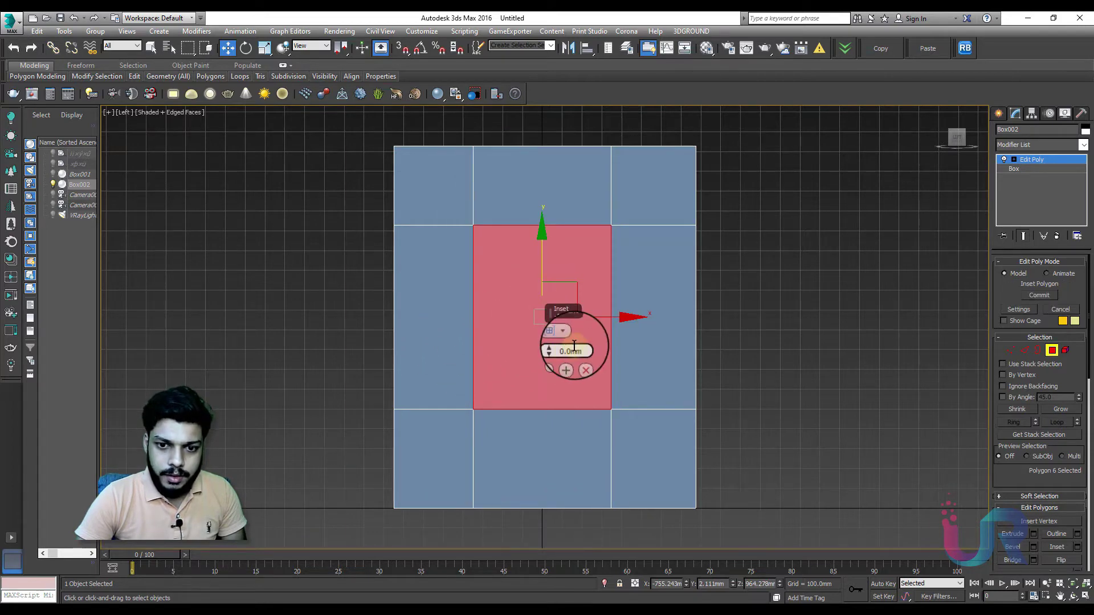
click(549, 366)
Extrude the selected central polygon by 76.2 mm
right_click(545, 337)
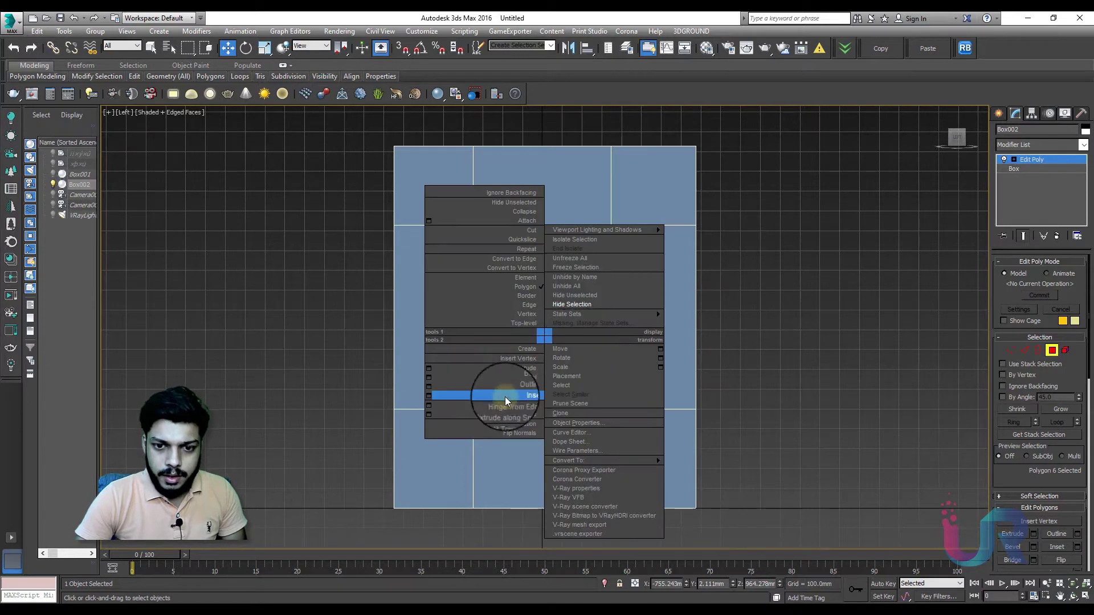
click(430, 369)
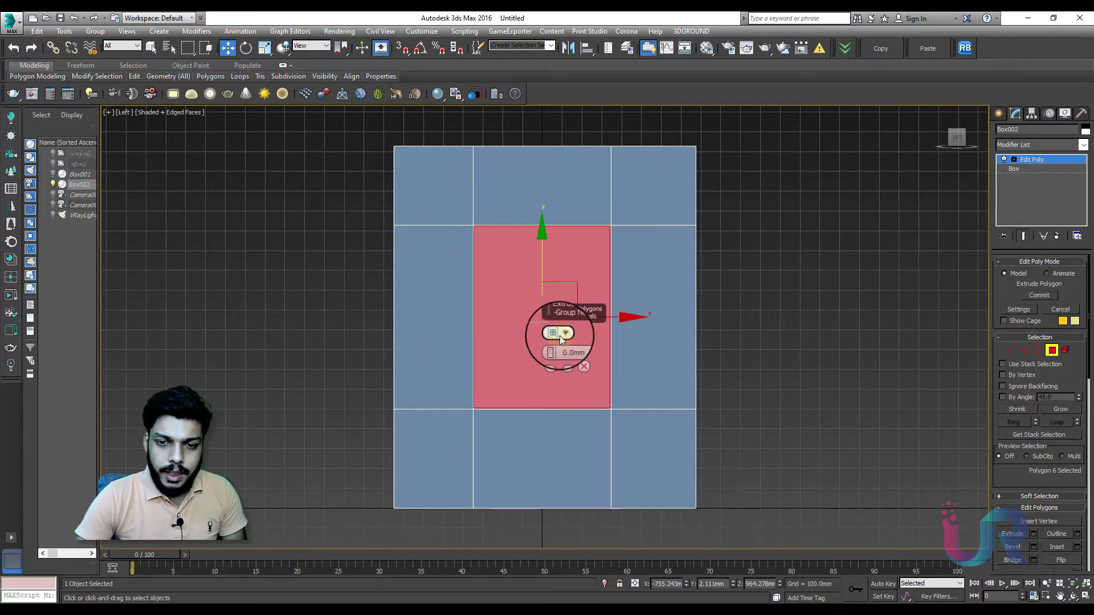
double_click(565, 351)
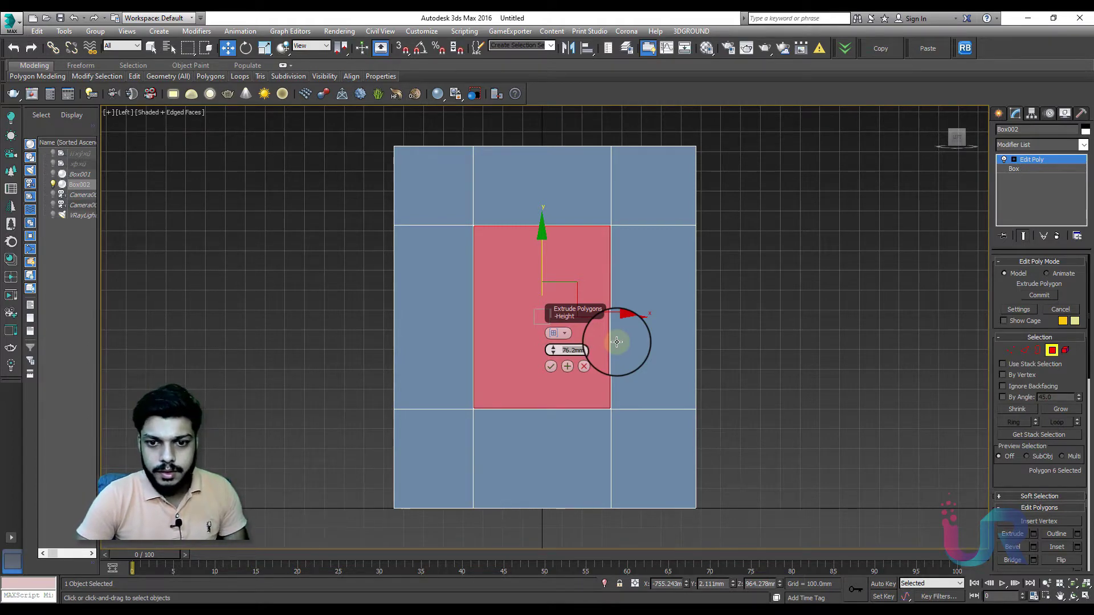
click(549, 368)
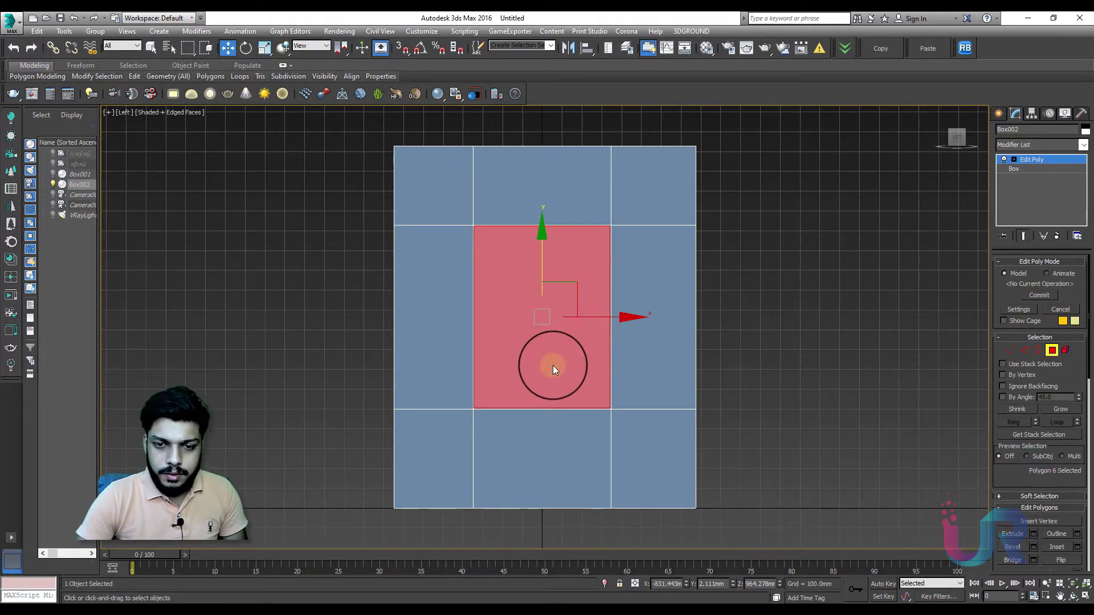
Delete the extruded central polygon to open the window and show the box shaded with edged faces in the Left view
alt+middle_drag(552, 366, 664, 317)
key(Delete)
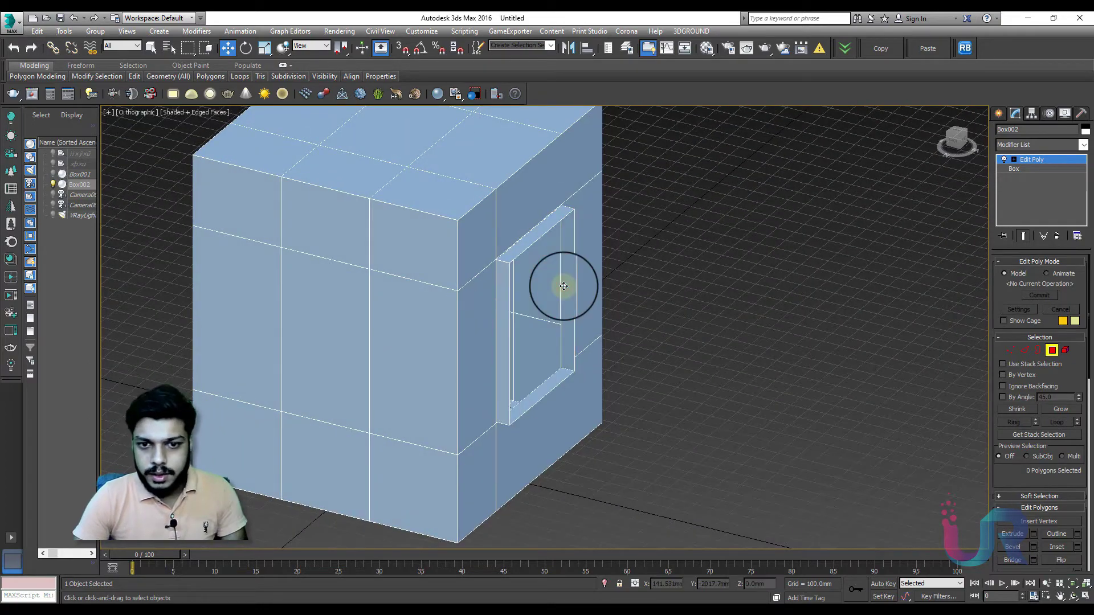
alt+middle_drag(589, 294, 559, 298)
click(1055, 168)
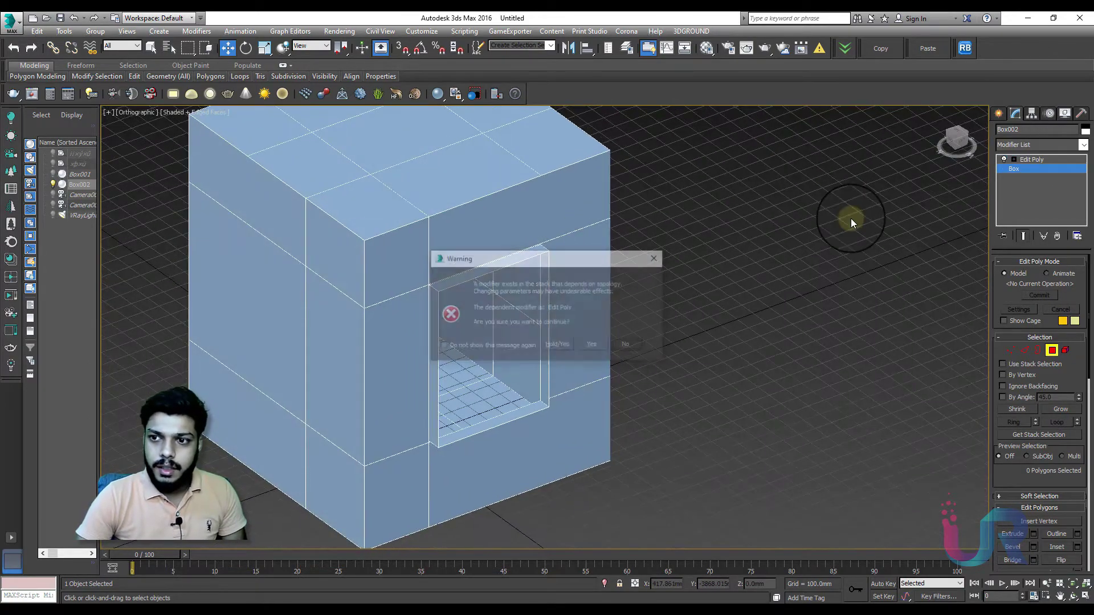
click(633, 350)
key(l)
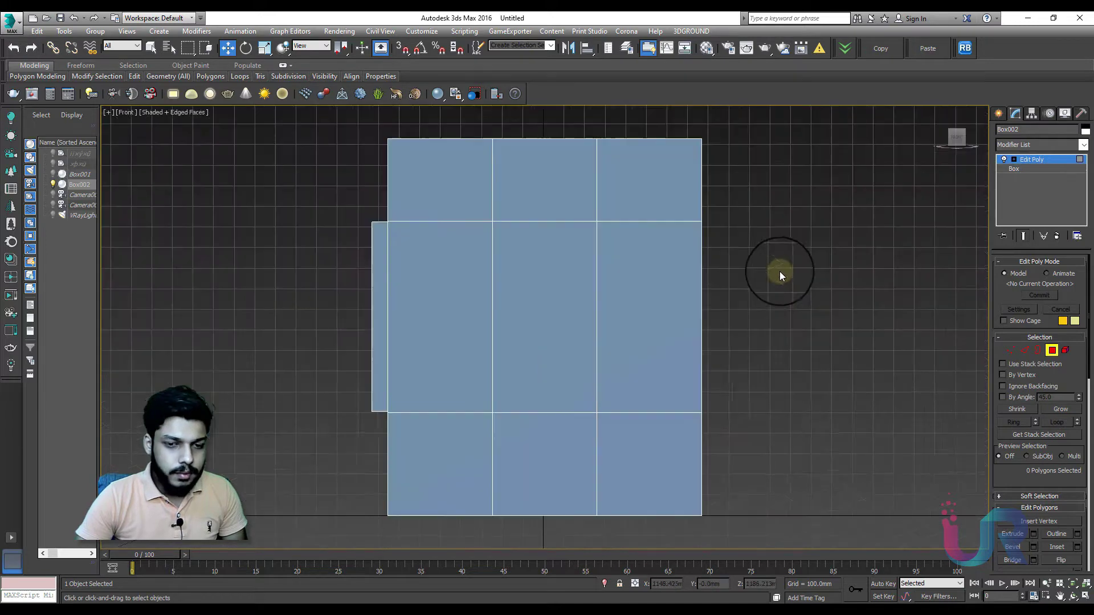
key(F3)
scroll(758, 279, up, 1)
key(F3)
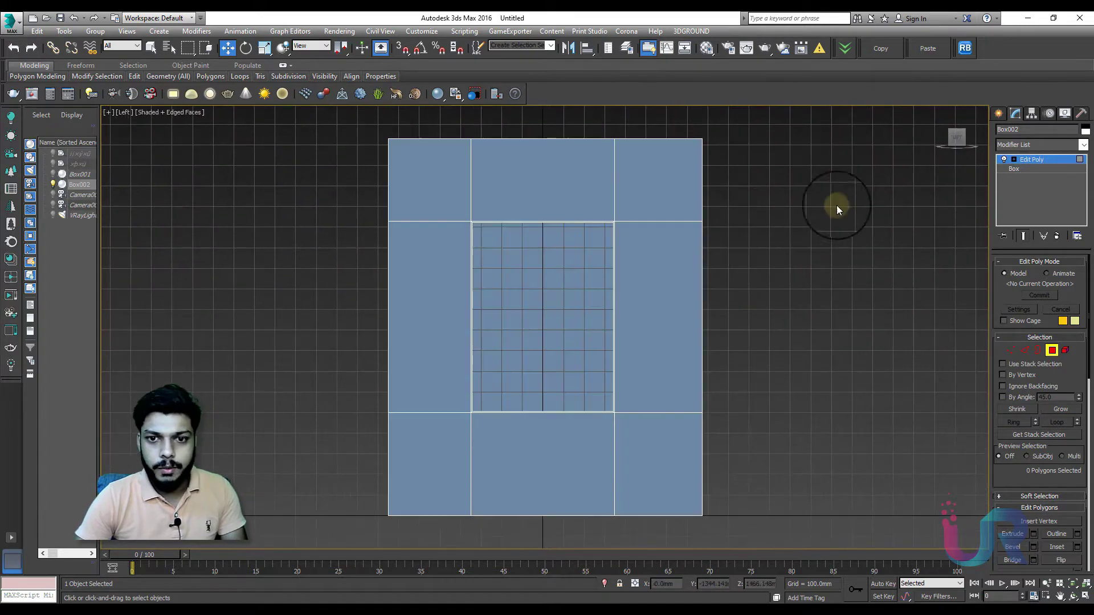
Create a VRayLight of type Plane in the Left view, fitted over the window opening
click(999, 116)
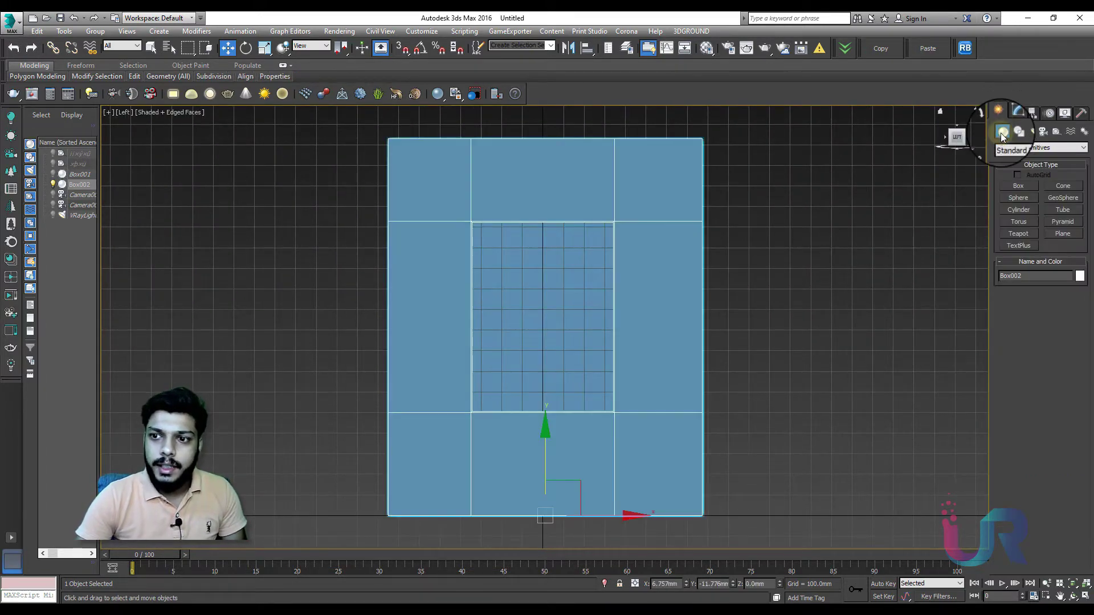
click(1032, 130)
click(1019, 148)
click(1004, 179)
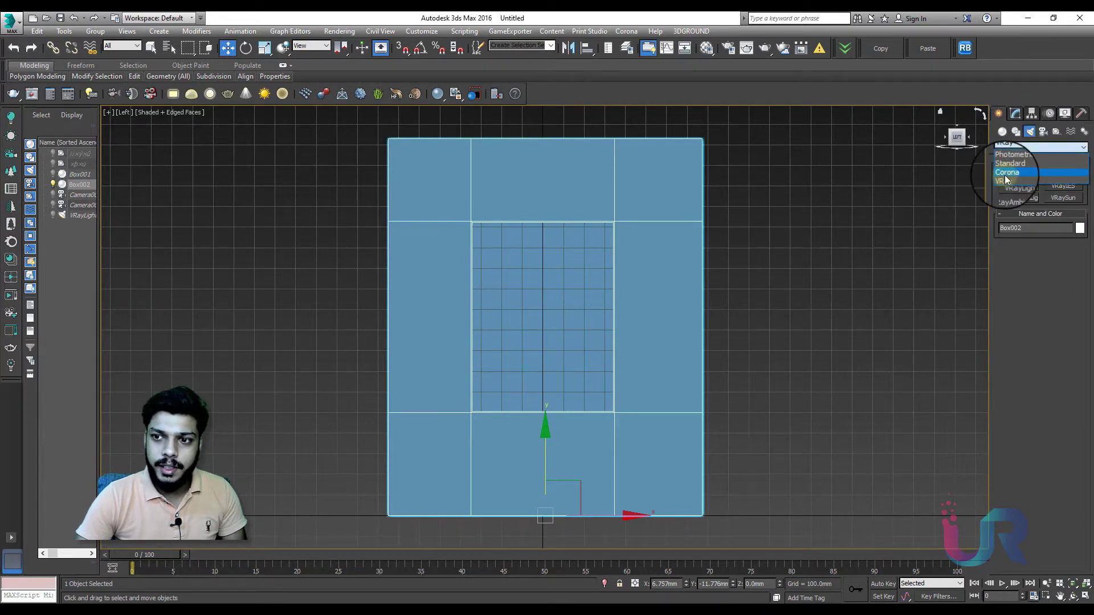
click(1018, 186)
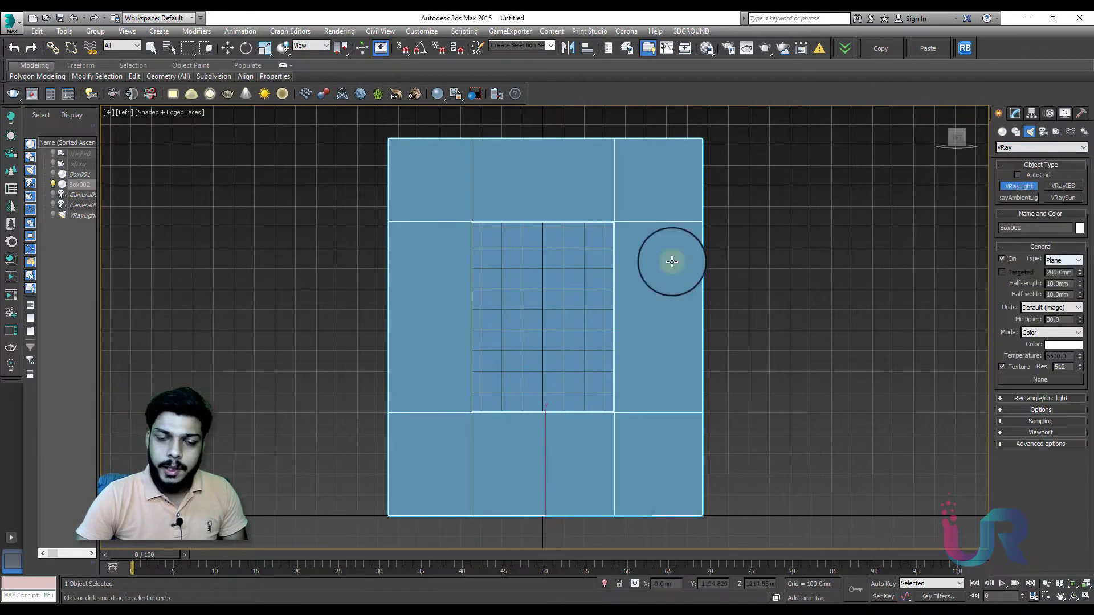
key(F3)
middle_drag(479, 243, 438, 215)
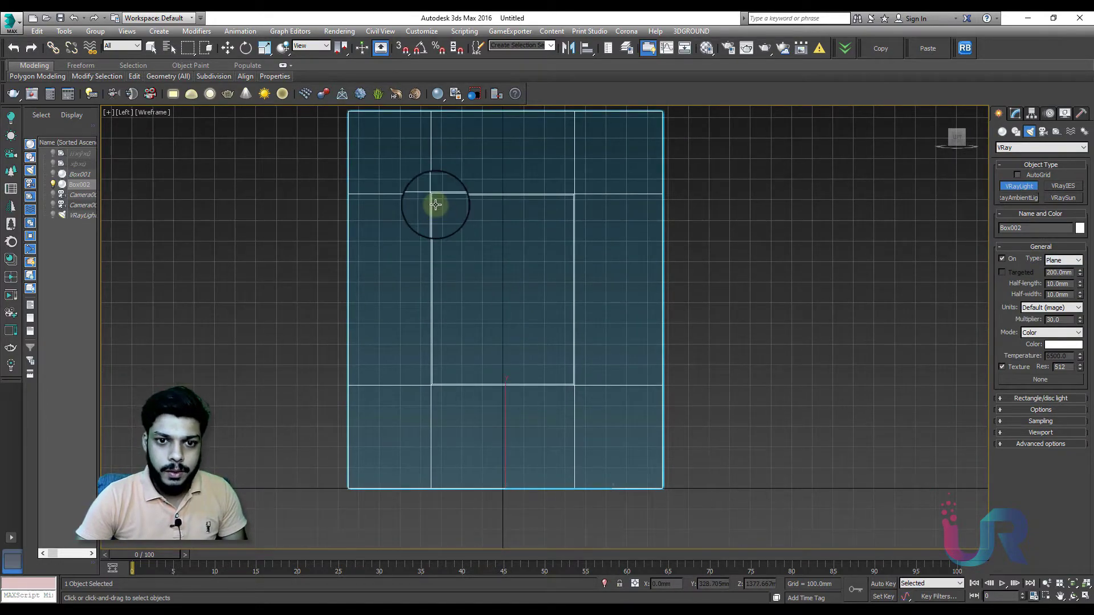
middle_drag(436, 205, 432, 203)
scroll(432, 195, up, 3)
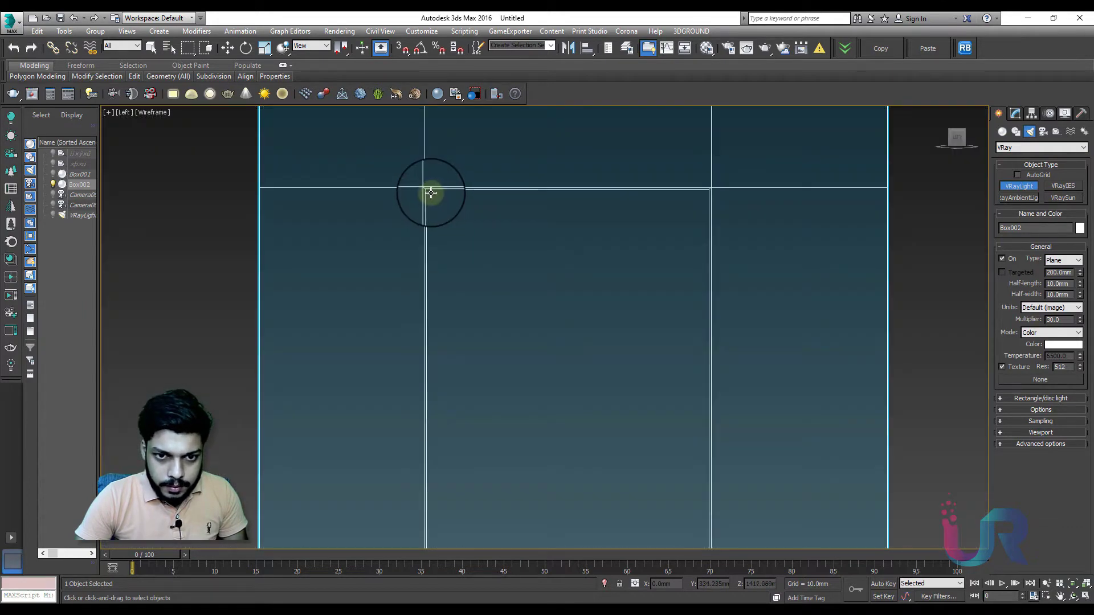
drag(430, 193, 703, 549)
middle_drag(699, 539, 662, 458)
drag(662, 457, 668, 484)
scroll(686, 421, down, 2)
key(w)
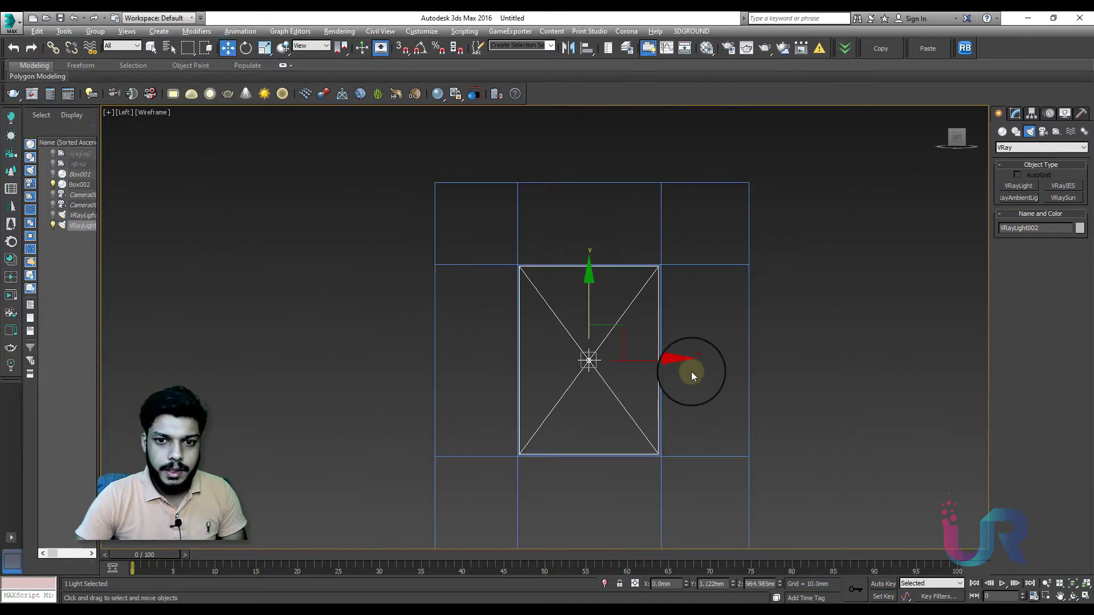
Move the plane light about 850 mm in the negative X direction in the Top view, just outside the window frame
alt+middle_drag(692, 371, 600, 437)
key(t)
scroll(597, 425, down, 5)
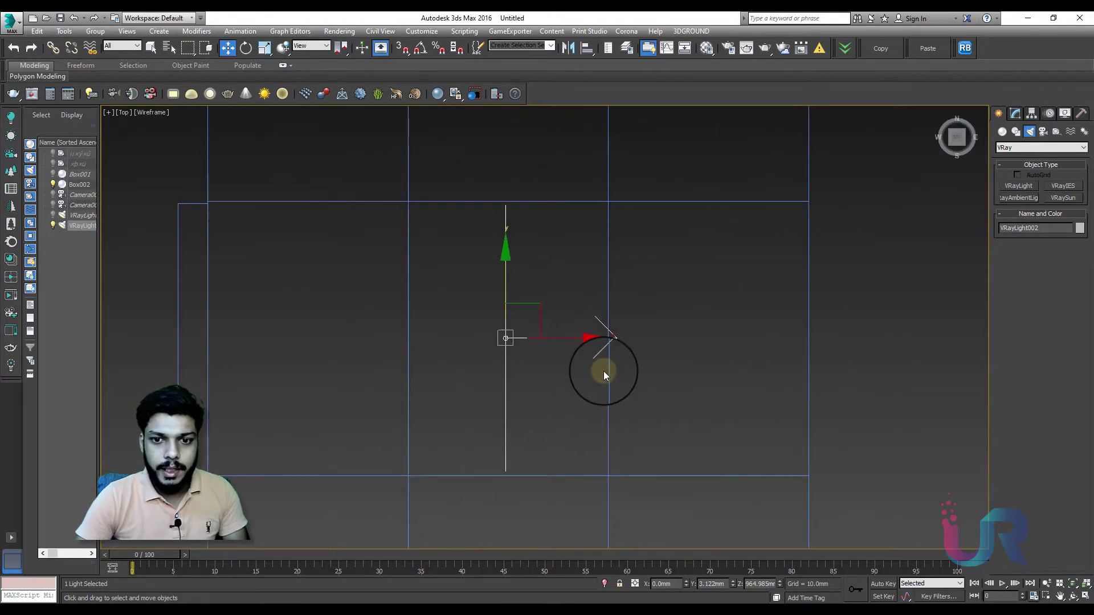
drag(654, 384, 495, 402)
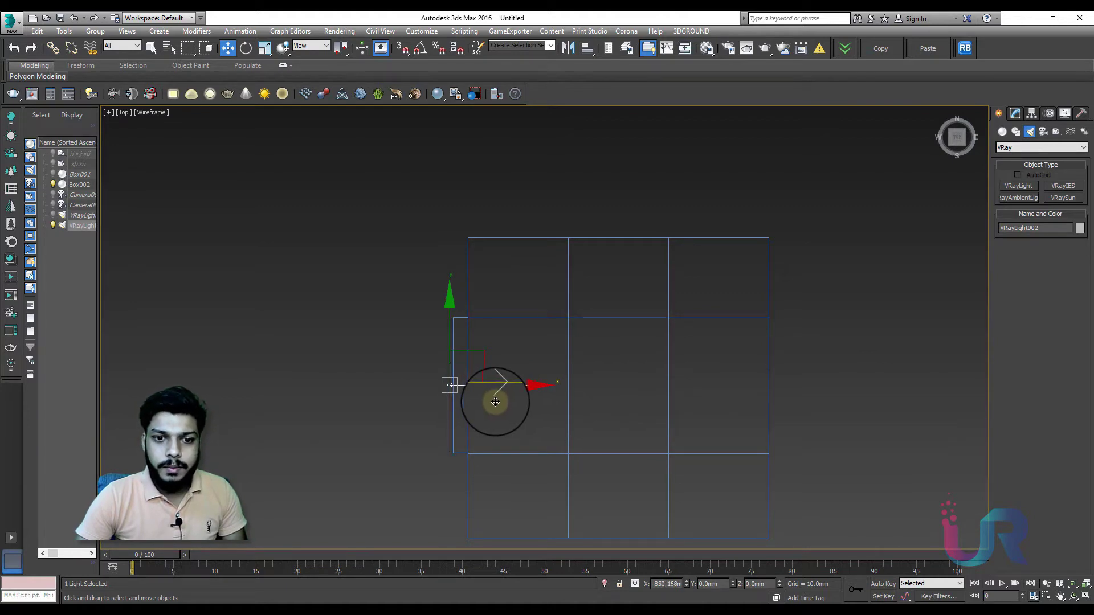
click(390, 320)
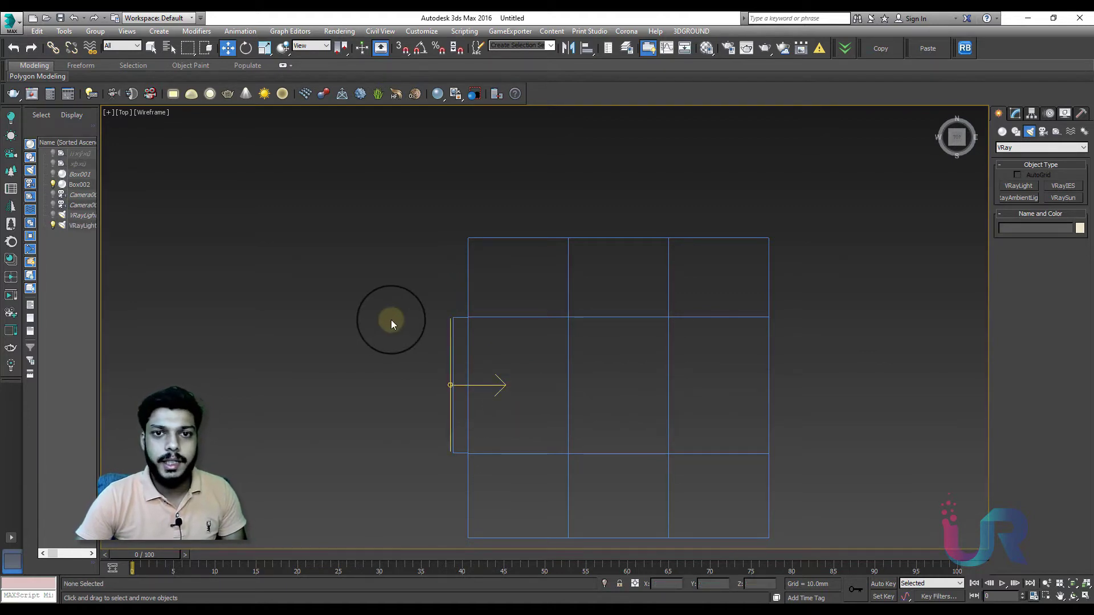
key(c)
key(t)
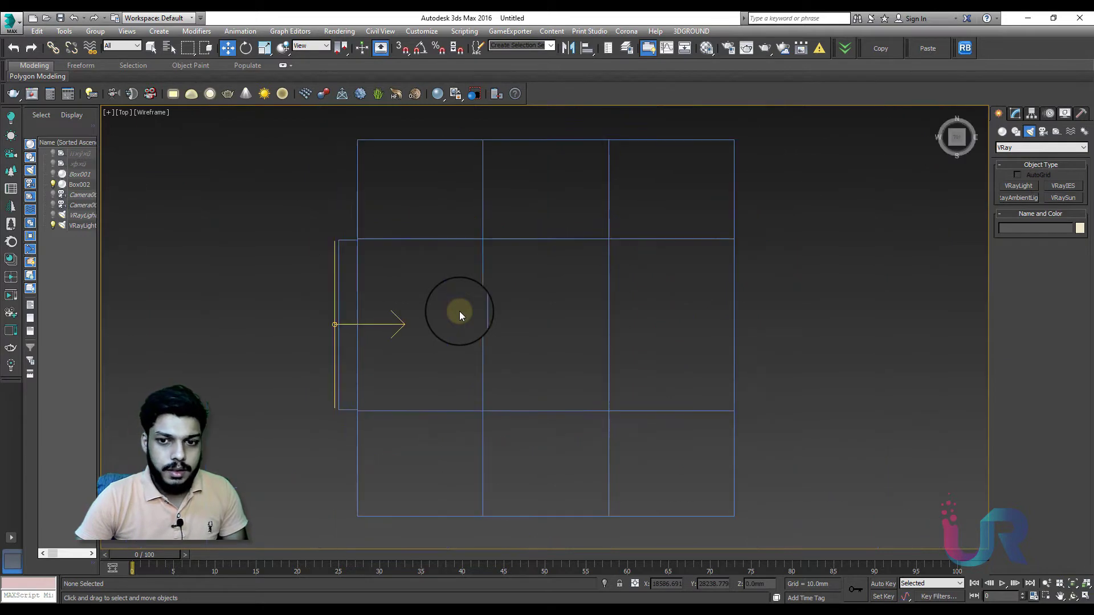
key(F3)
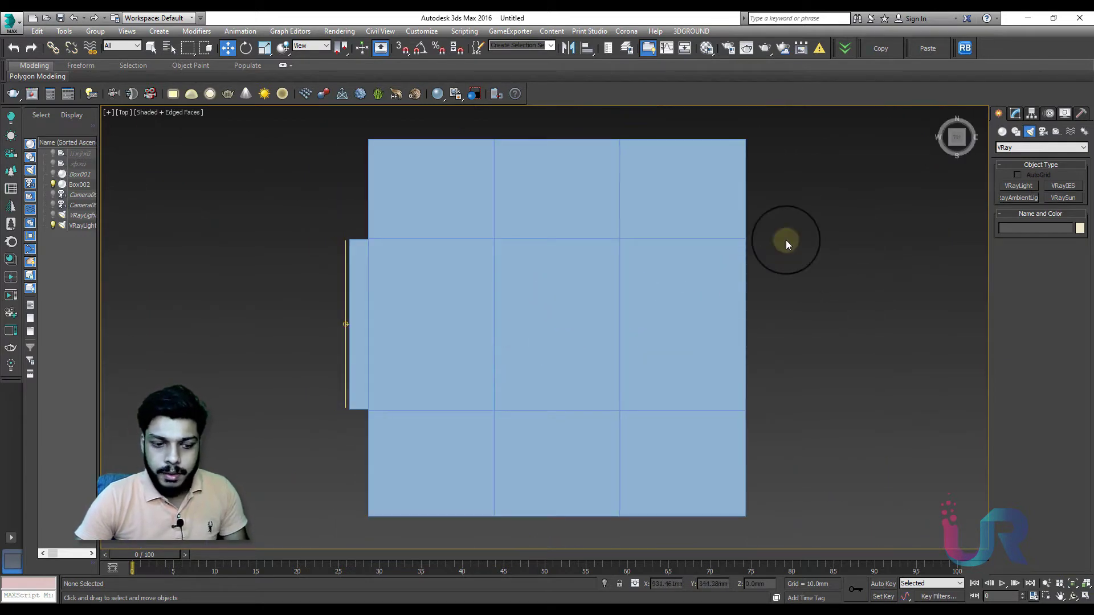
key(F4)
key(F3)
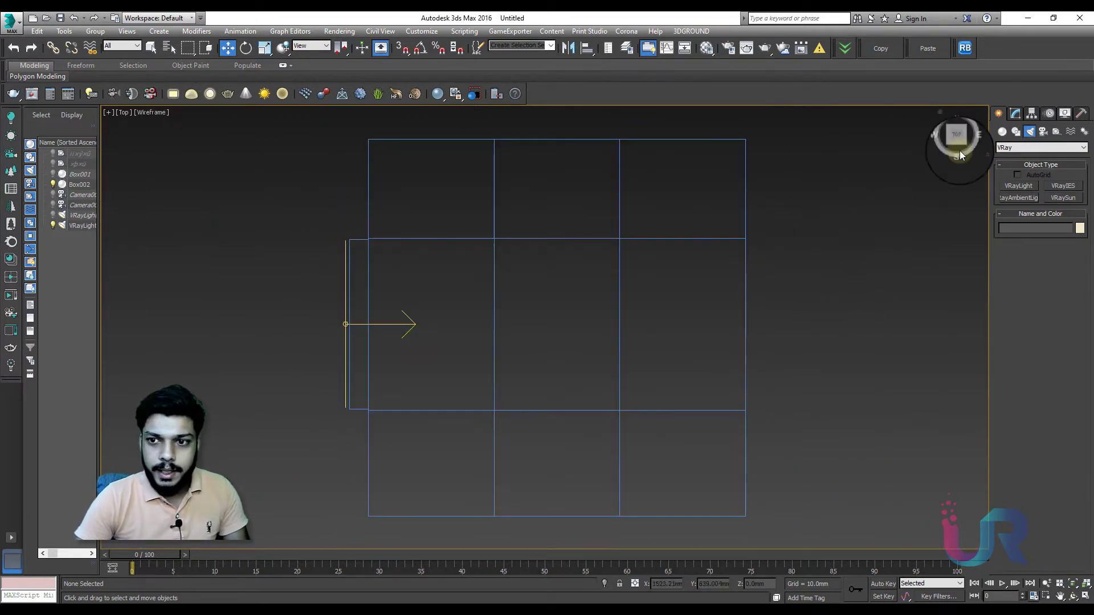
Create a standard Physical camera in the Top view, placed near the box's upper right corner and aimed at the window side
click(1040, 132)
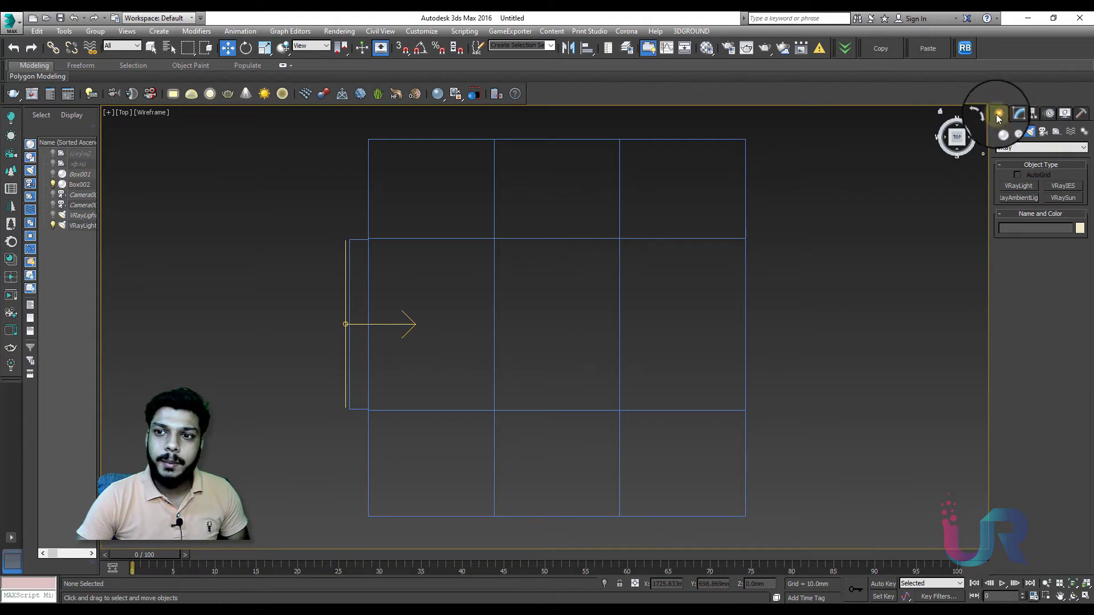
click(1024, 148)
click(1019, 166)
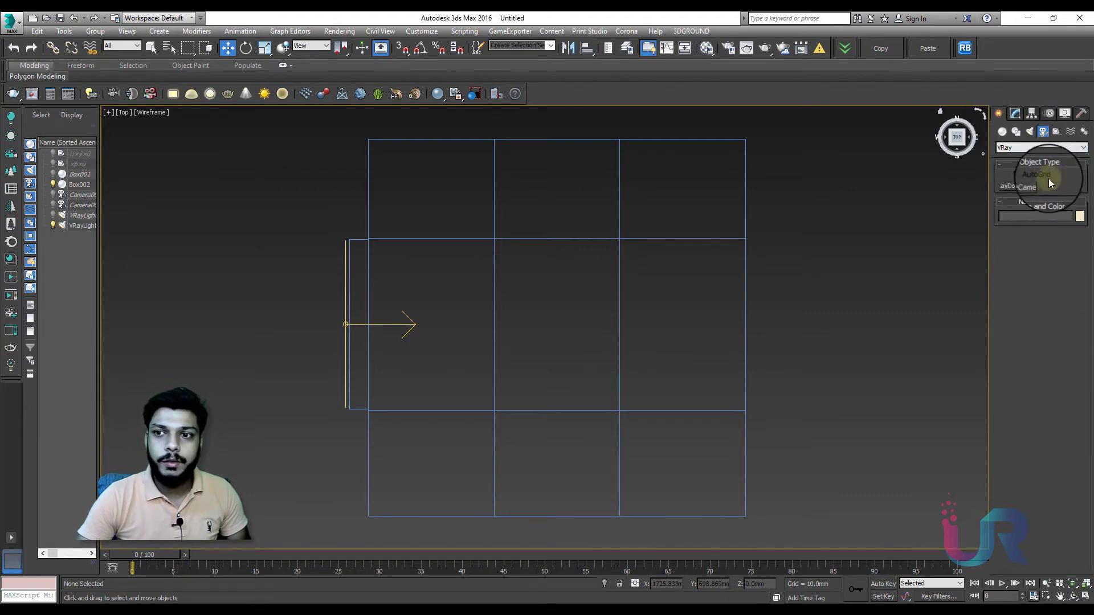
click(1026, 157)
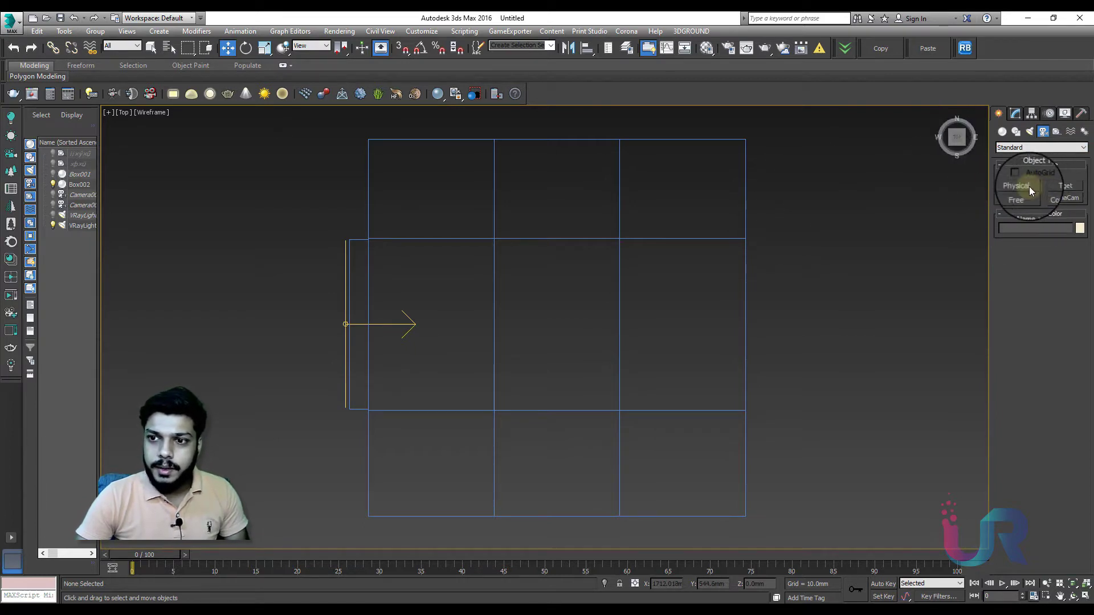
click(1029, 186)
drag(737, 162, 406, 386)
key(w)
Raise the camera together with its target in the Front view to about the mid-height of the window
middle_drag(605, 281, 588, 263)
key(f)
middle_drag(649, 284, 606, 349)
drag(870, 326, 256, 477)
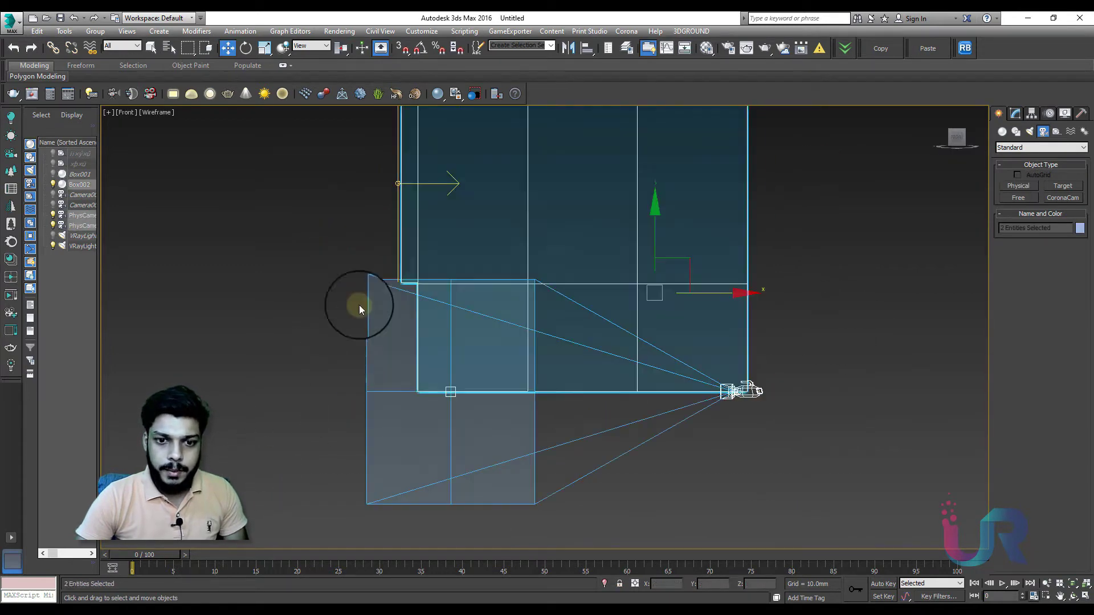
middle_drag(359, 306, 354, 362)
drag(316, 278, 443, 312)
drag(836, 302, 836, 302)
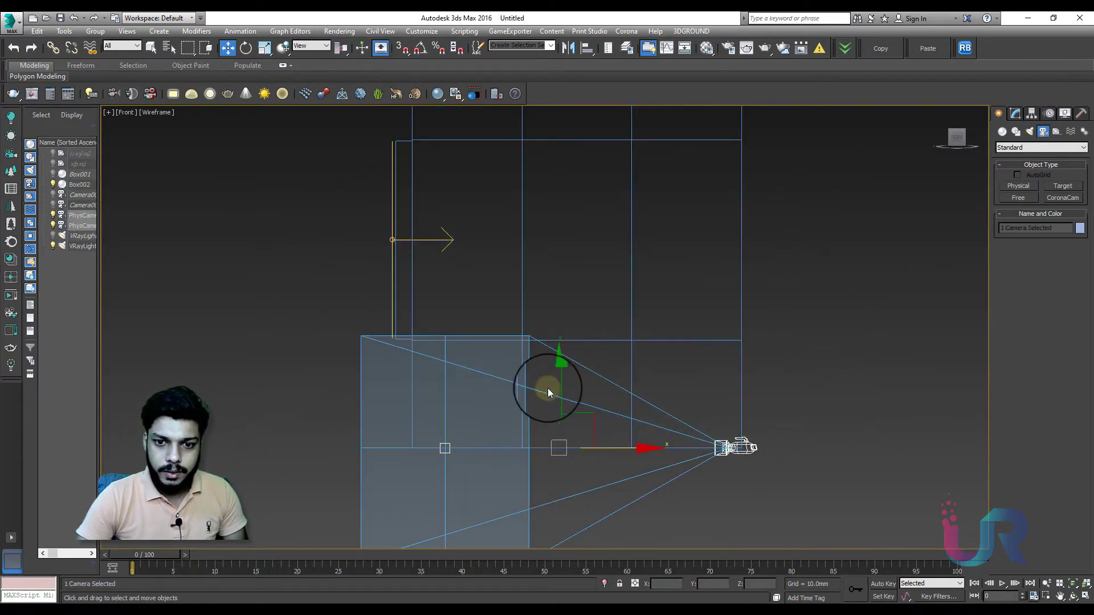
drag(556, 371, 564, 180)
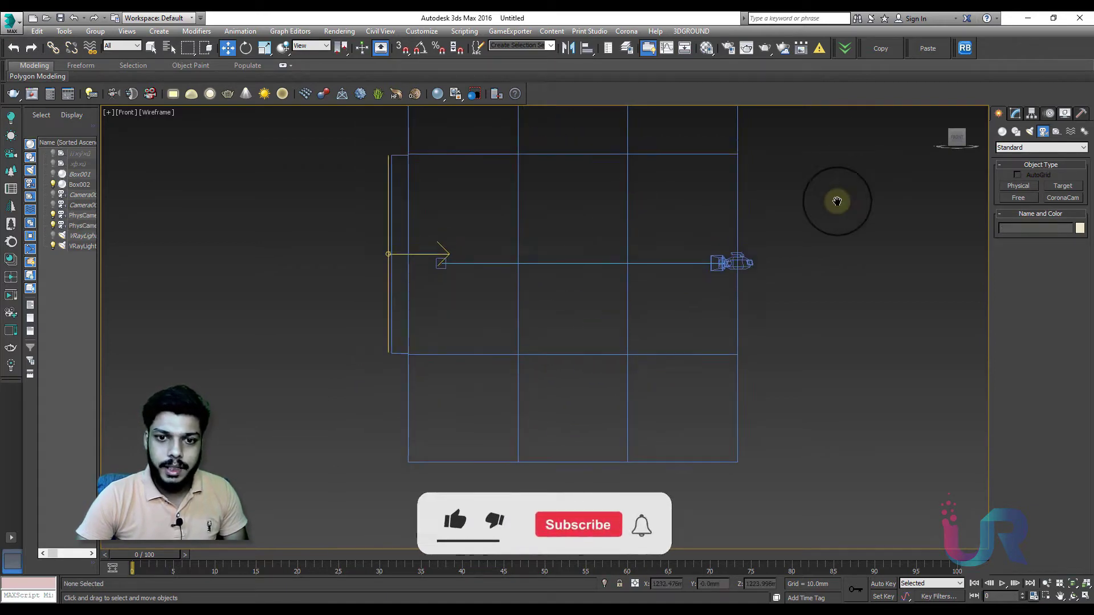
Show the room through Camera001 in shaded display with safe frames turned on
middle_drag(838, 196, 775, 252)
scroll(335, 313, up, 2)
key(c)
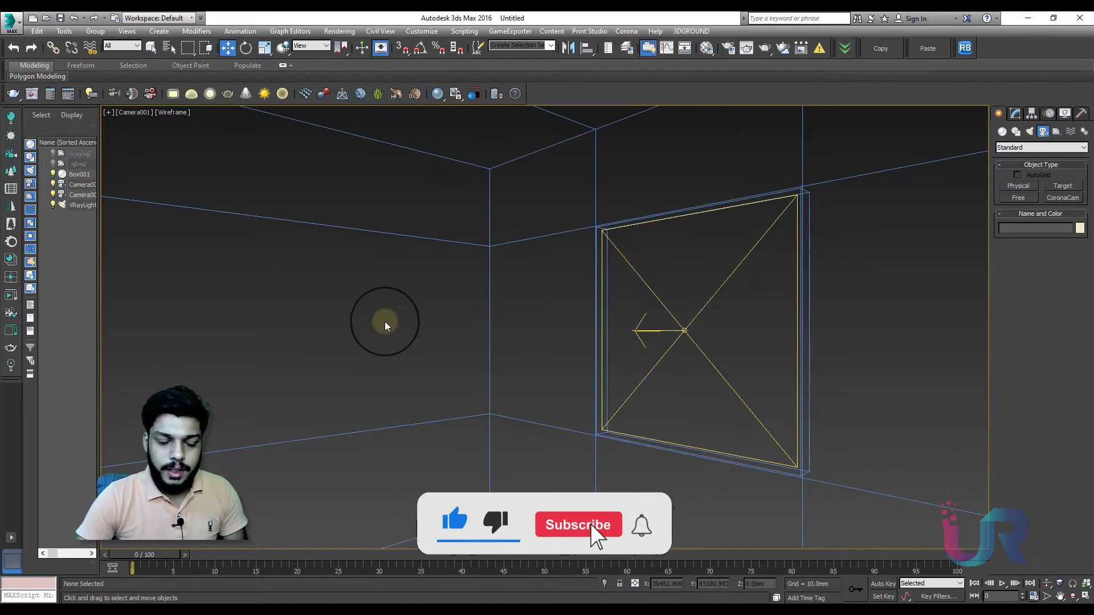
key(F3)
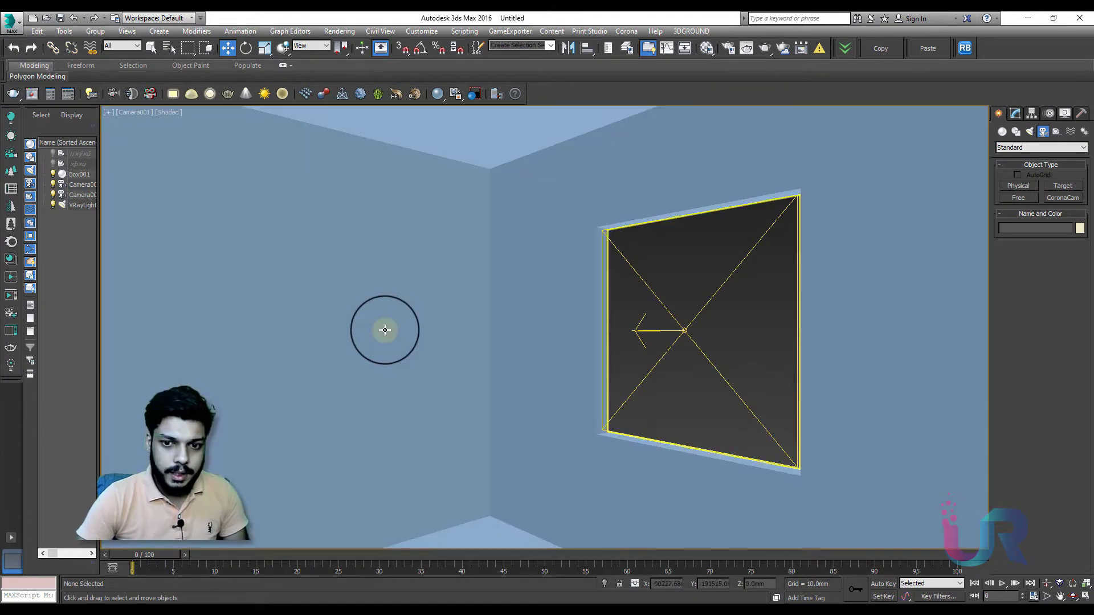
key(shift+f)
Select the VRay light in the window and set its intensity units to Default (image)
click(655, 297)
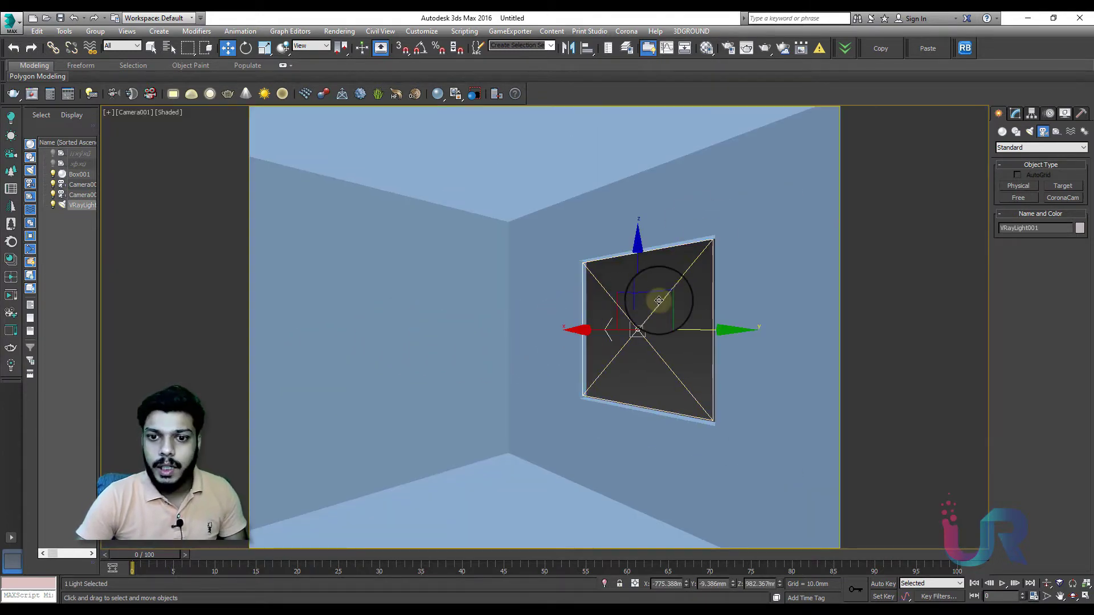
click(1014, 114)
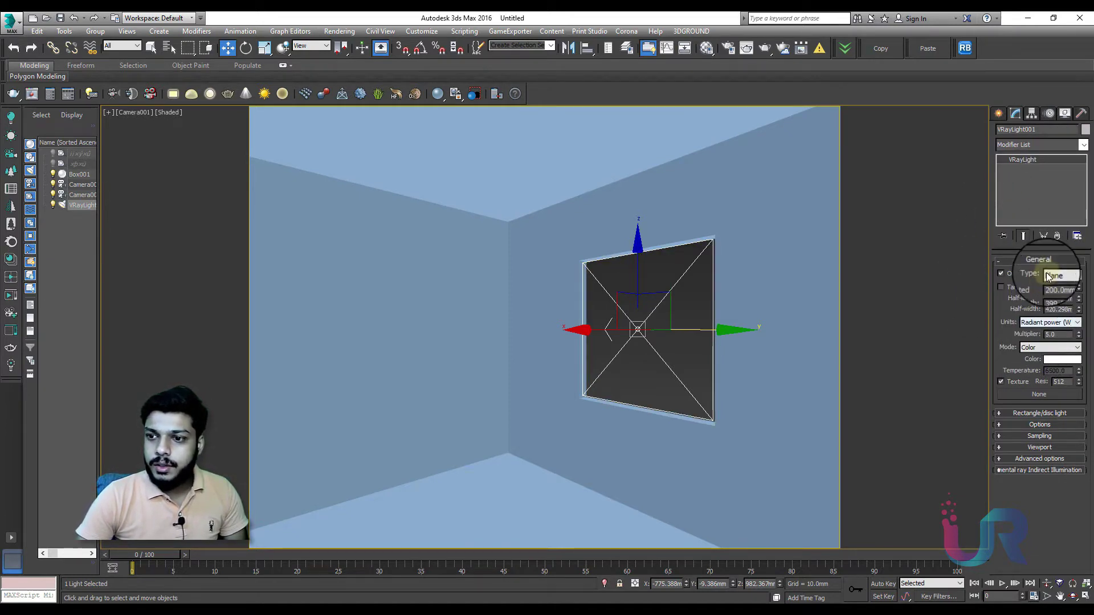
click(1050, 322)
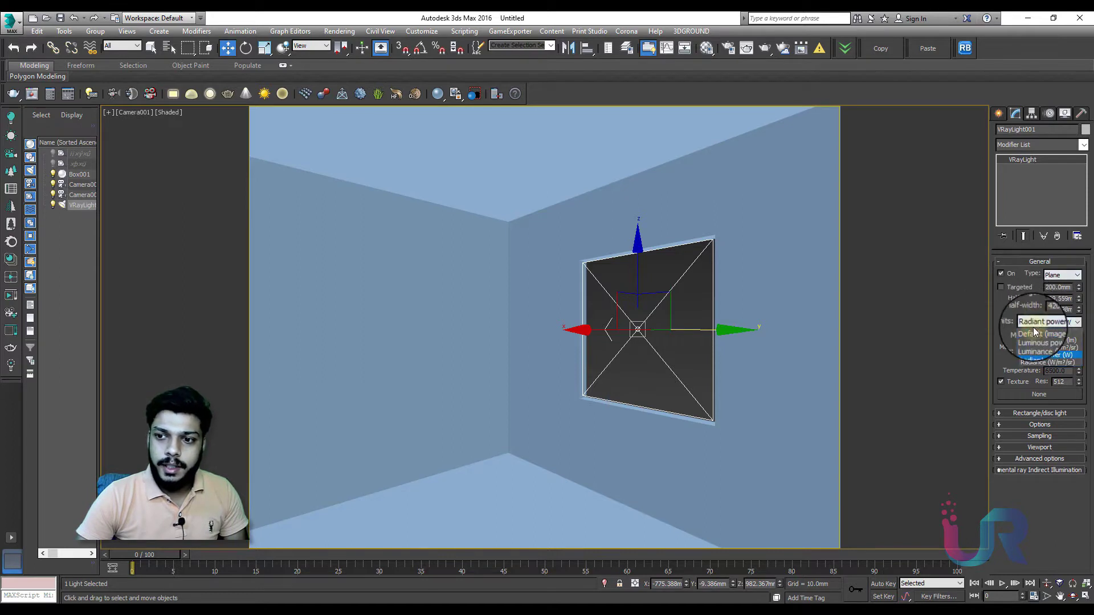
click(1033, 329)
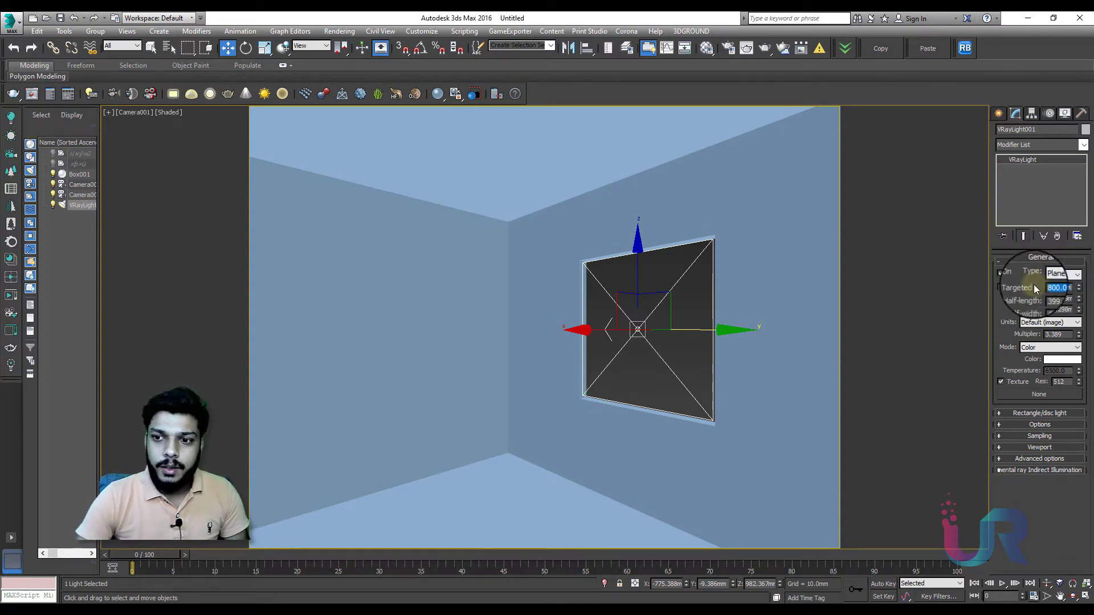
Try targeting on the window light at distances of 800 mm and 50 mm, and return it to untargeted at 200 mm
click(1001, 287)
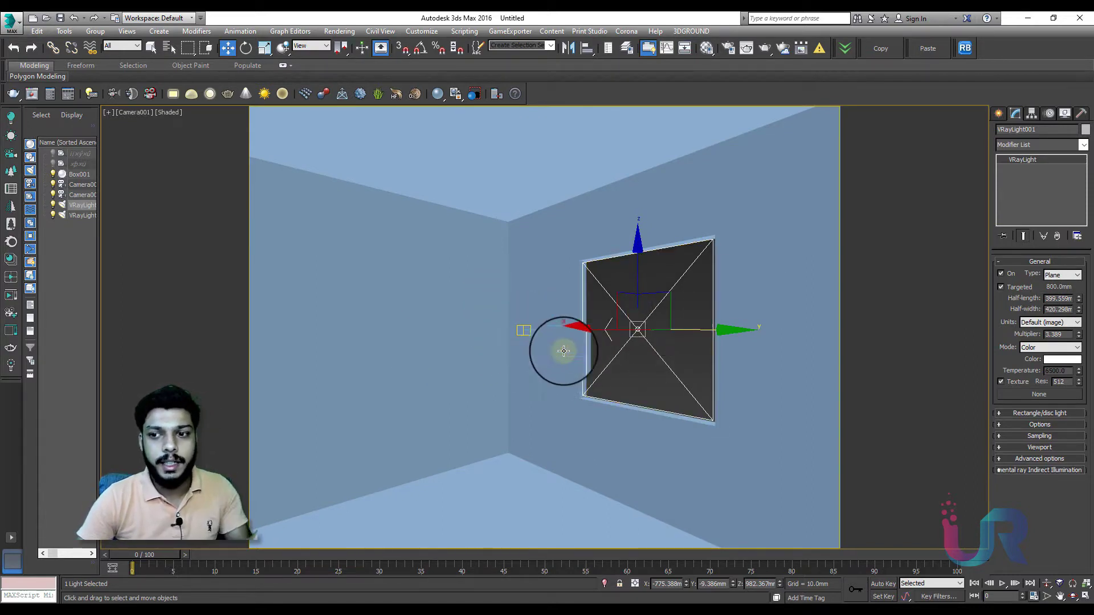
click(1001, 286)
double_click(1061, 288)
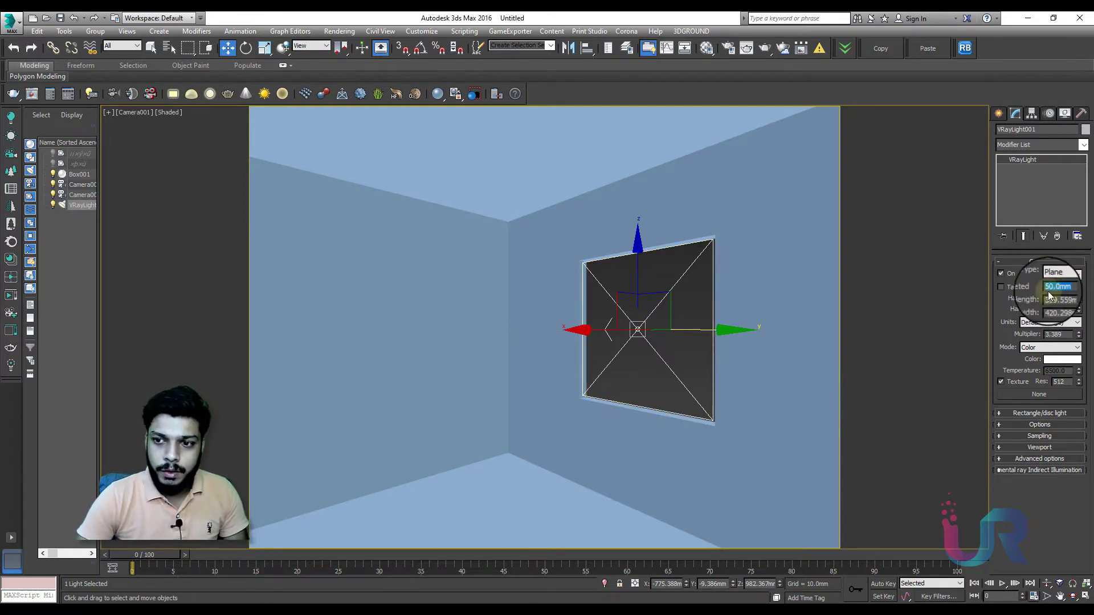
click(1001, 287)
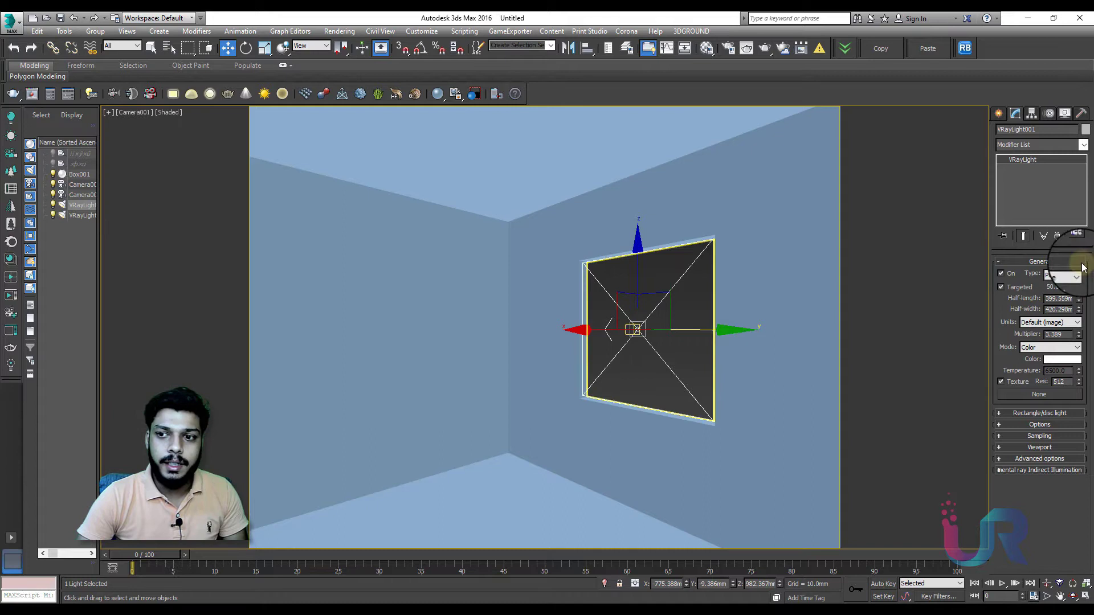
click(1001, 286)
double_click(1054, 287)
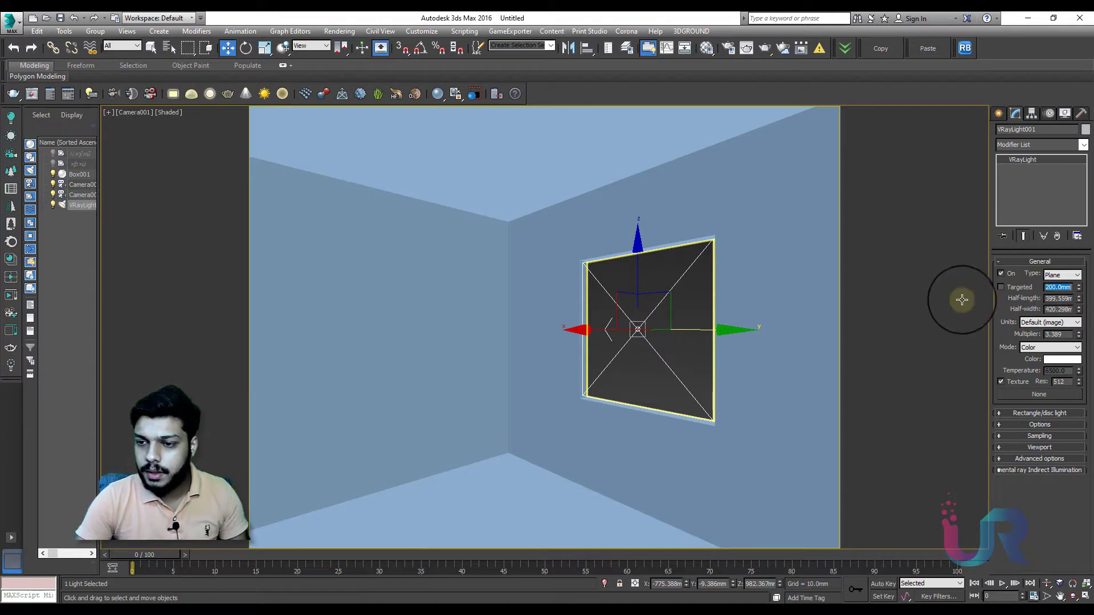
Increase the window light's half-length until it extends past the opening's sides, and show the camera view in wireframe
click(1056, 297)
double_click(1059, 298)
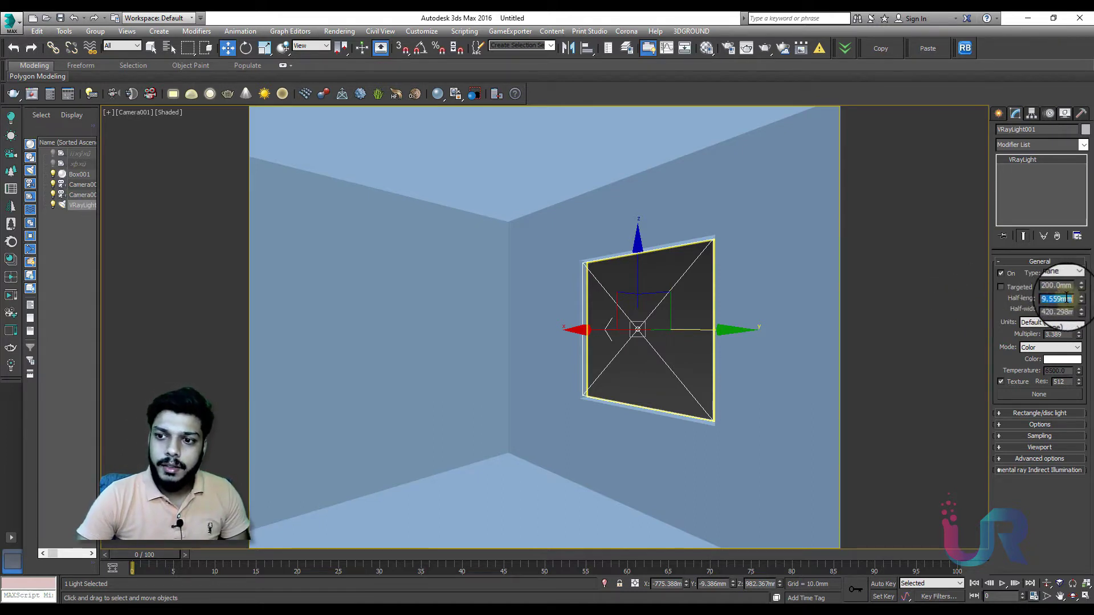
mouse_move(1080, 297)
mouse_down()
mouse_move(1084, 253)
mouse_move(1084, 289)
mouse_up()
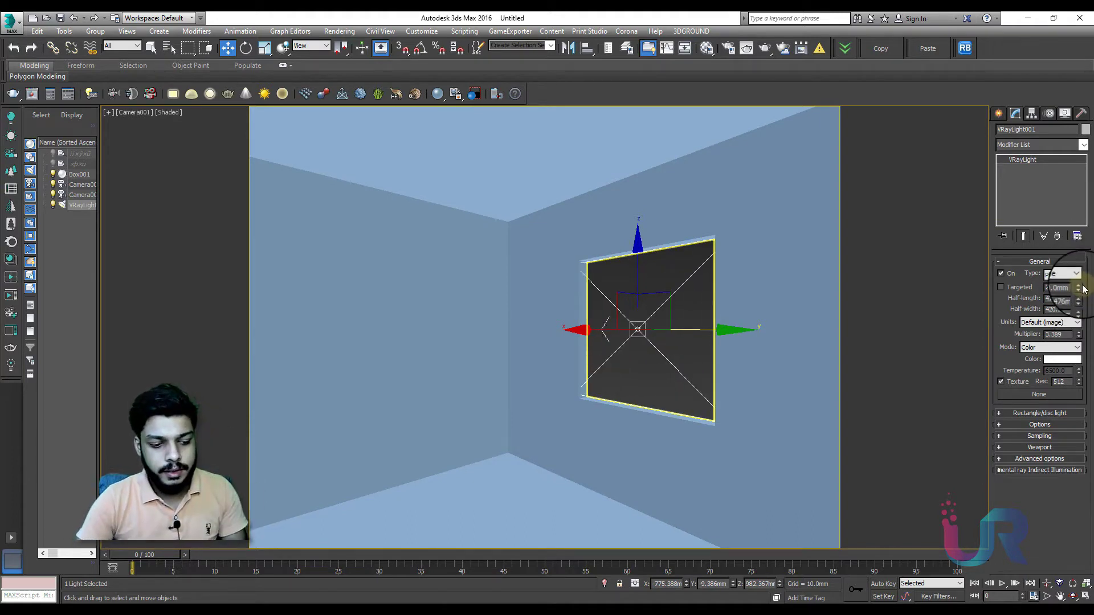
key(F3)
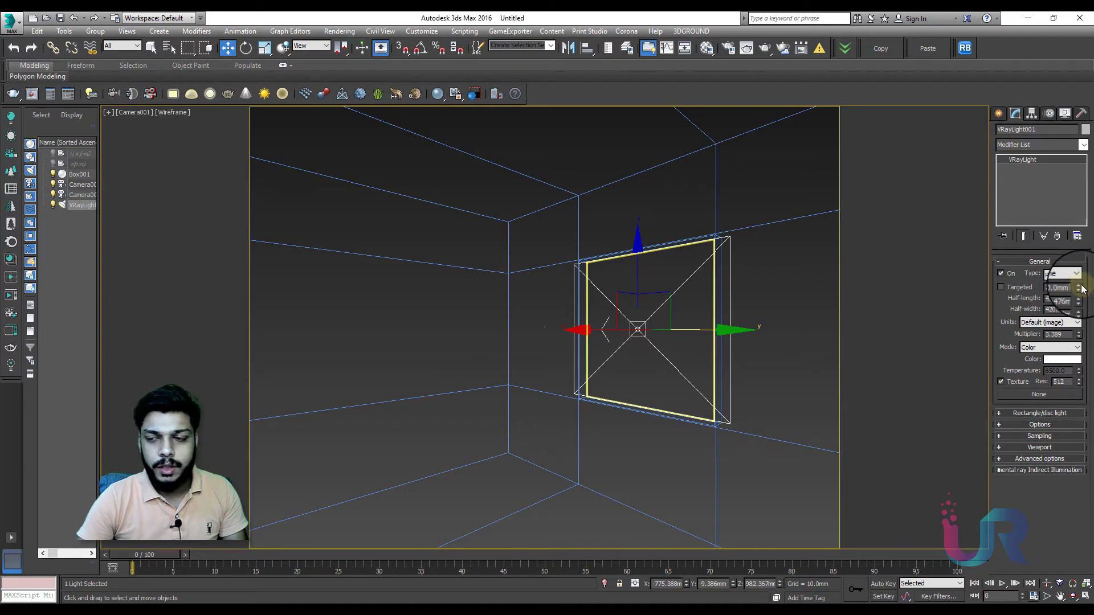
Reduce the window light's half-length to about 399.56 mm to fit the opening, and return the camera view to shaded display
mouse_move(1077, 299)
mouse_down()
mouse_move(1088, 322)
mouse_move(1085, 244)
mouse_move(10, 307)
mouse_move(11, 295)
mouse_move(10, 310)
mouse_move(10, 293)
mouse_move(10, 310)
mouse_move(424, 216)
mouse_up()
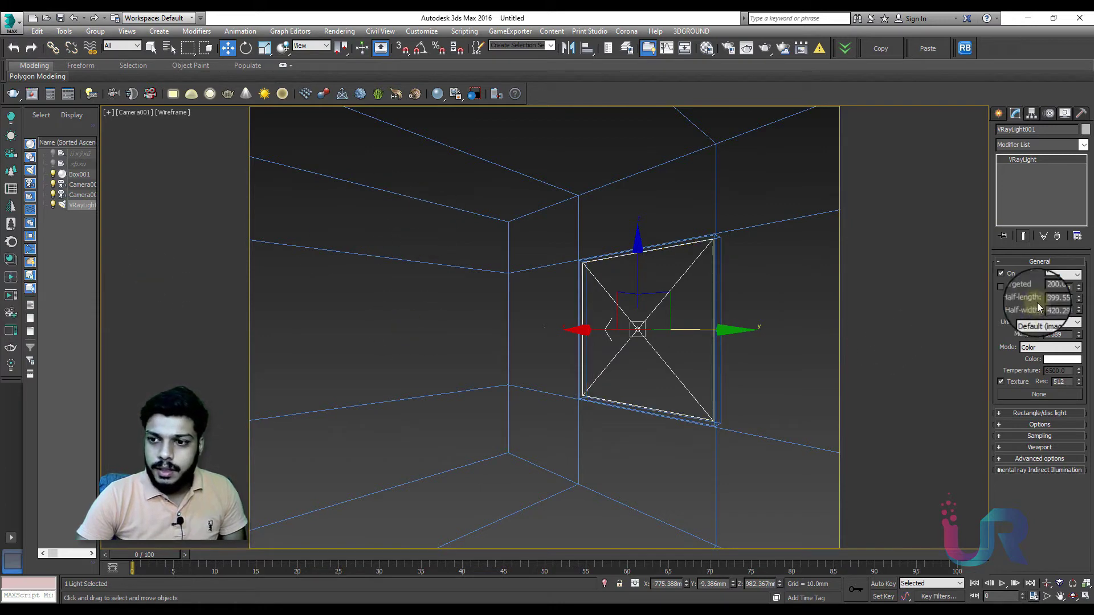
mouse_move(1079, 309)
mouse_down()
mouse_move(1078, 333)
mouse_move(7, 213)
mouse_move(10, 273)
mouse_move(32, 228)
mouse_move(54, 286)
mouse_move(63, 244)
mouse_move(85, 259)
mouse_up()
key(F3)
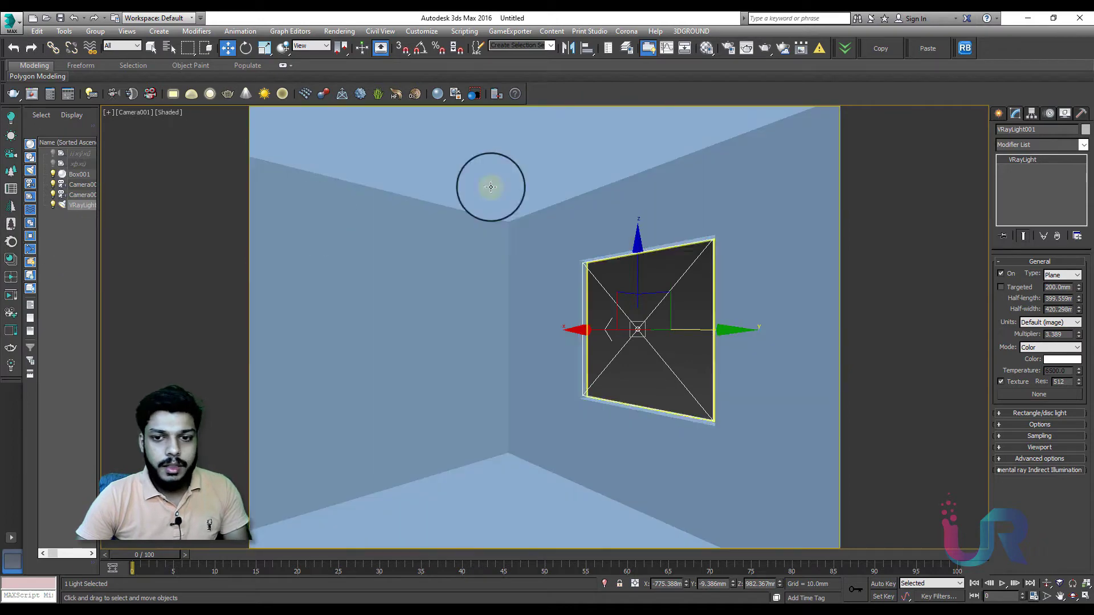
Set the window light's units to Radiant power (W), try a multiplier of 10, and set it to 5
click(1051, 326)
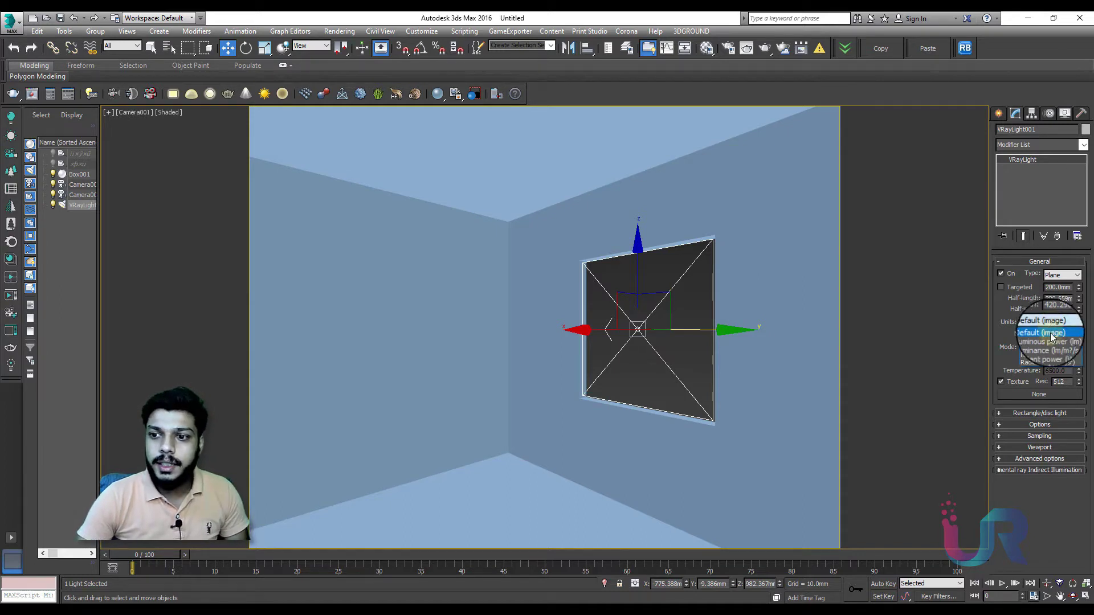
click(1054, 356)
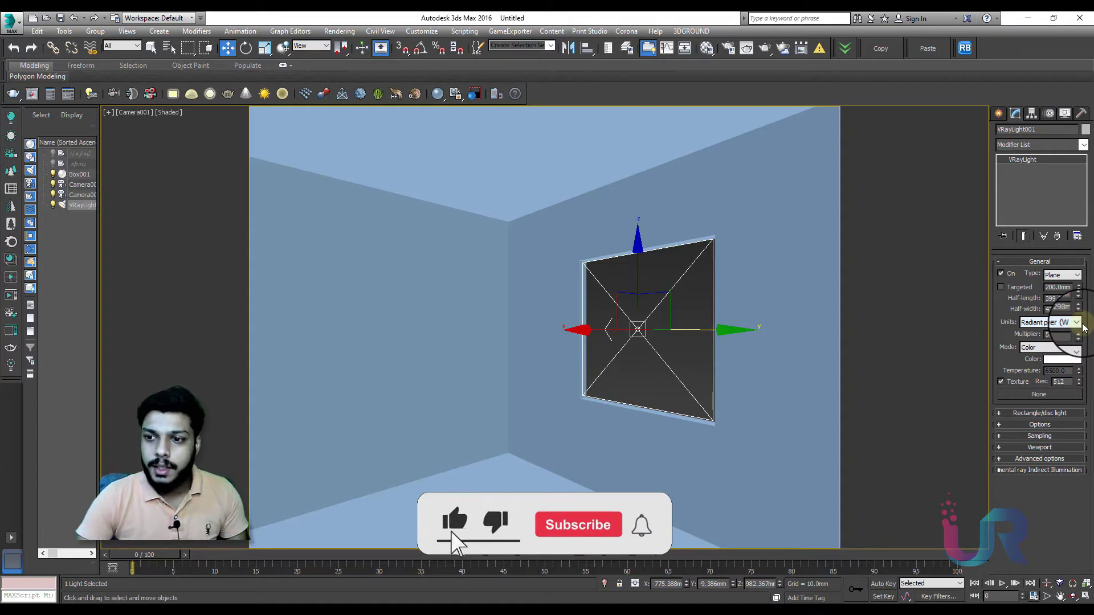
double_click(1059, 335)
text(10)
key(Return)
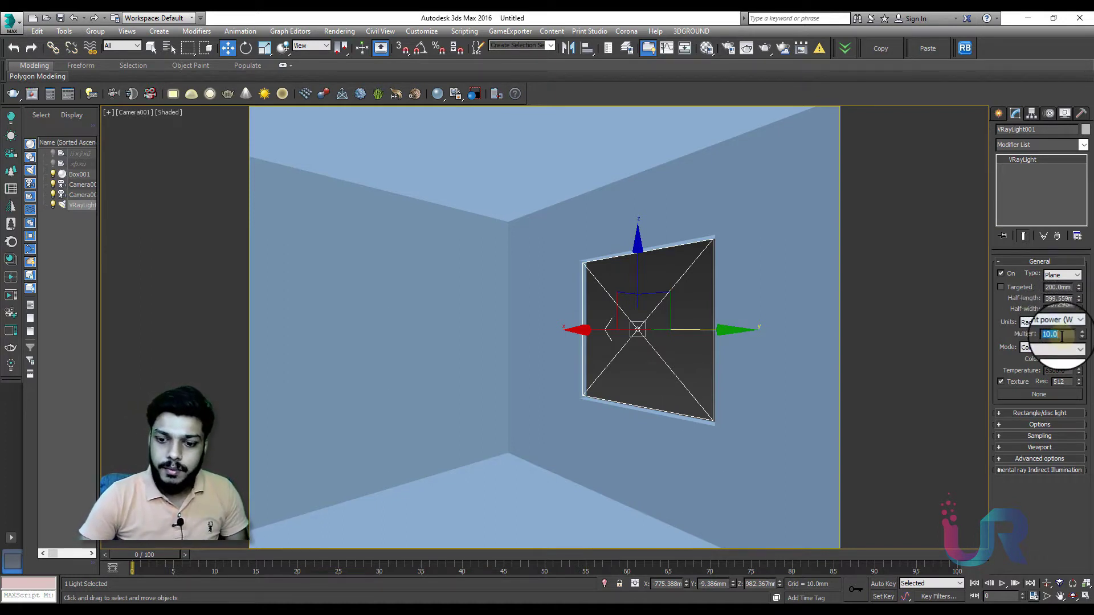
text(5)
key(Return)
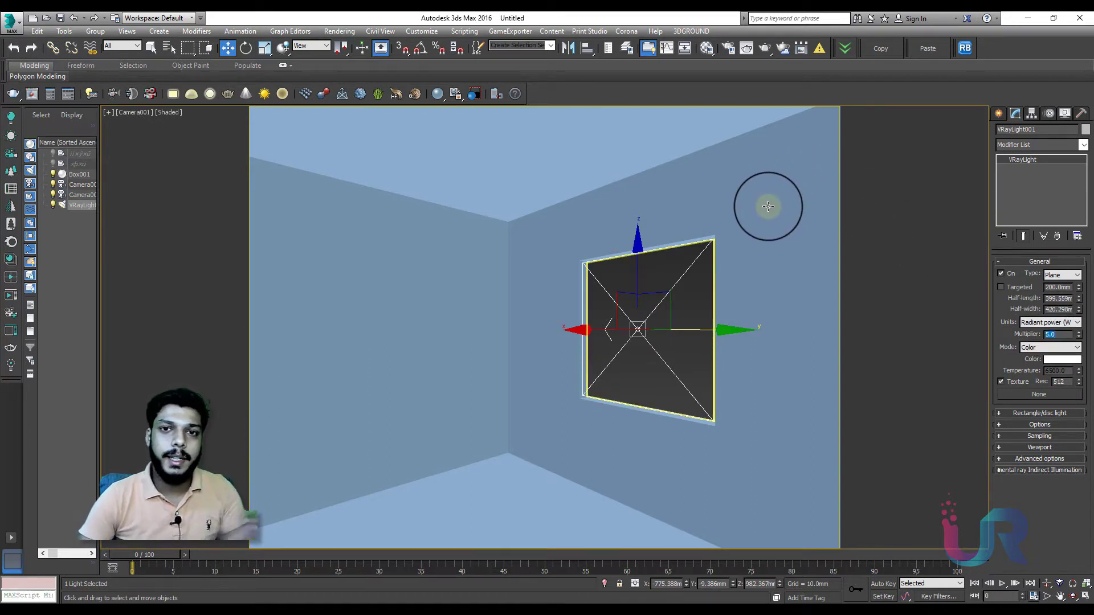
Open the render setup and load the rp preset with all of its categories
click(721, 51)
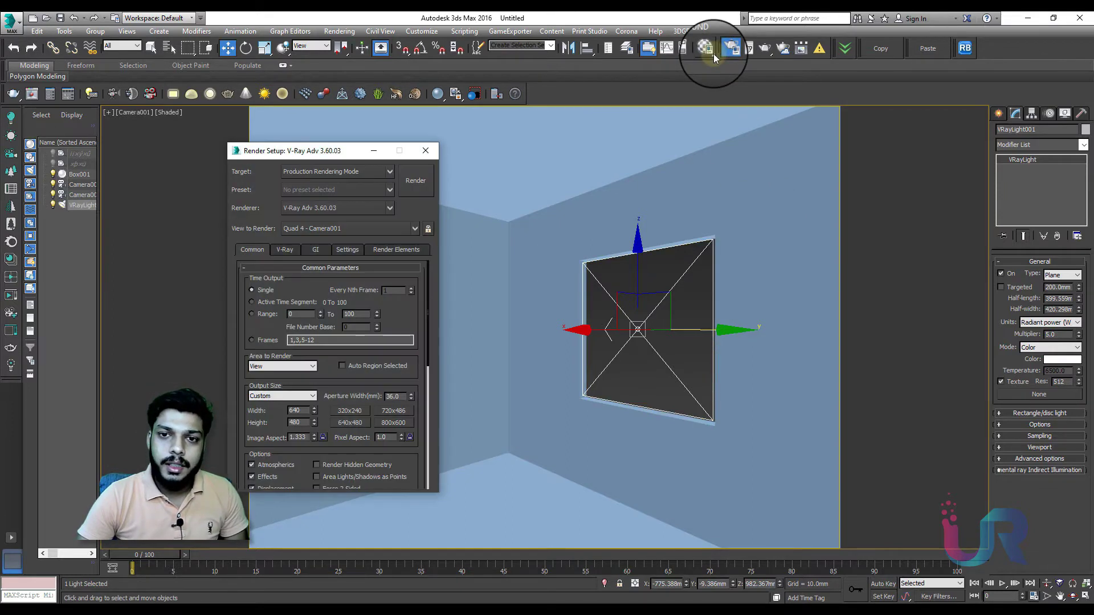
drag(311, 150, 454, 99)
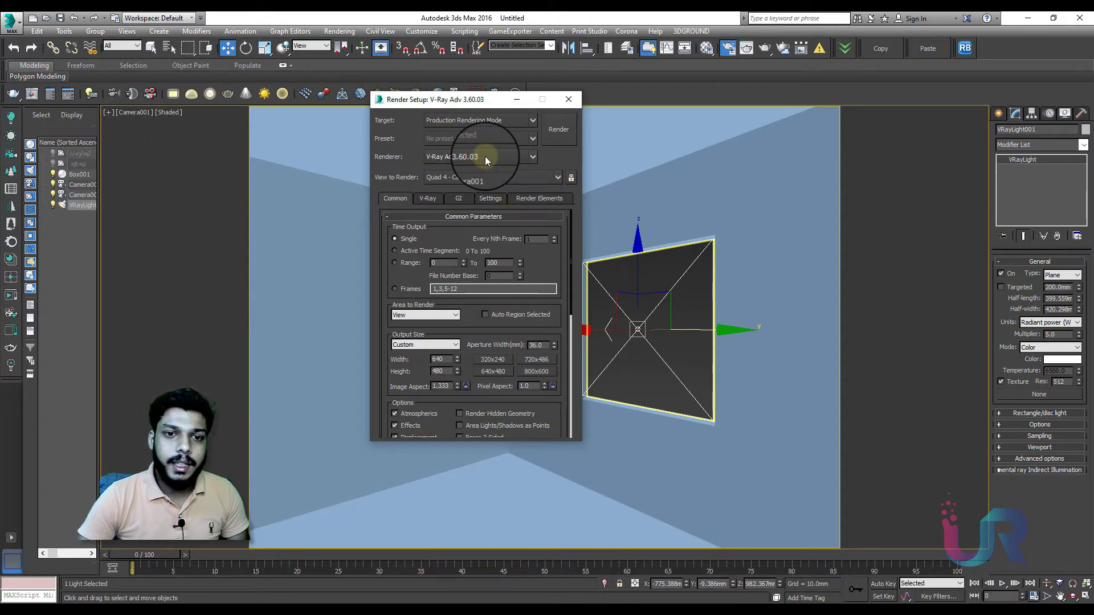
click(478, 139)
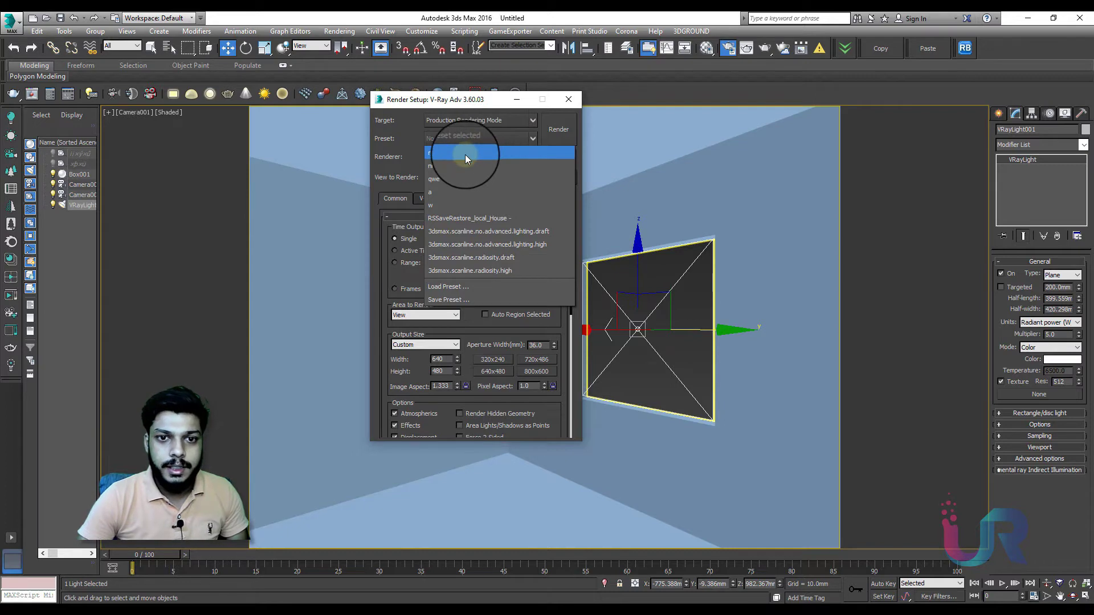
click(459, 153)
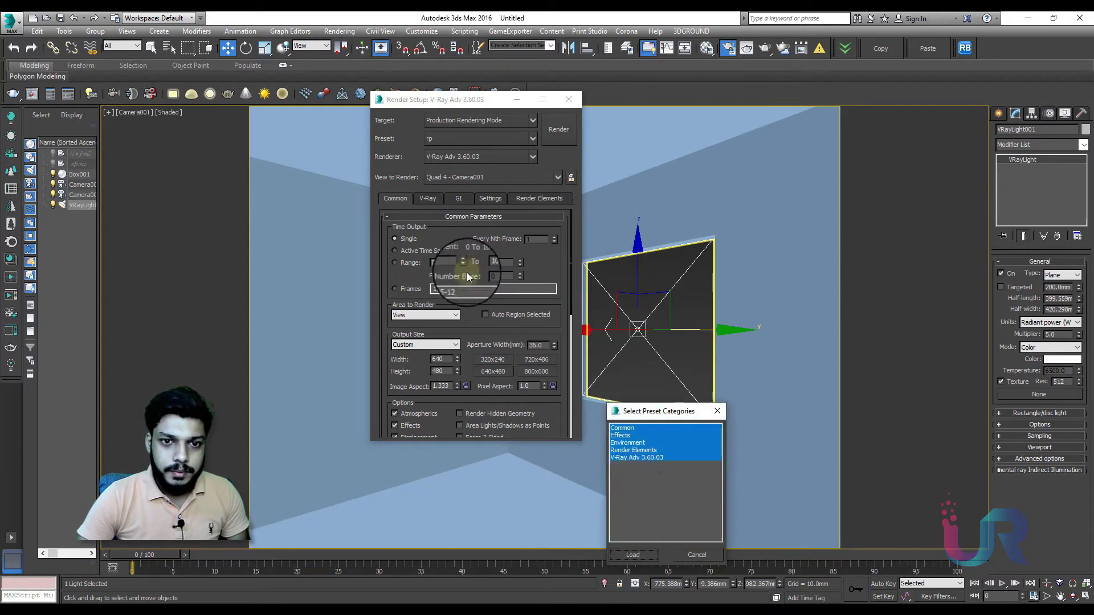
click(633, 556)
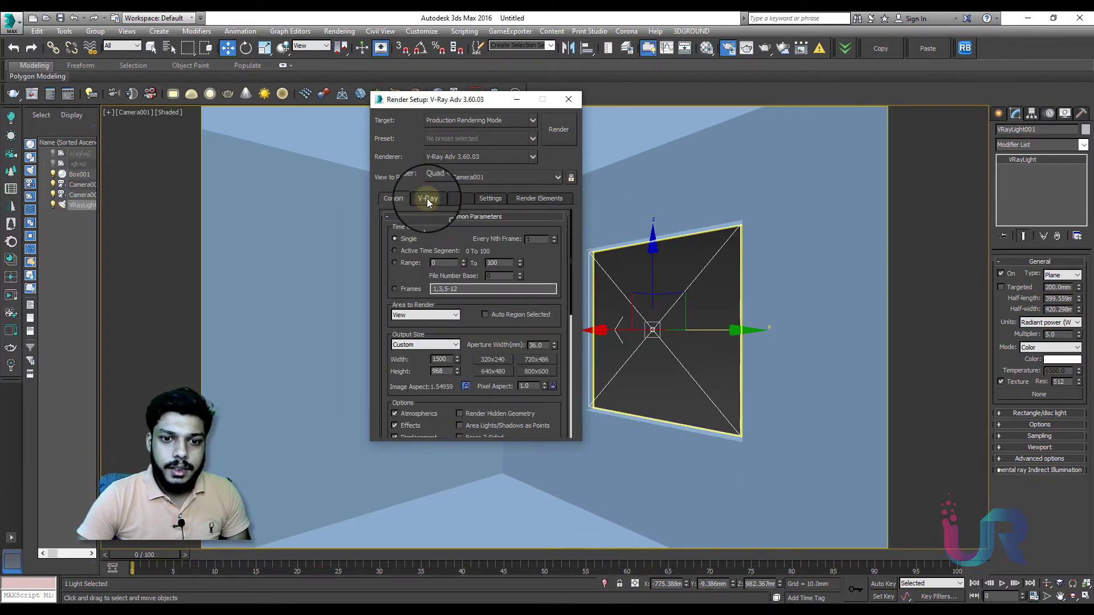
Render the Camera001 view at multiplier 5 and move the frame buffer aside to uncover the light's parameters
click(402, 198)
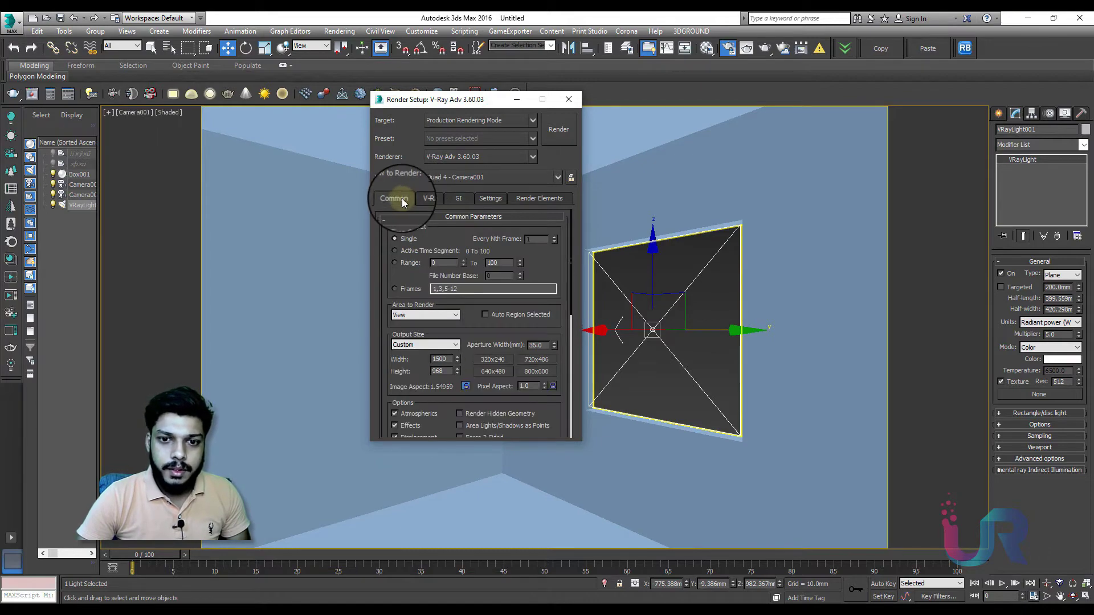
click(557, 131)
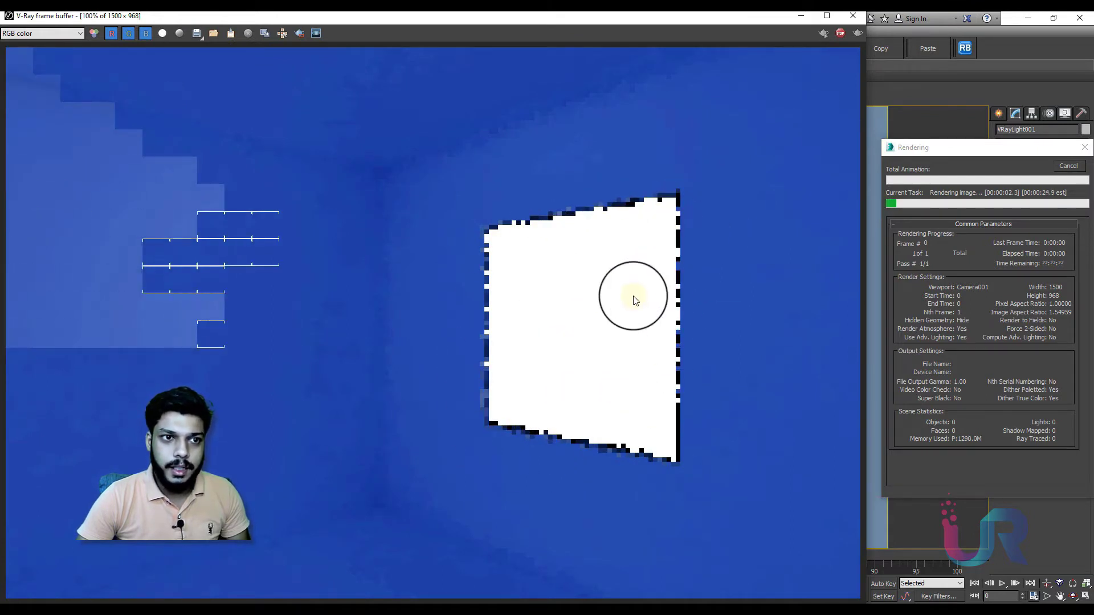
drag(605, 12, 627, 16)
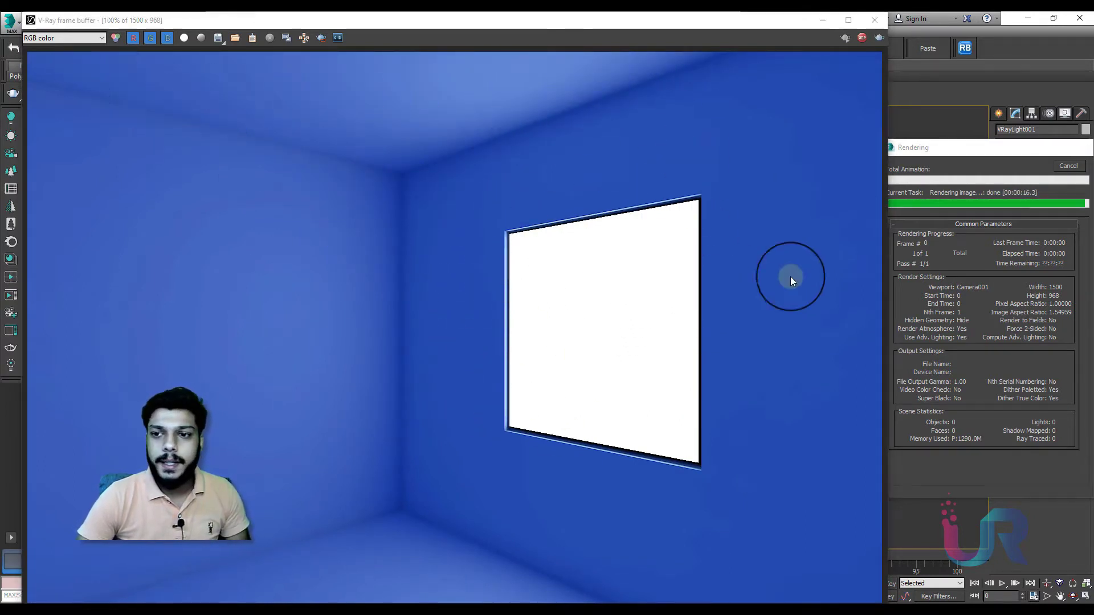
drag(732, 27, 629, 36)
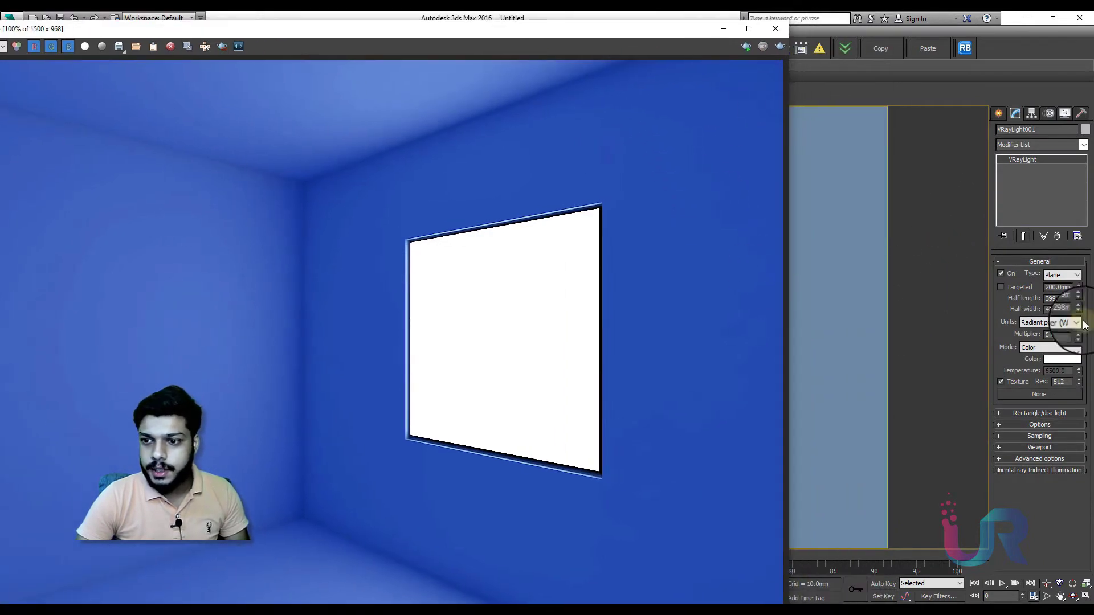
Set the window light's multiplier to 20, turn on mouse tracking in the frame buffer, re-render, and examine the result full screen
double_click(1062, 335)
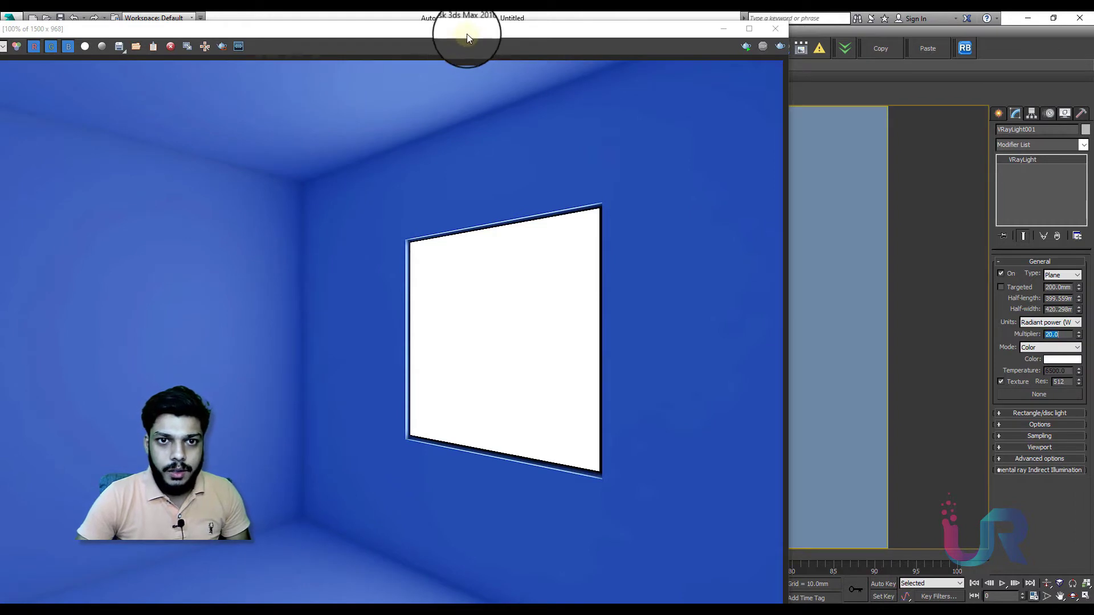
drag(467, 33, 507, 21)
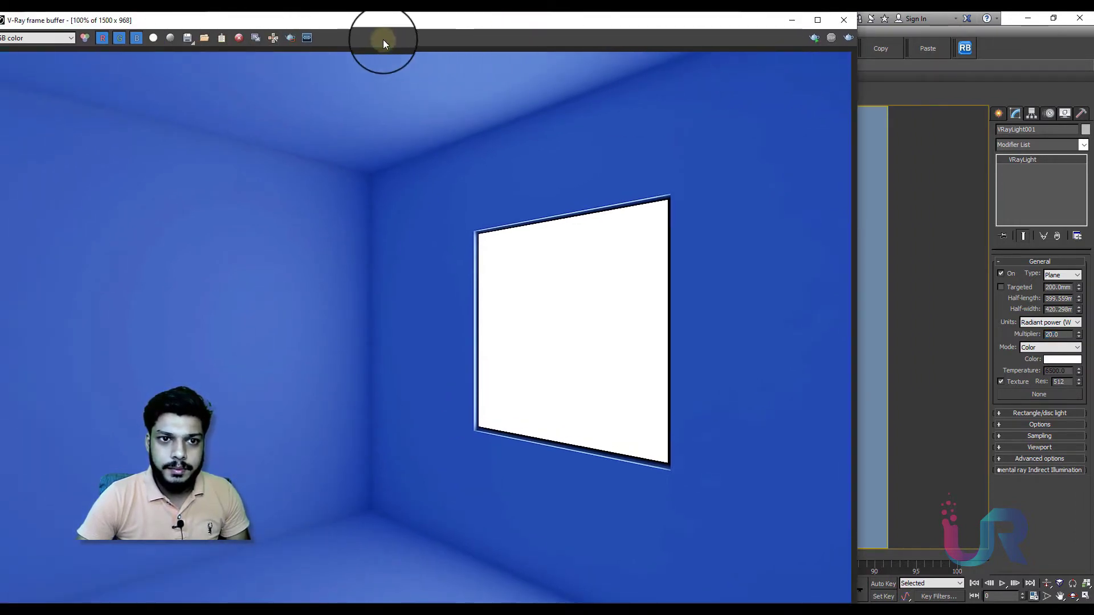
click(273, 38)
click(849, 37)
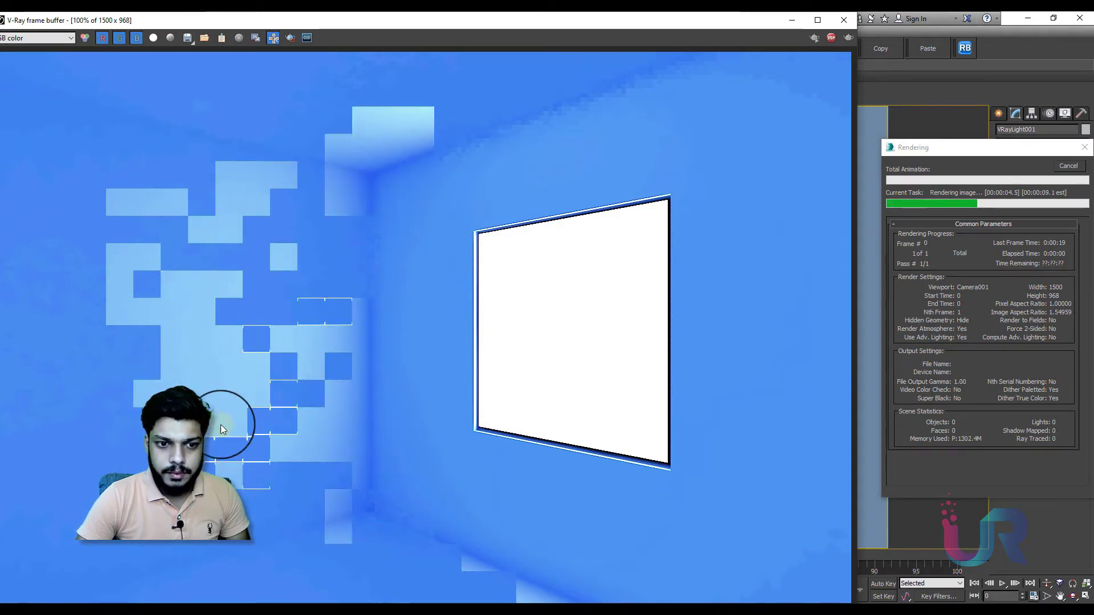
drag(549, 19, 612, 2)
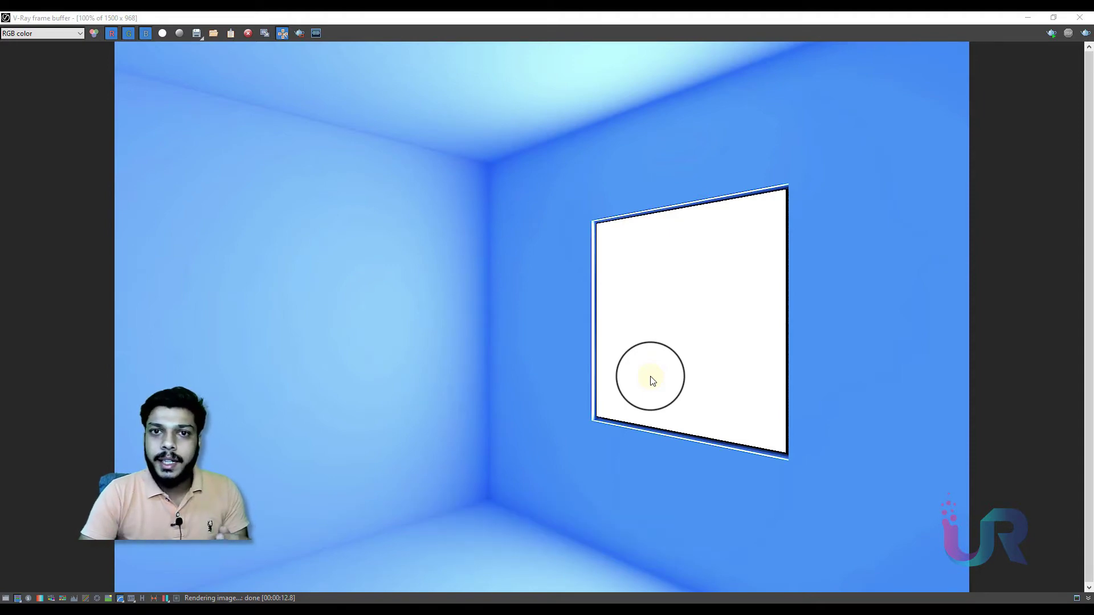
click(1060, 14)
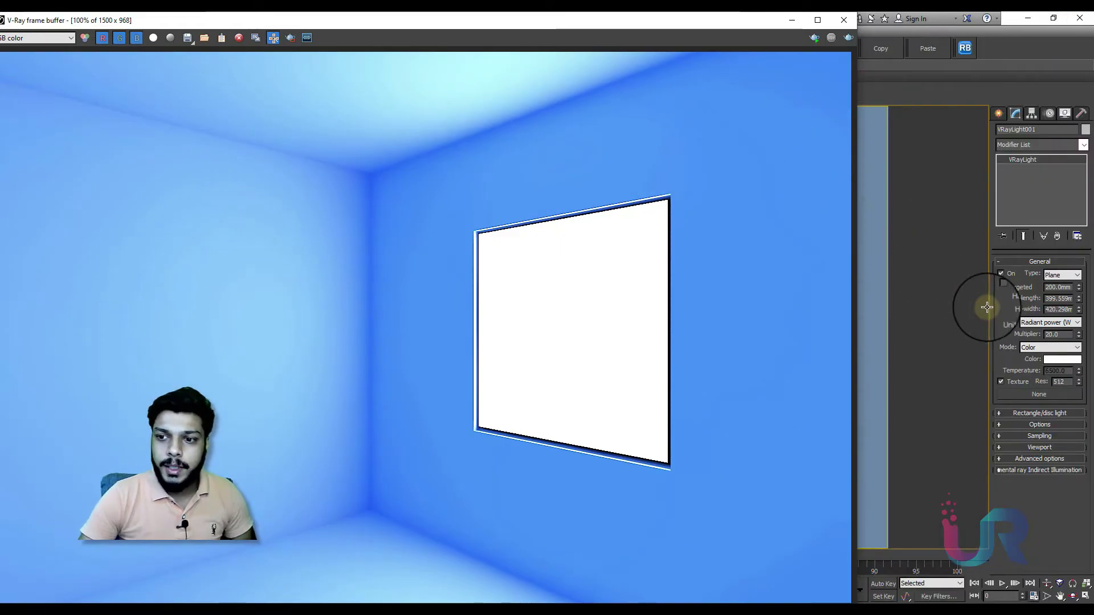
Set the window light's multiplier to 1, render the camera view again, and close the frame buffer and render setup
double_click(1054, 335)
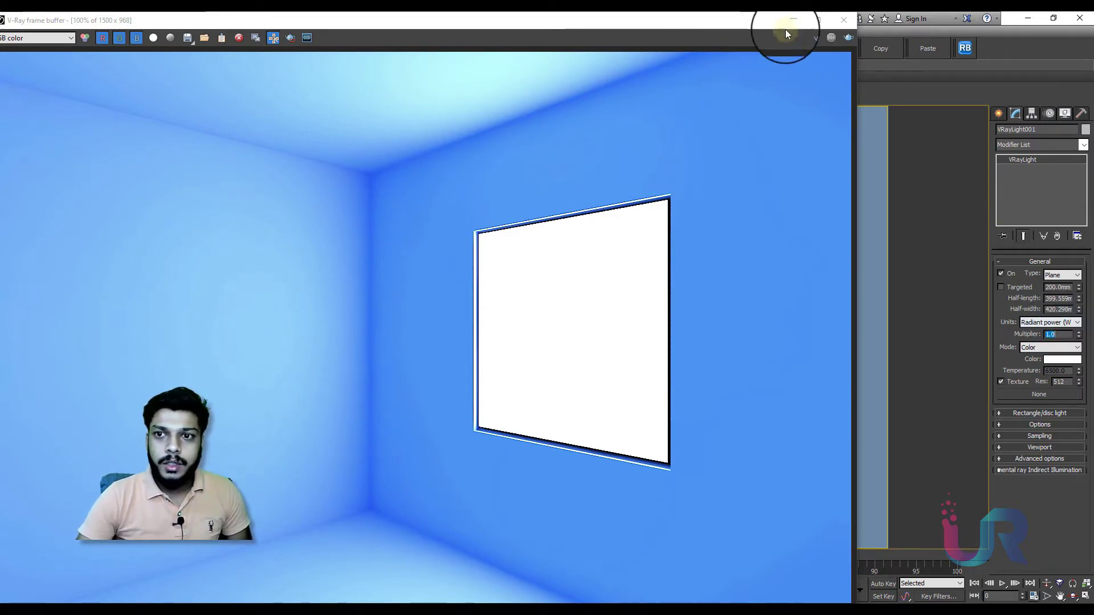
click(848, 38)
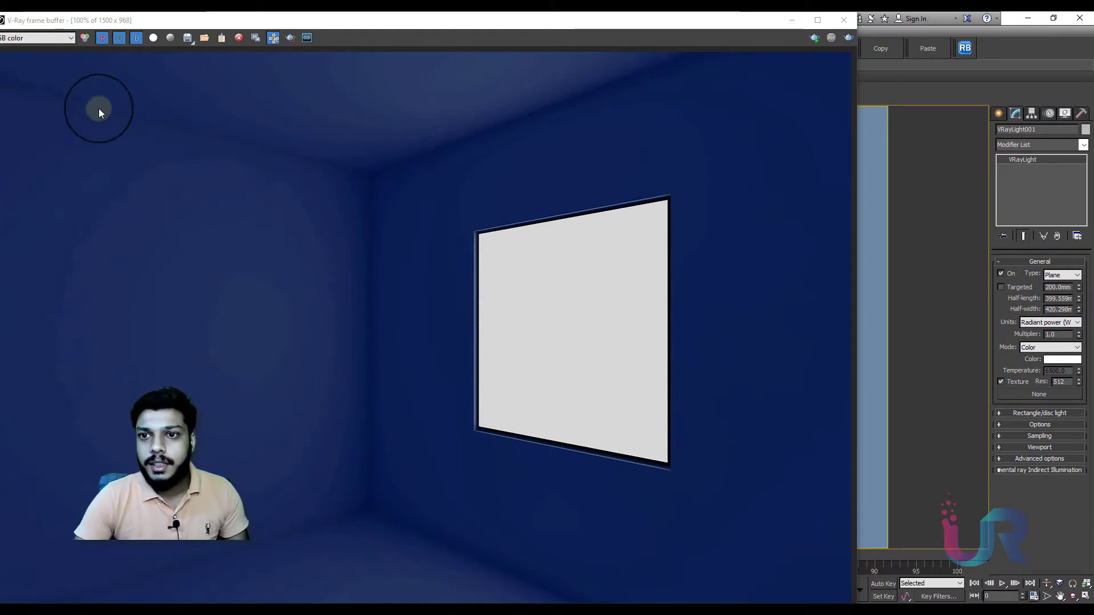
click(842, 20)
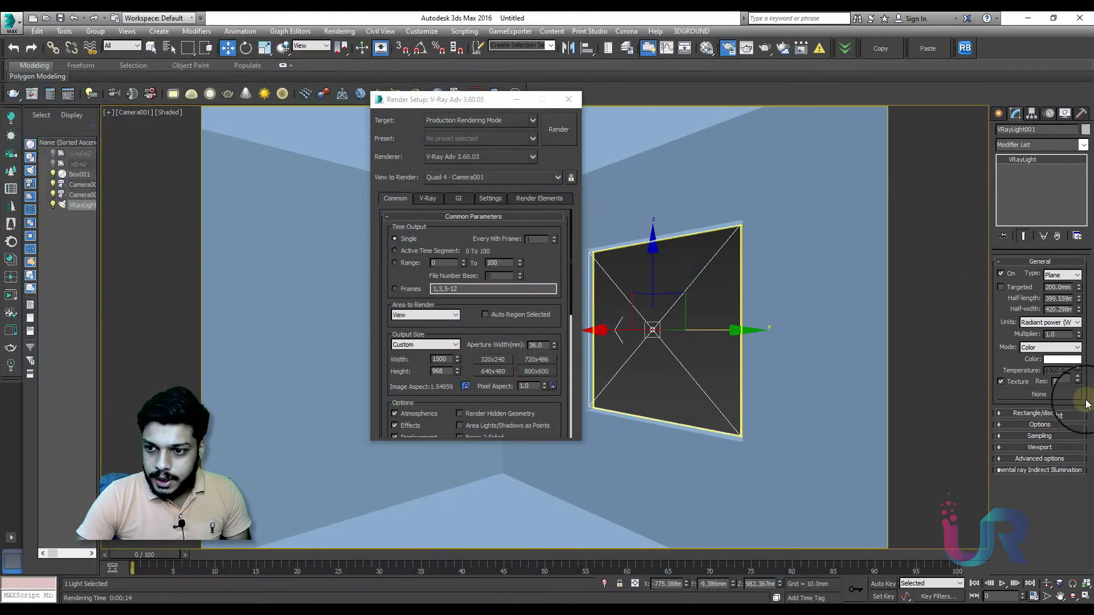
click(568, 100)
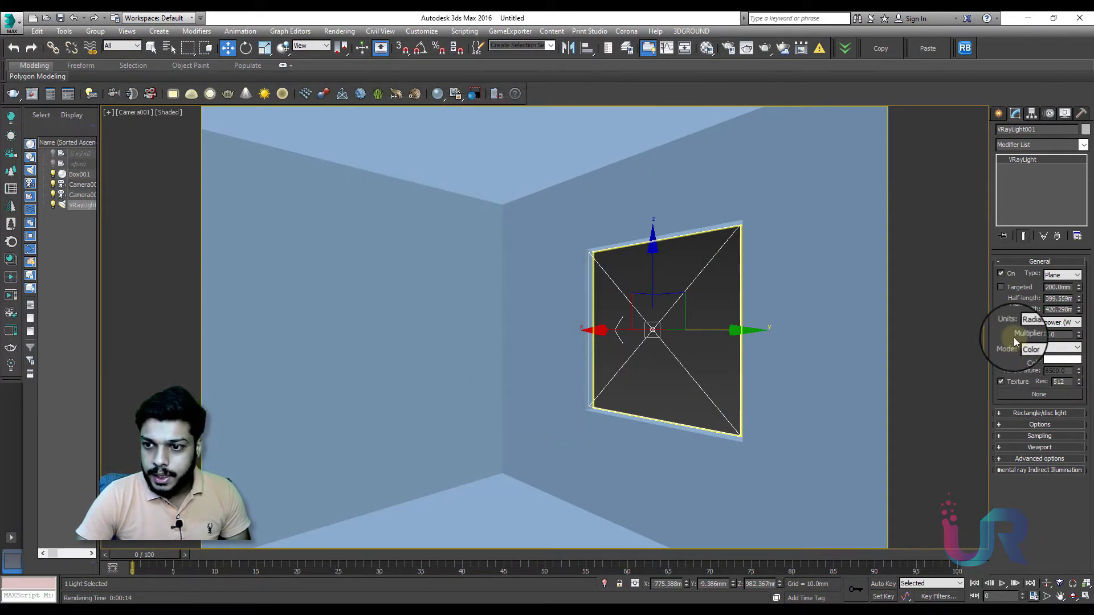
Keep the window light in Color mode and change its color to magenta (red 200, green 0, blue 174)
click(1040, 348)
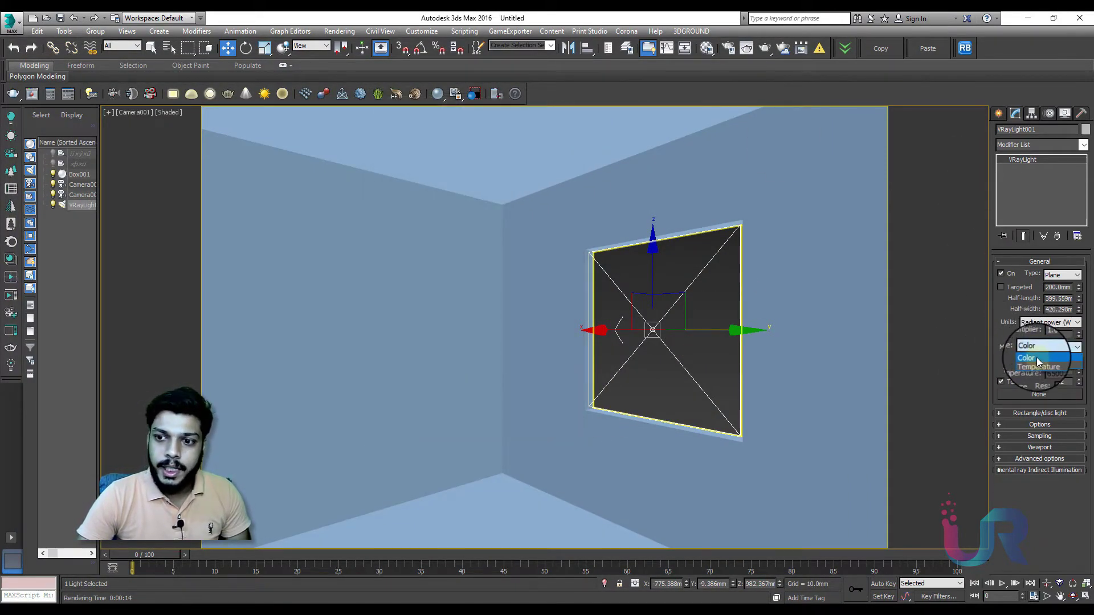
click(1034, 358)
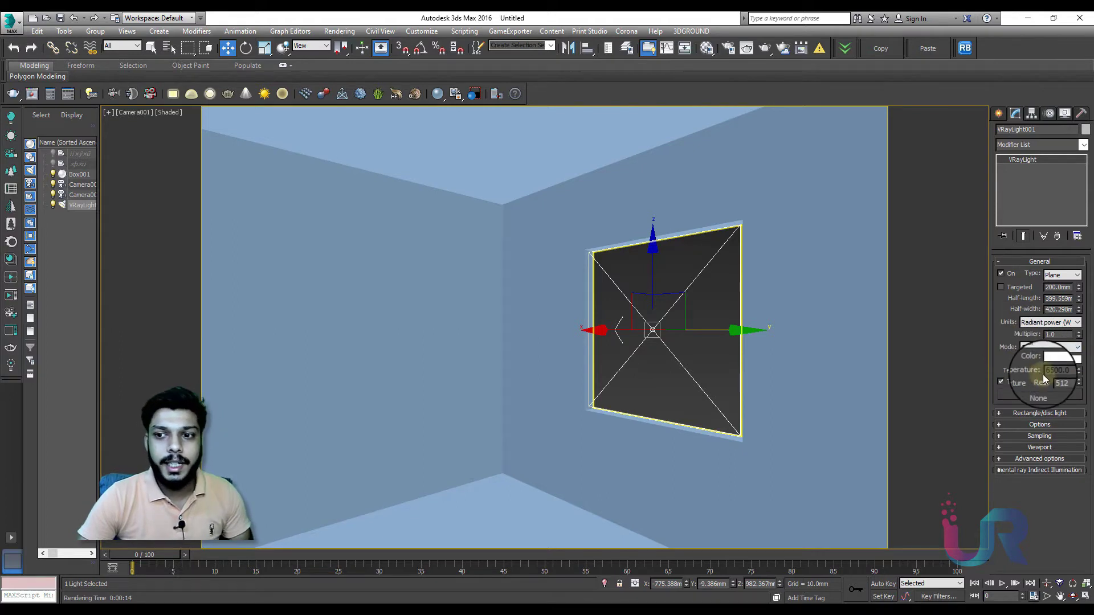
click(1062, 363)
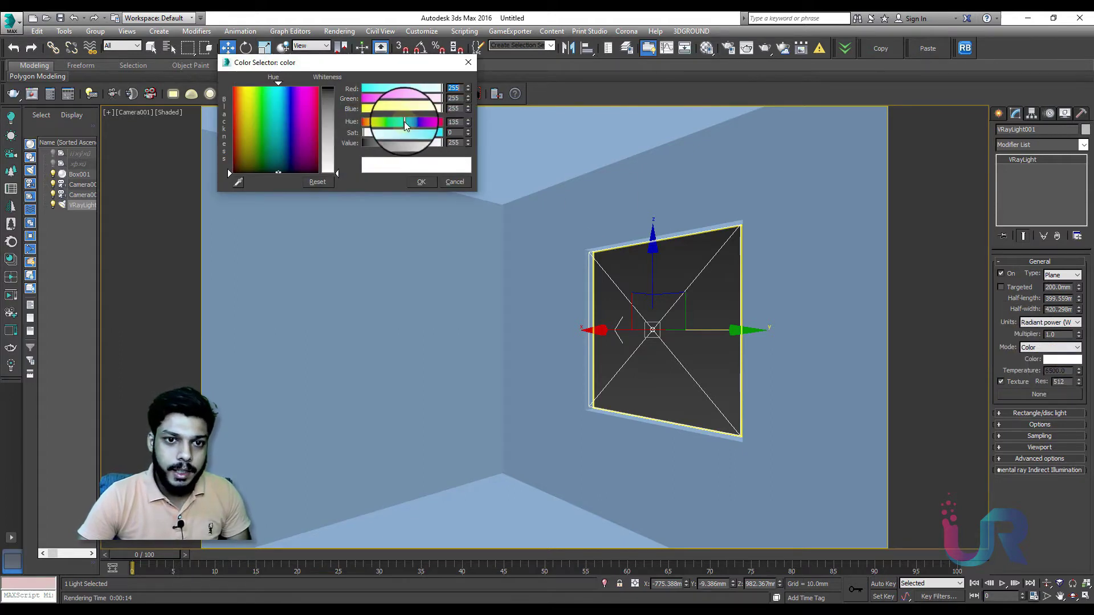
click(306, 106)
click(328, 89)
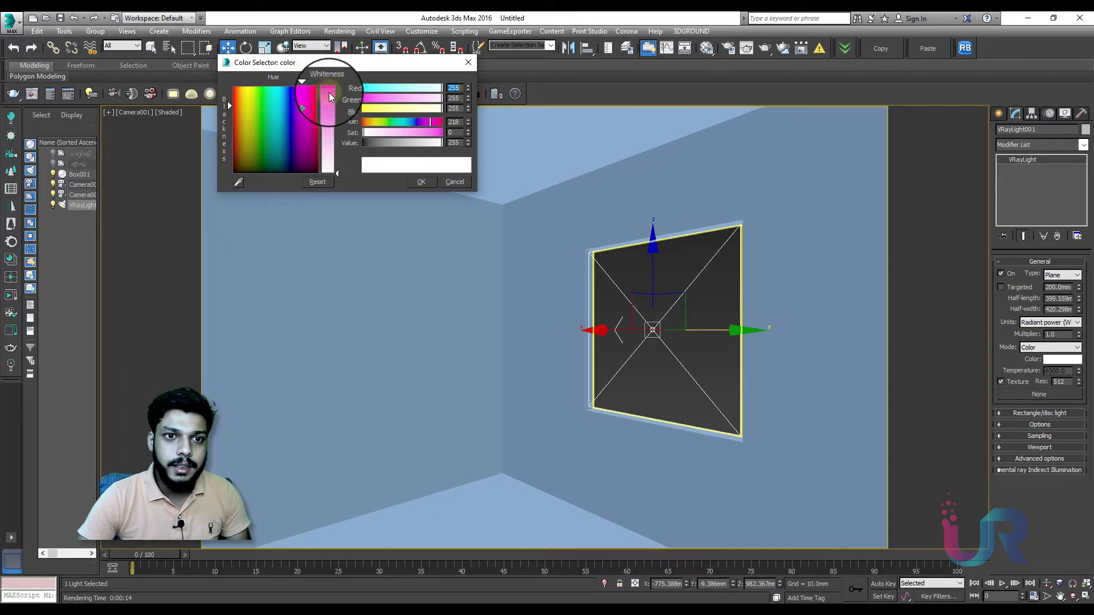
click(411, 180)
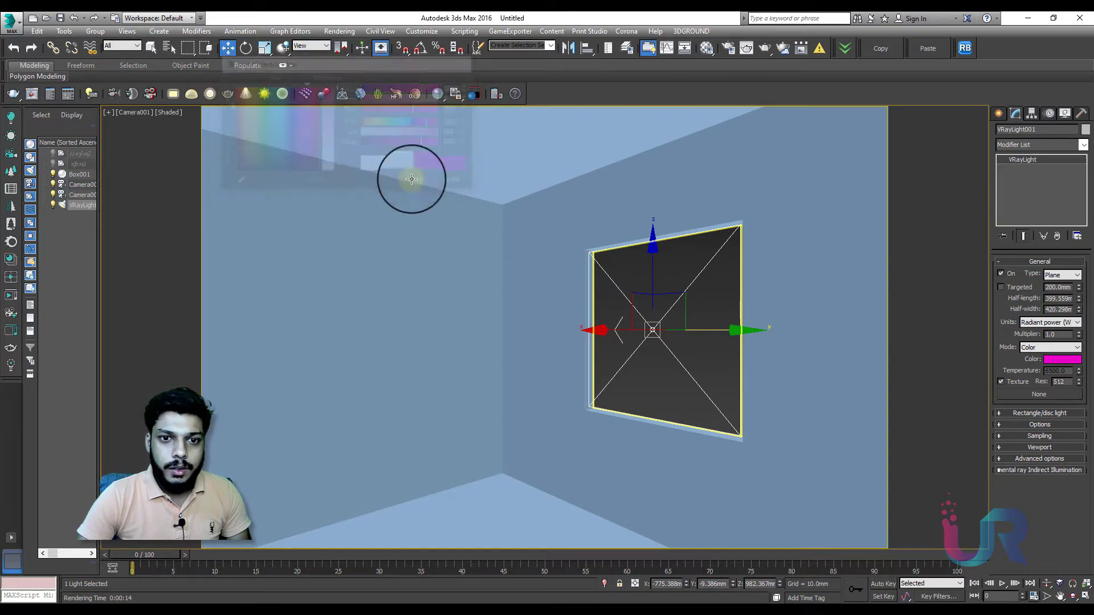
Set the window light's multiplier to 4, render the camera view with the magenta light, and stop the render partway
double_click(1052, 335)
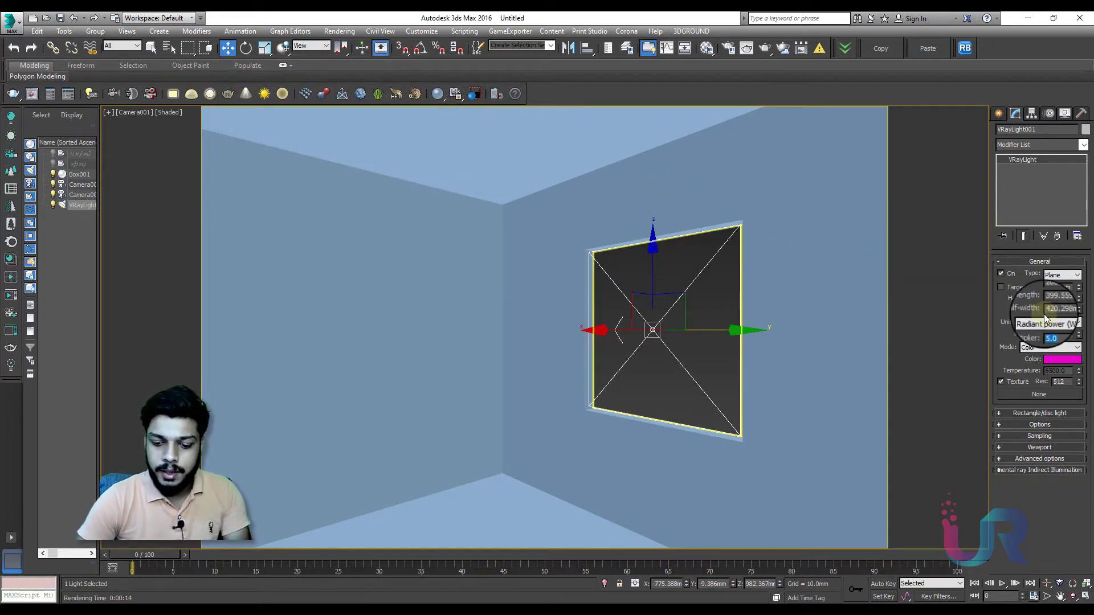
text(4)
key(Return)
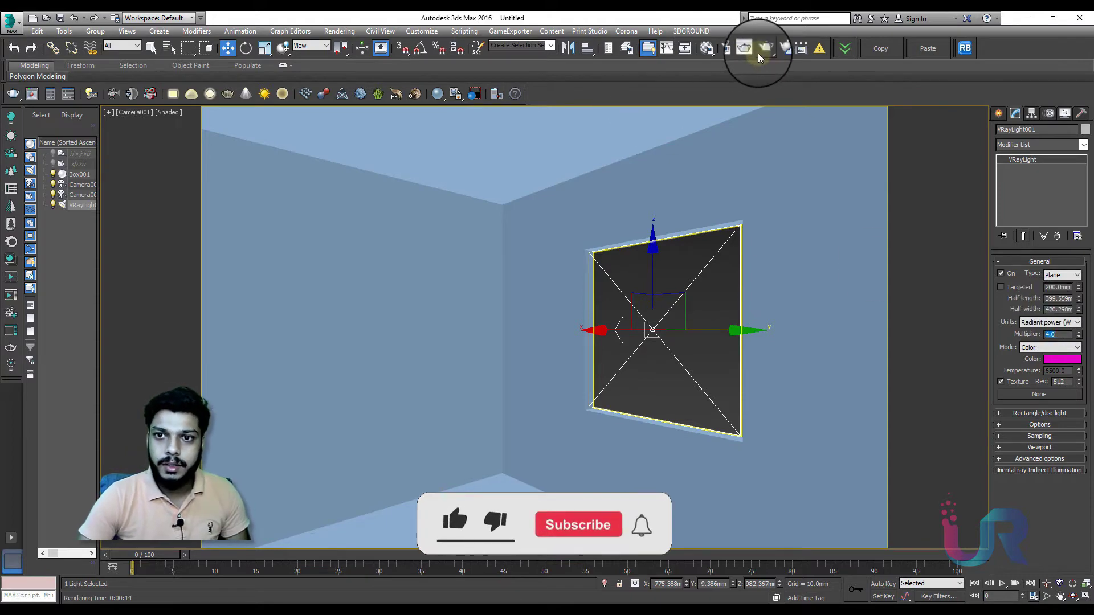
click(761, 51)
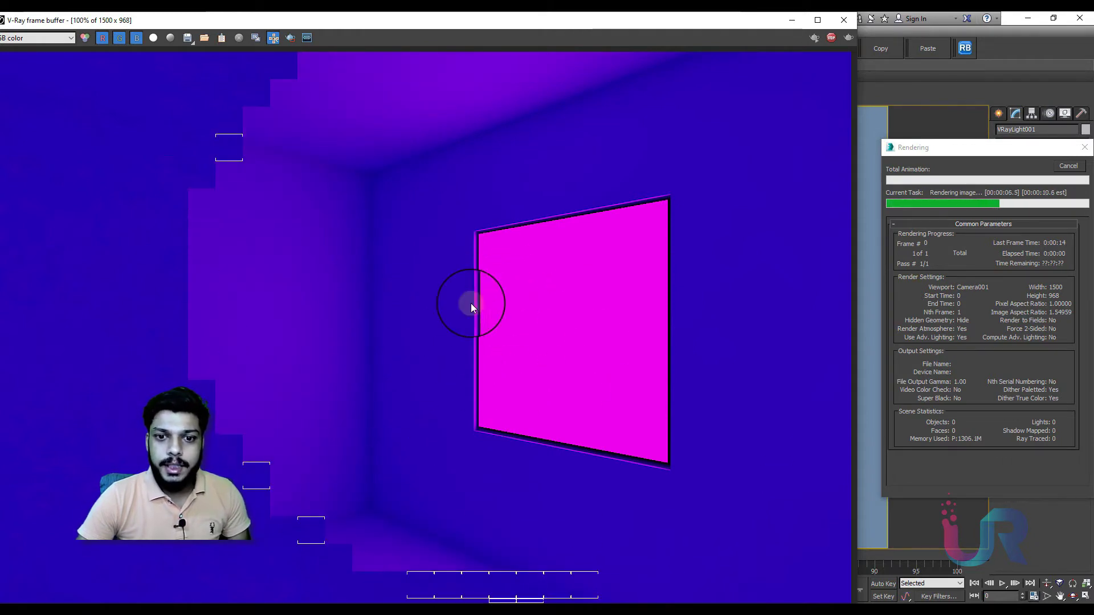
key(Escape)
Change the window light's color from magenta to golden yellow and render the camera view again
click(1061, 359)
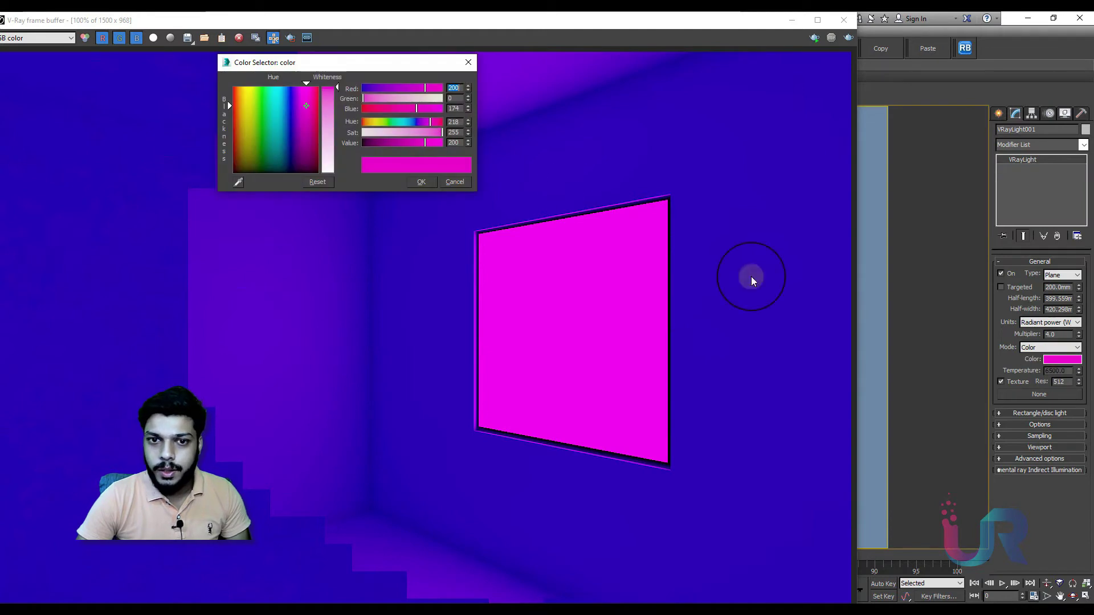
click(381, 121)
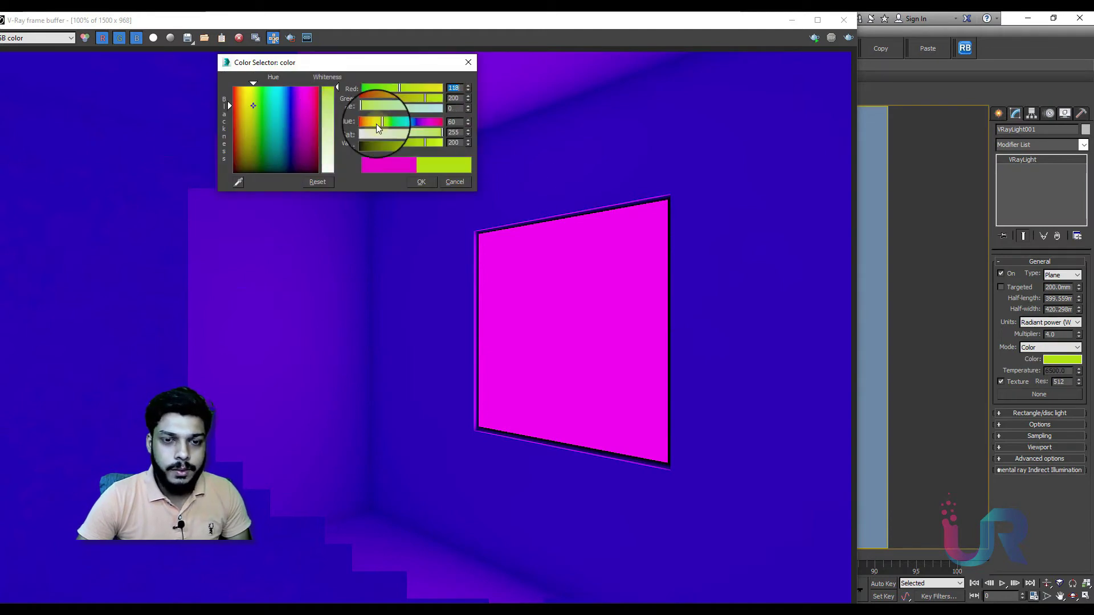
click(375, 121)
click(328, 97)
click(243, 92)
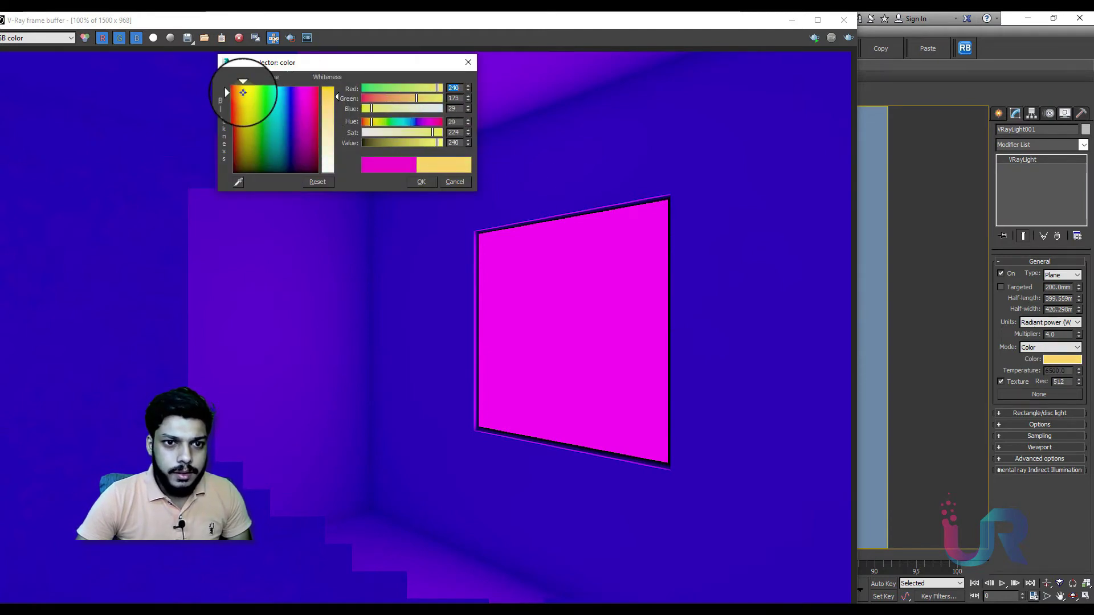
click(326, 94)
click(421, 182)
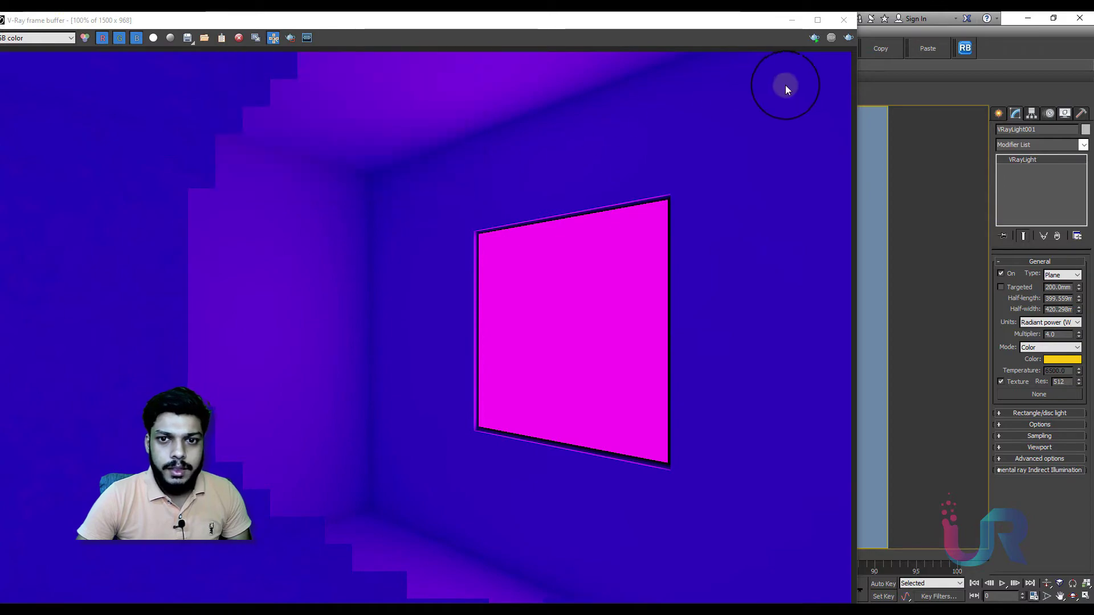
click(843, 39)
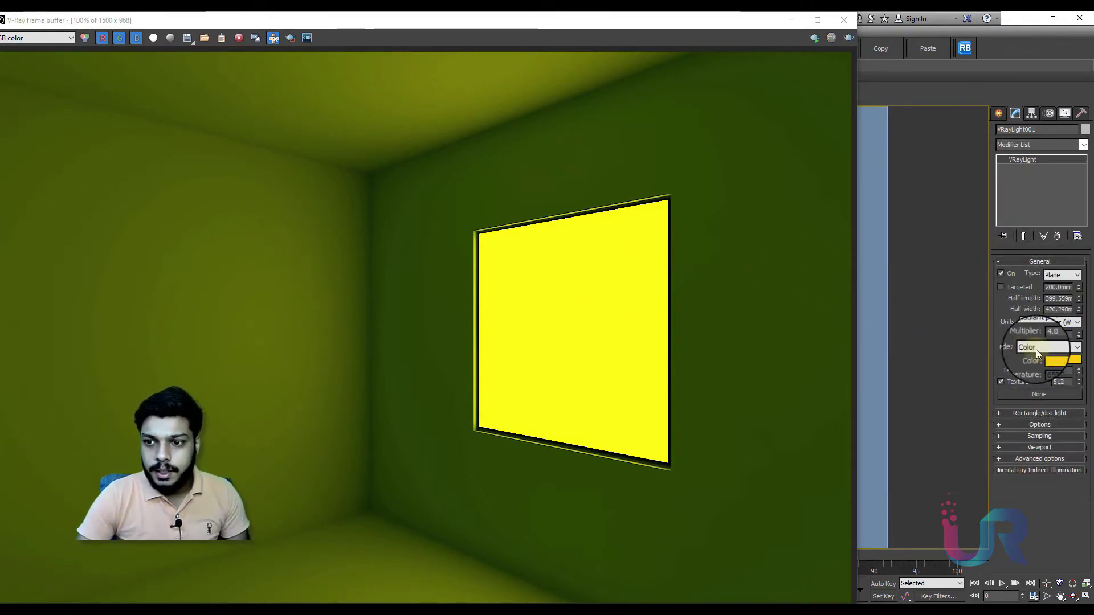
Change the window light's color to pure green (red 0, green 255, blue 0) and re-render the camera view
click(1057, 359)
click(385, 124)
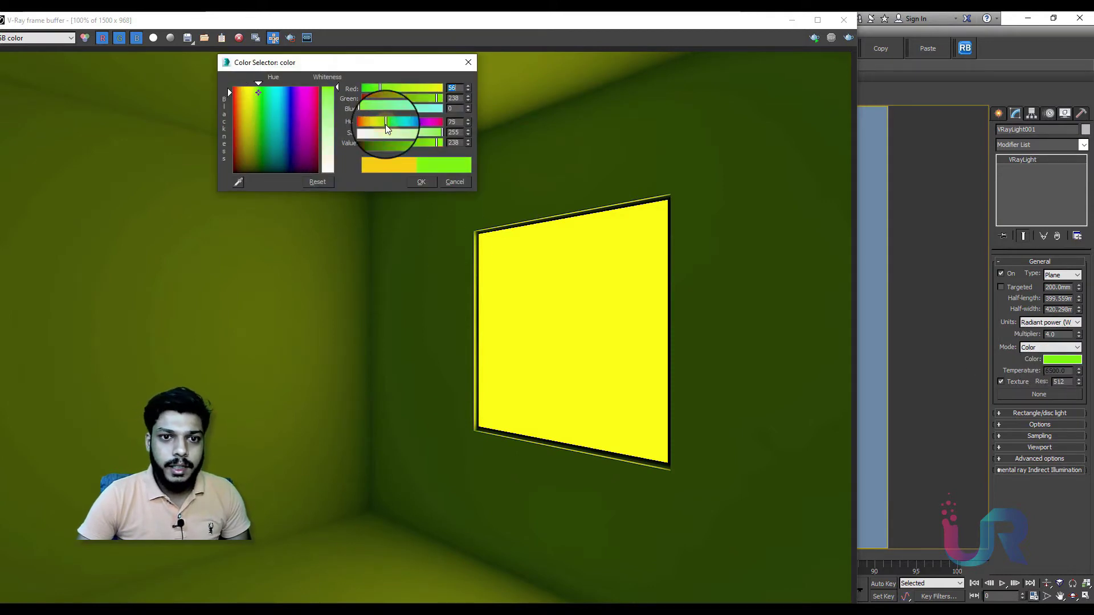
drag(378, 87, 354, 87)
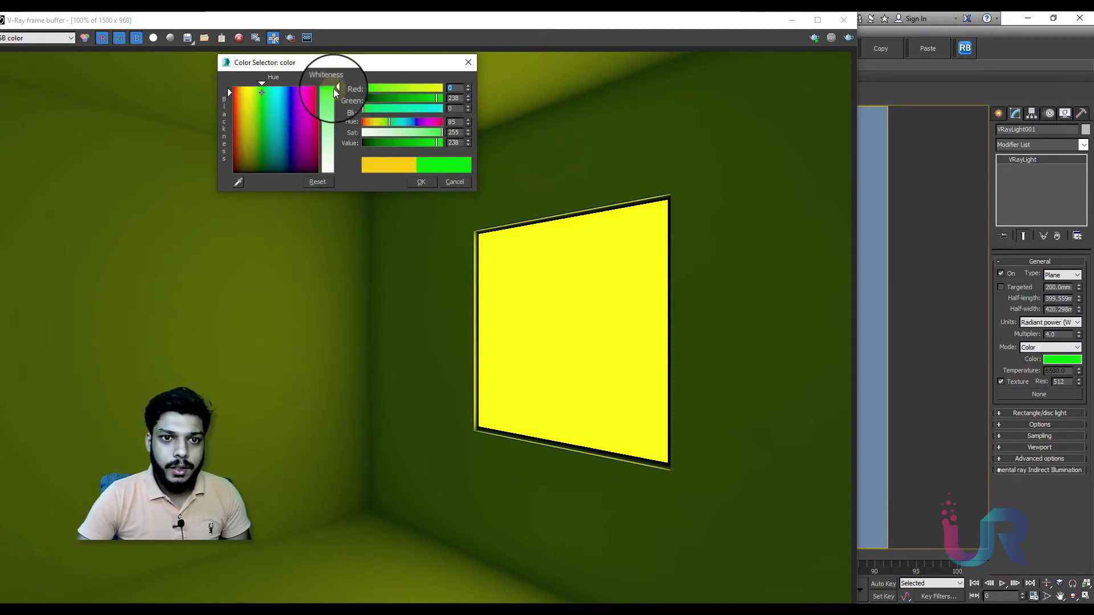
drag(437, 141, 463, 142)
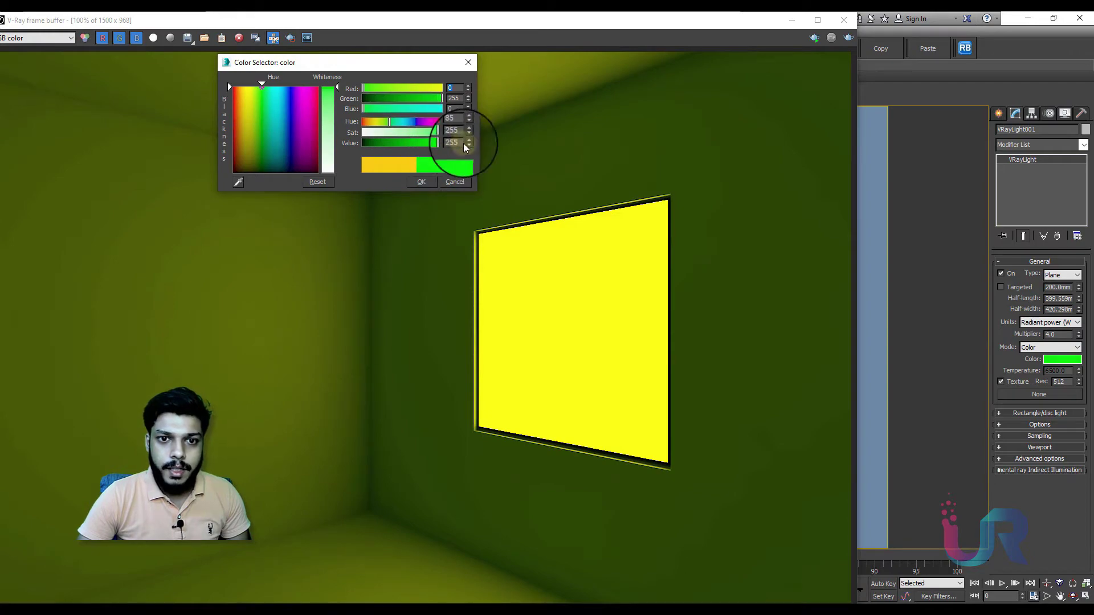
click(422, 181)
click(847, 38)
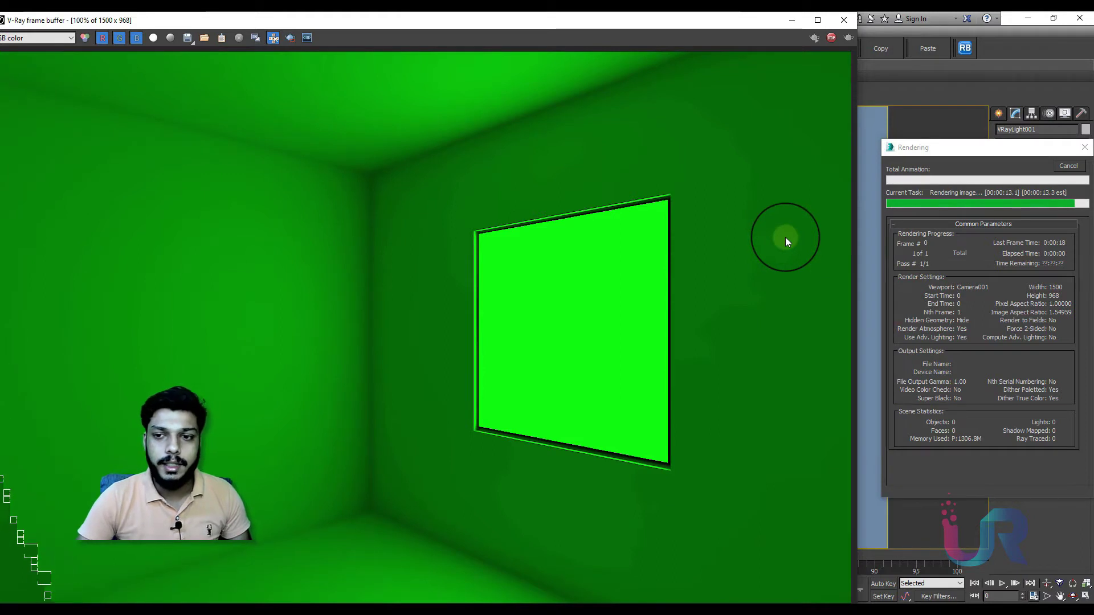
Check the window light's color values without changing them, and close the frame buffer
click(1057, 360)
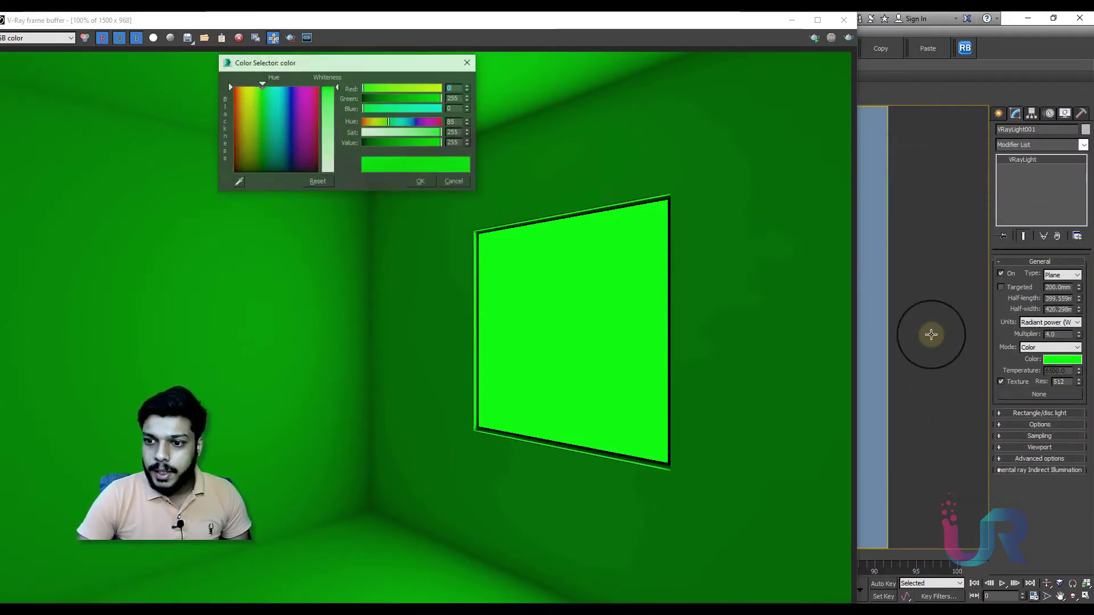
click(462, 180)
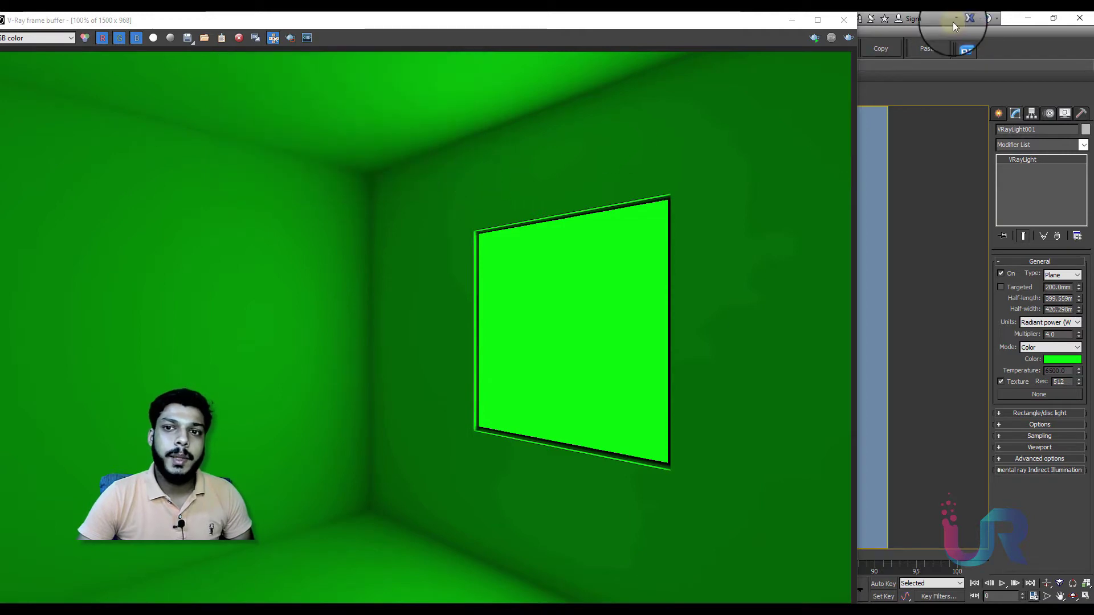
click(842, 14)
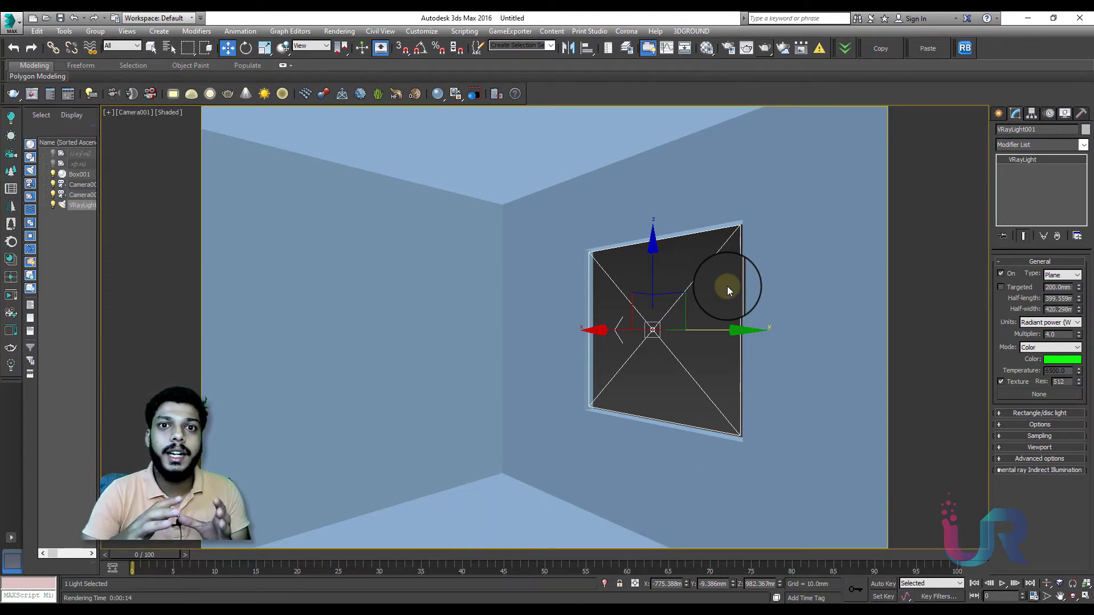
Switch the window light to Temperature mode, set the temperature to 4800, and render the camera view, stopping it partway
click(1051, 348)
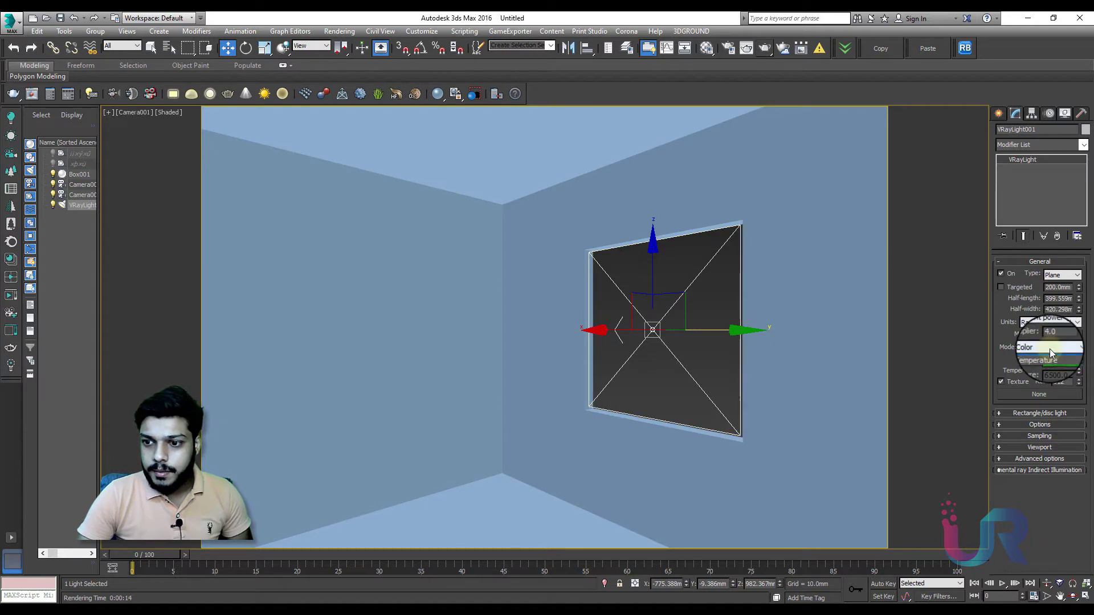
click(1048, 360)
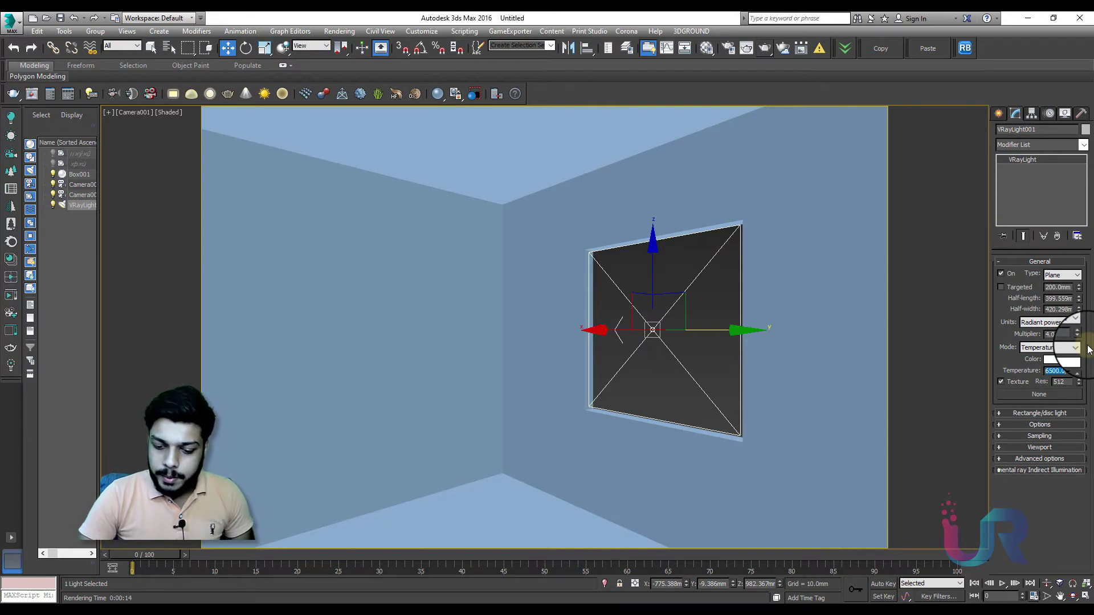
text(00)
key(Return)
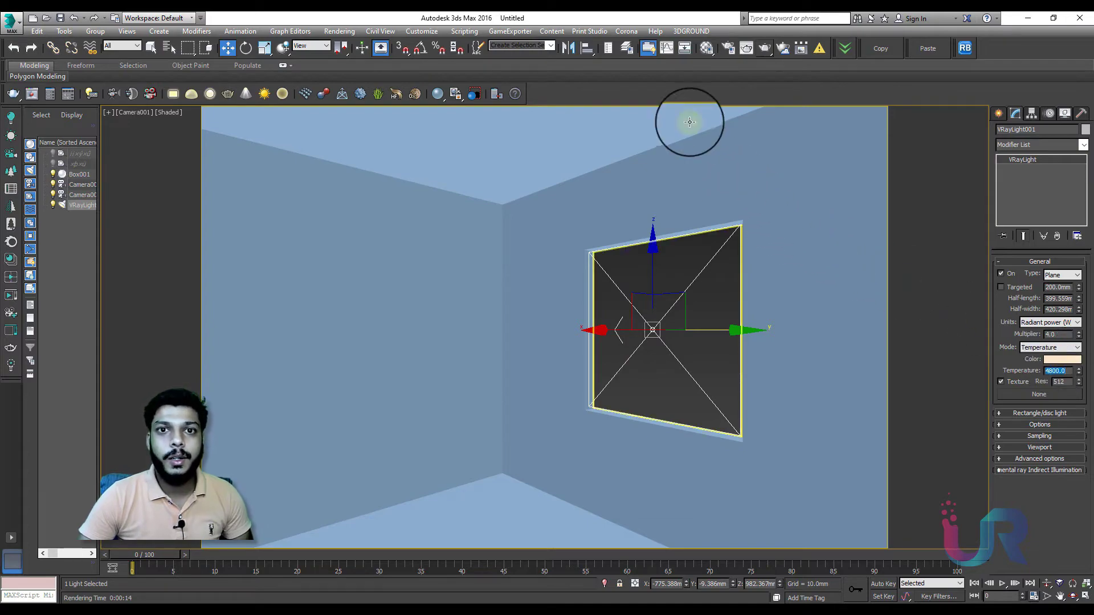
click(764, 49)
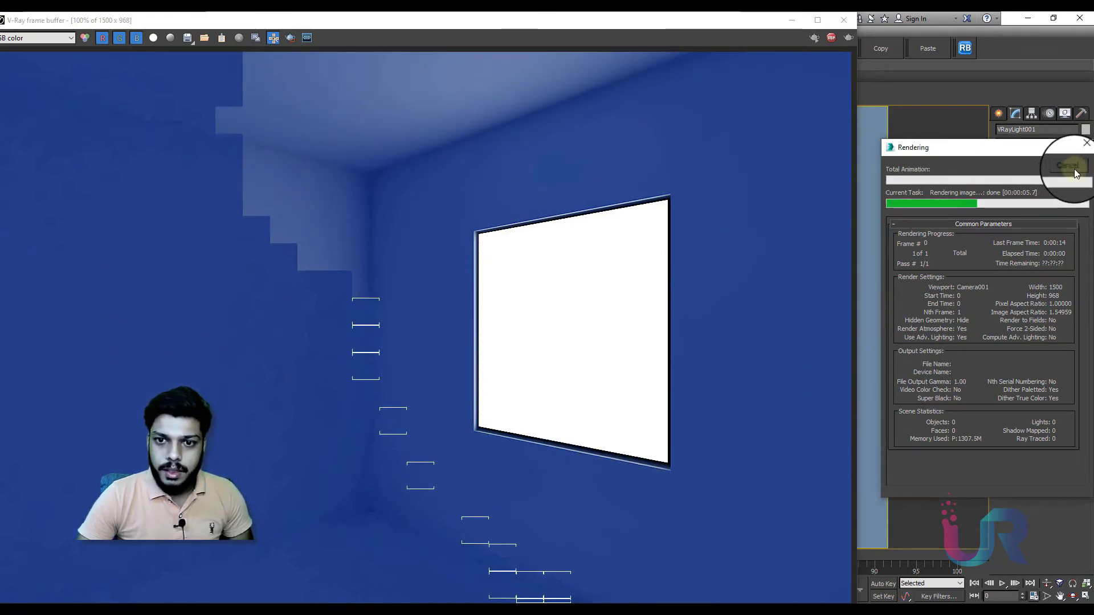
Set the light's temperature to 7500 and render only a region over the ceiling and wall corner, then turn off region rendering
double_click(1059, 370)
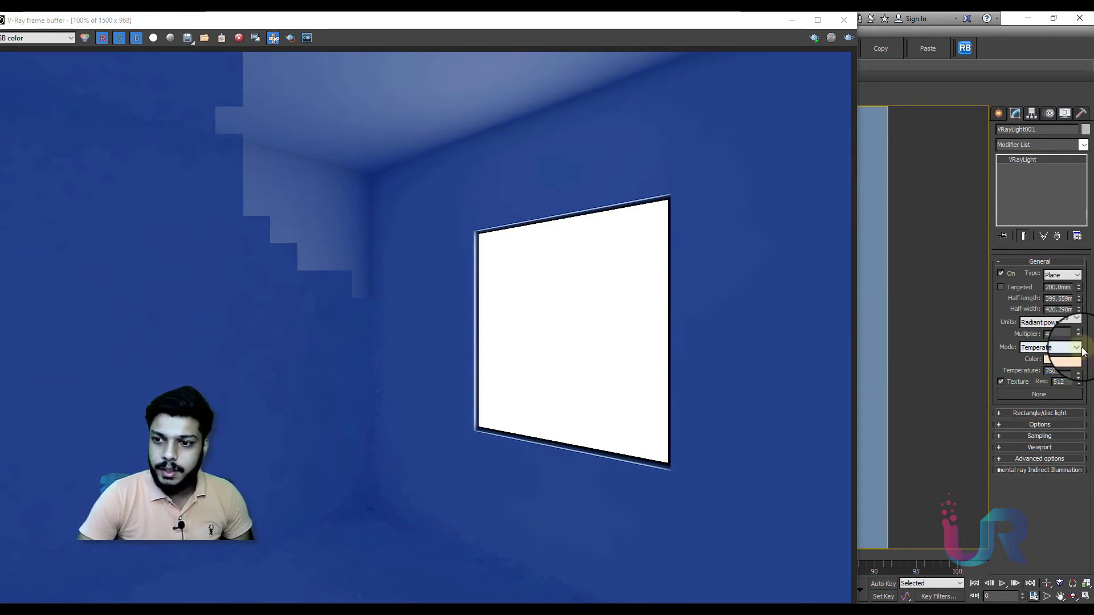
click(290, 37)
drag(373, 67, 524, 197)
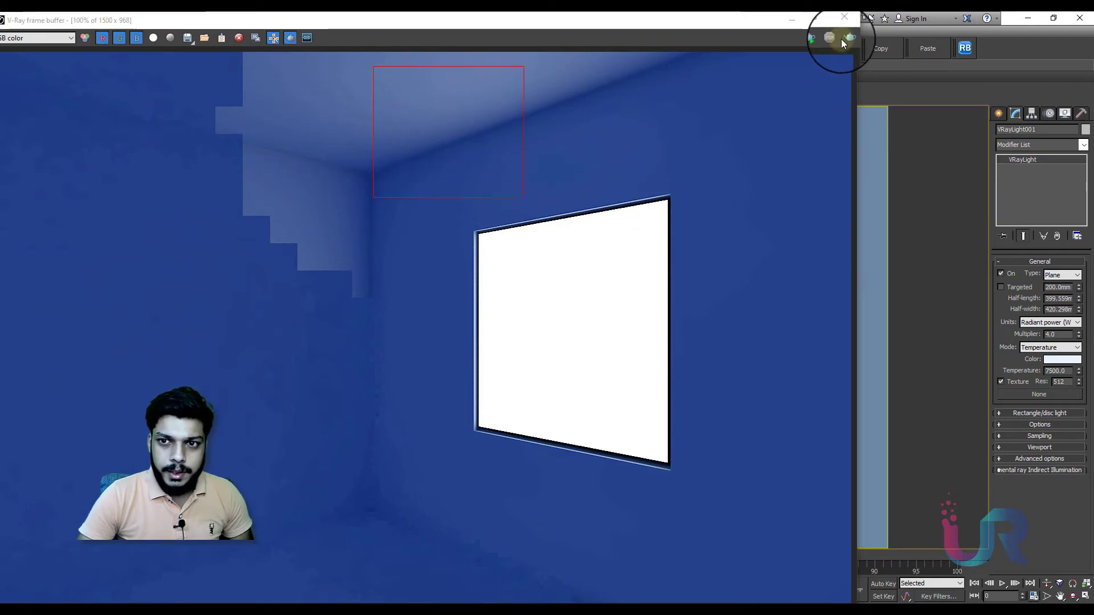
click(831, 37)
click(290, 37)
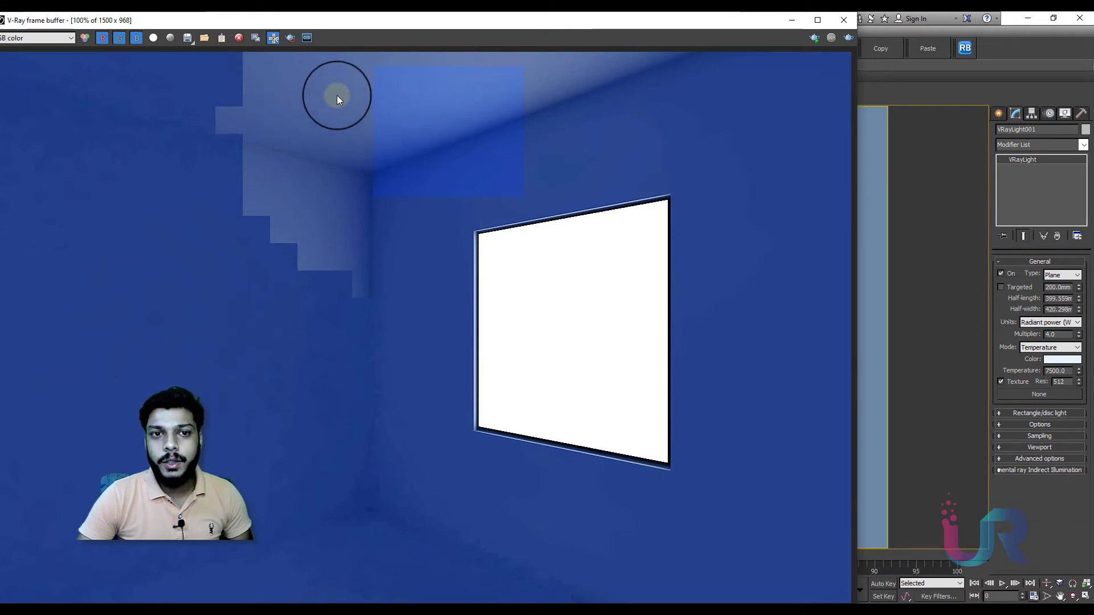
Set the light's temperature to 2000 and render only a region above the window, overlapping the previous one, then turn off region rendering
click(1064, 371)
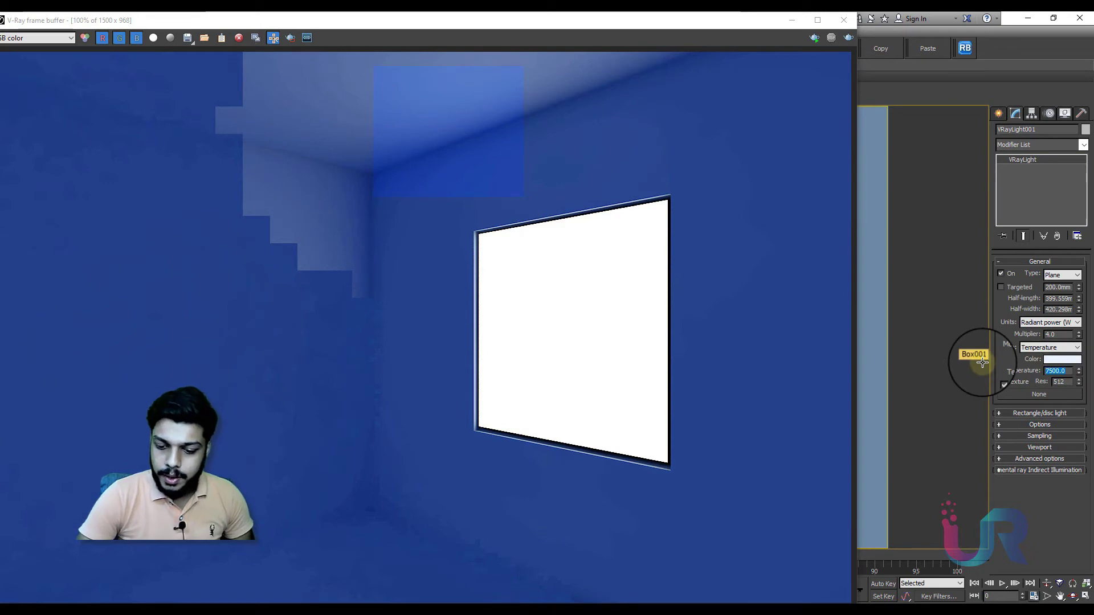
text(2000)
key(Return)
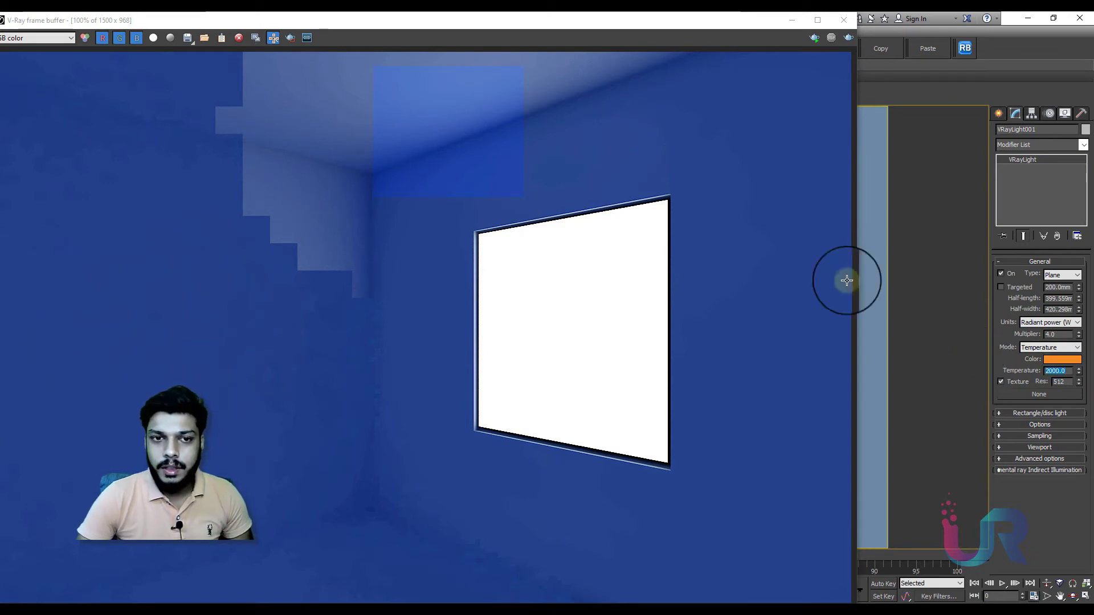
click(290, 35)
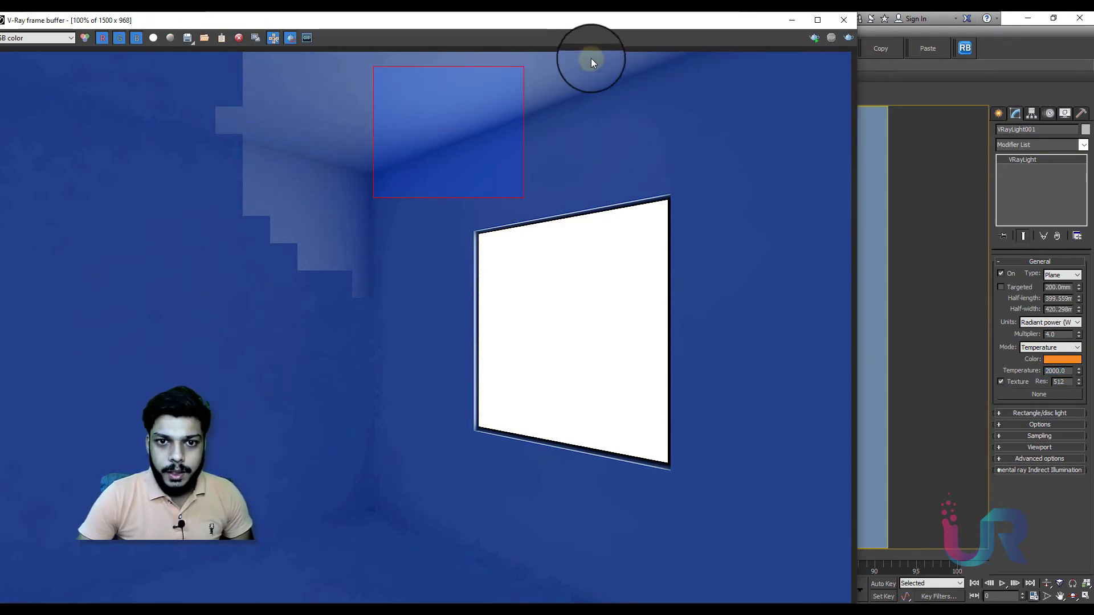
drag(591, 58, 477, 196)
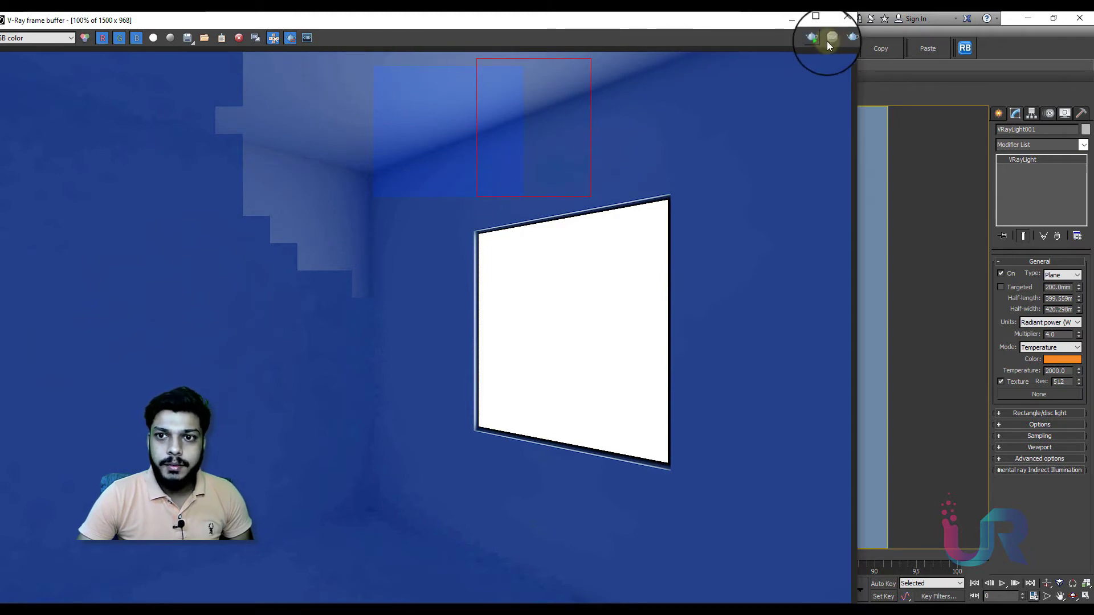
click(844, 39)
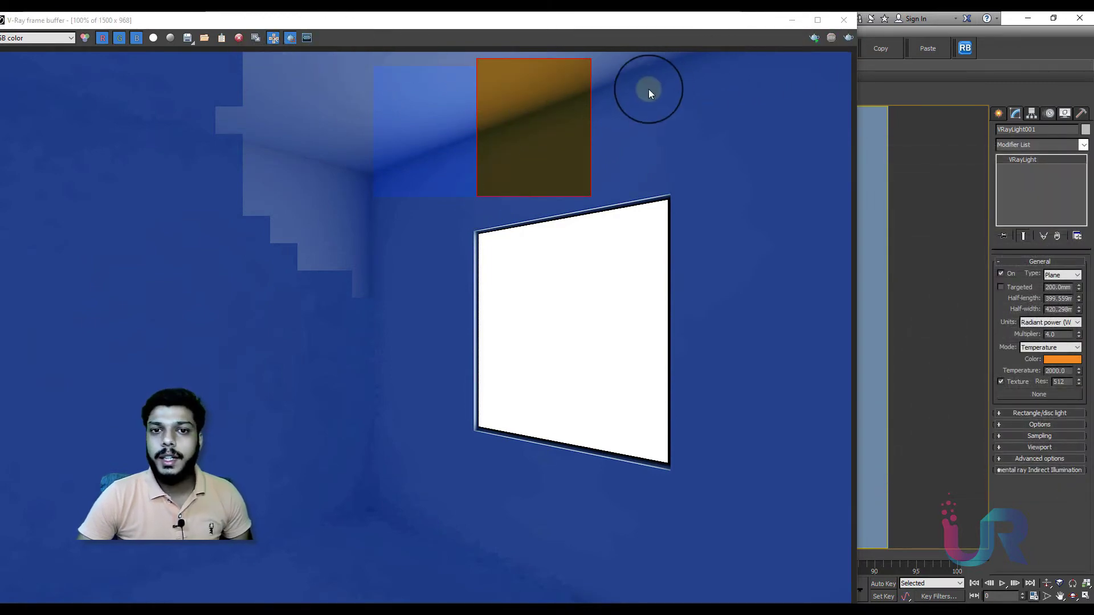
click(294, 37)
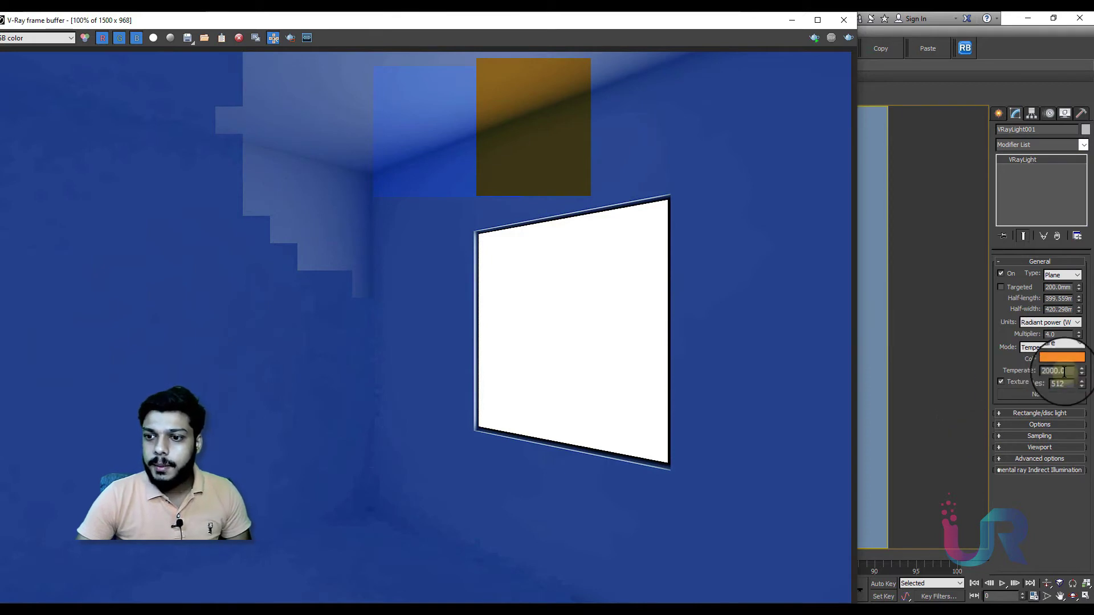
Load the image Flower(1).png as a Bitmap texture for the window light and render the camera view
click(1019, 365)
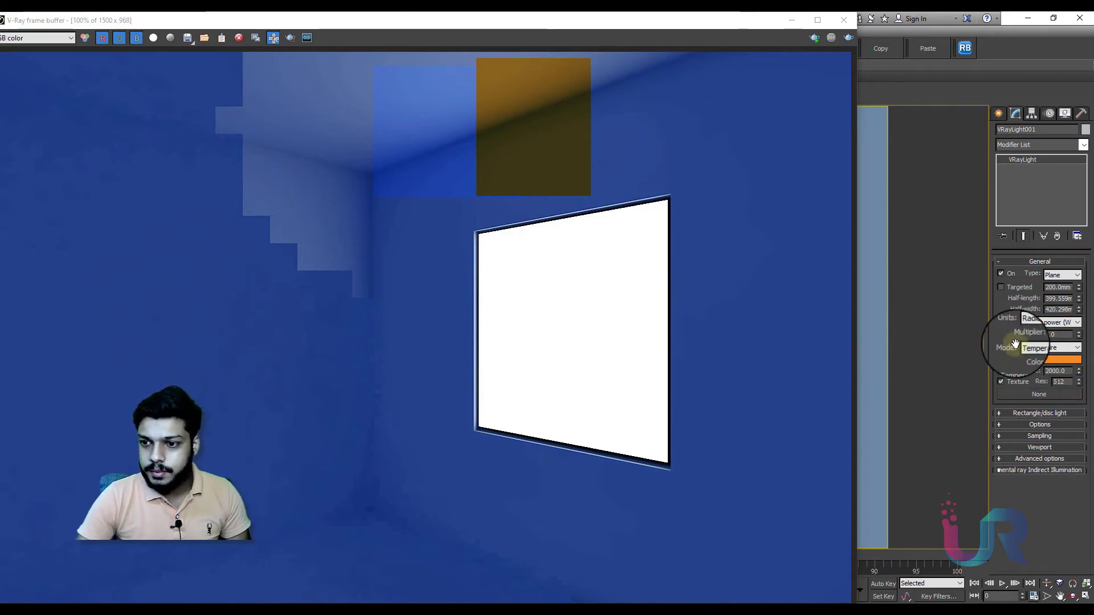
click(1048, 398)
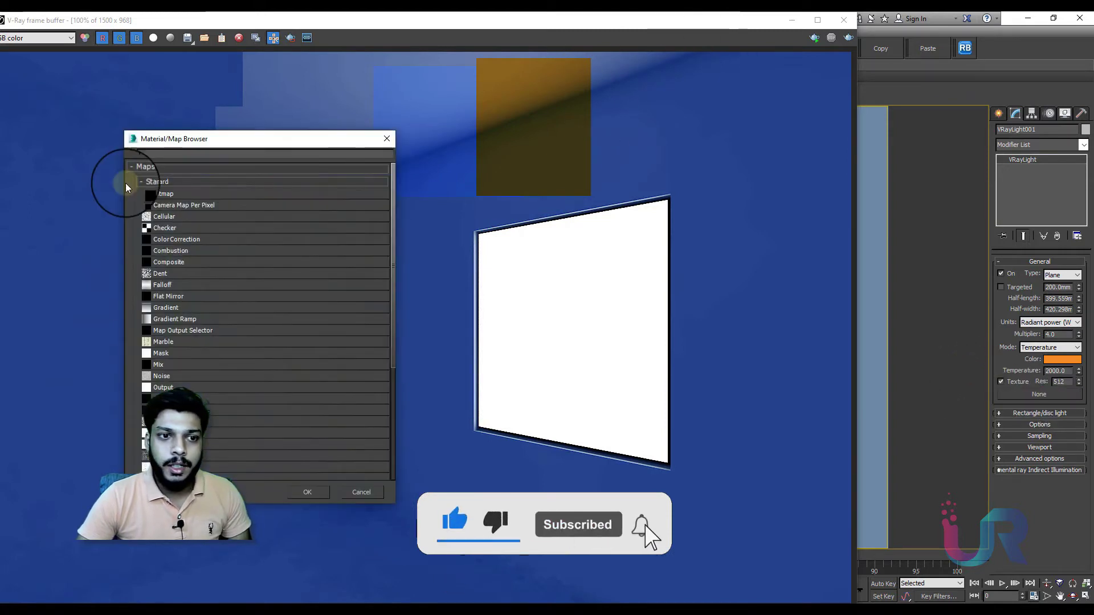
double_click(185, 194)
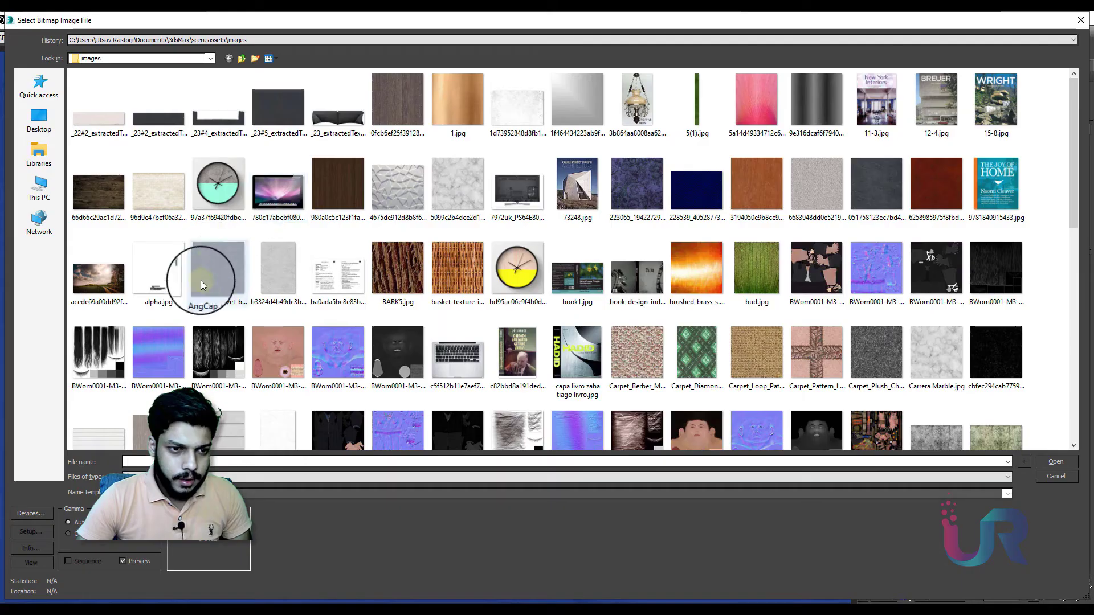
click(398, 356)
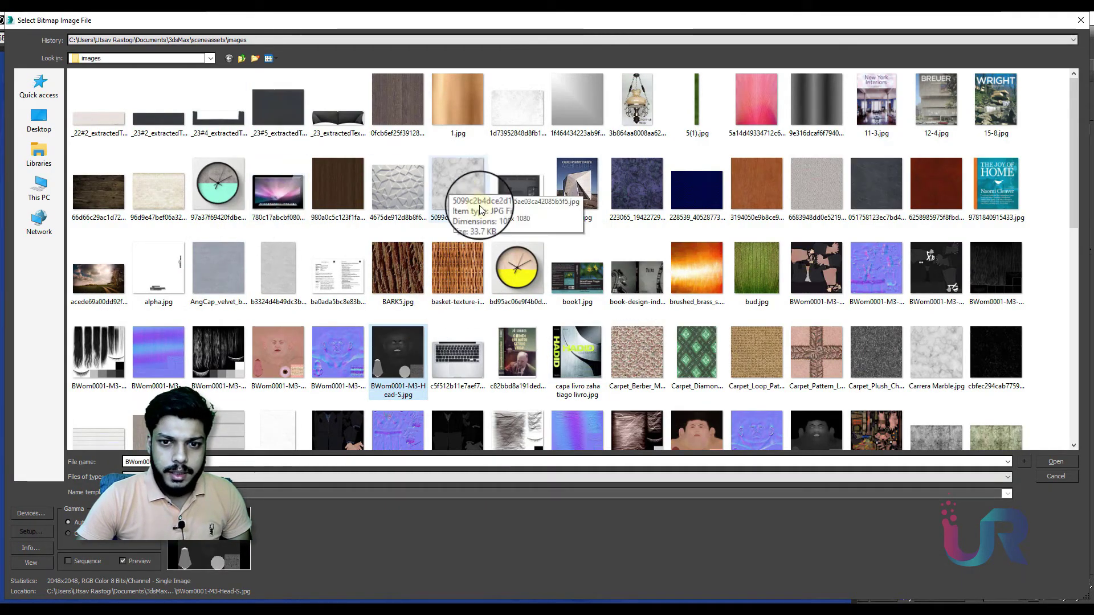
click(259, 299)
scroll(328, 282, down, 3)
scroll(288, 299, up, 1)
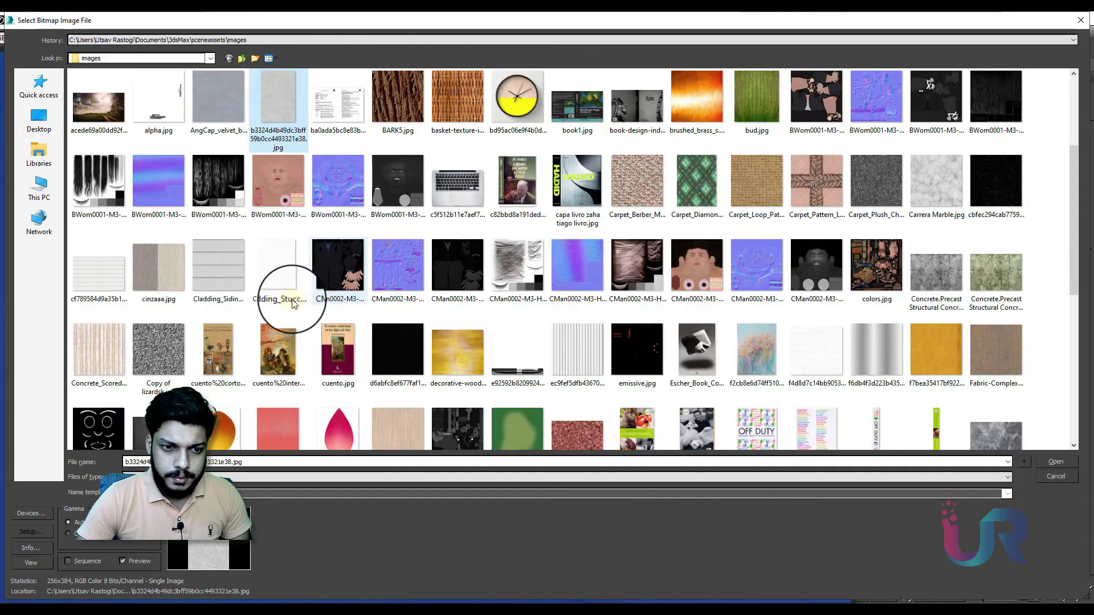
click(331, 420)
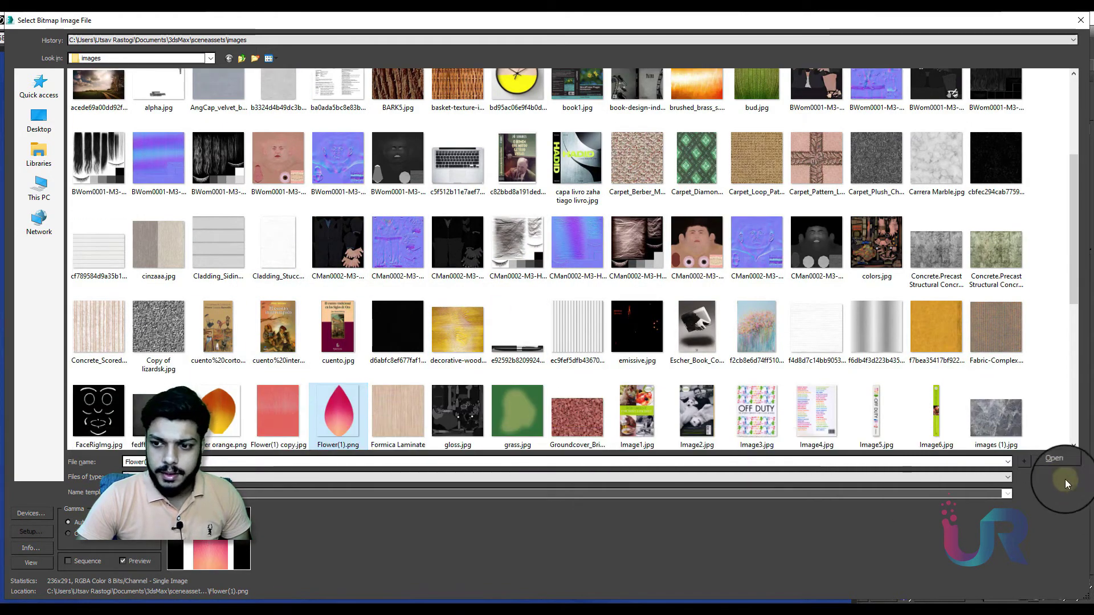
click(1057, 463)
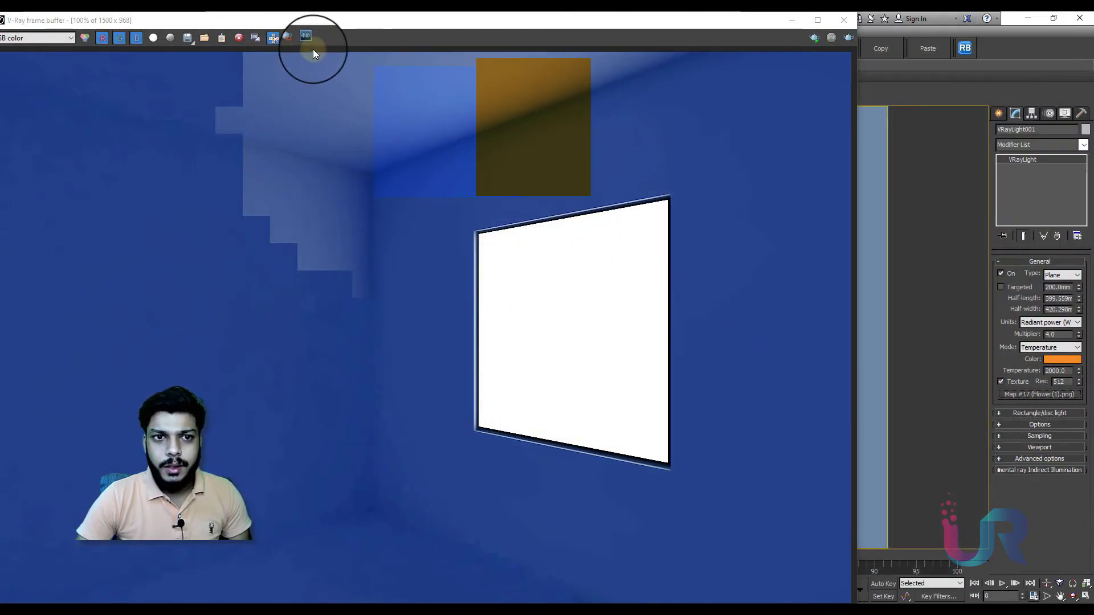
click(848, 38)
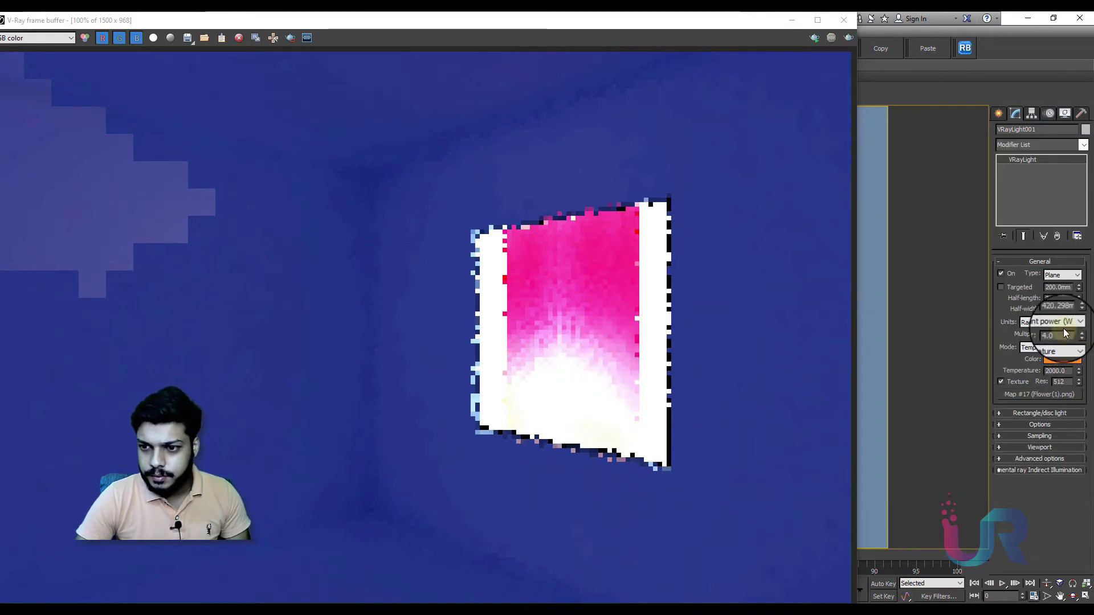
Set the window light's temperature to 5000 and render the full camera view with the flower texture, without region rendering
double_click(1058, 371)
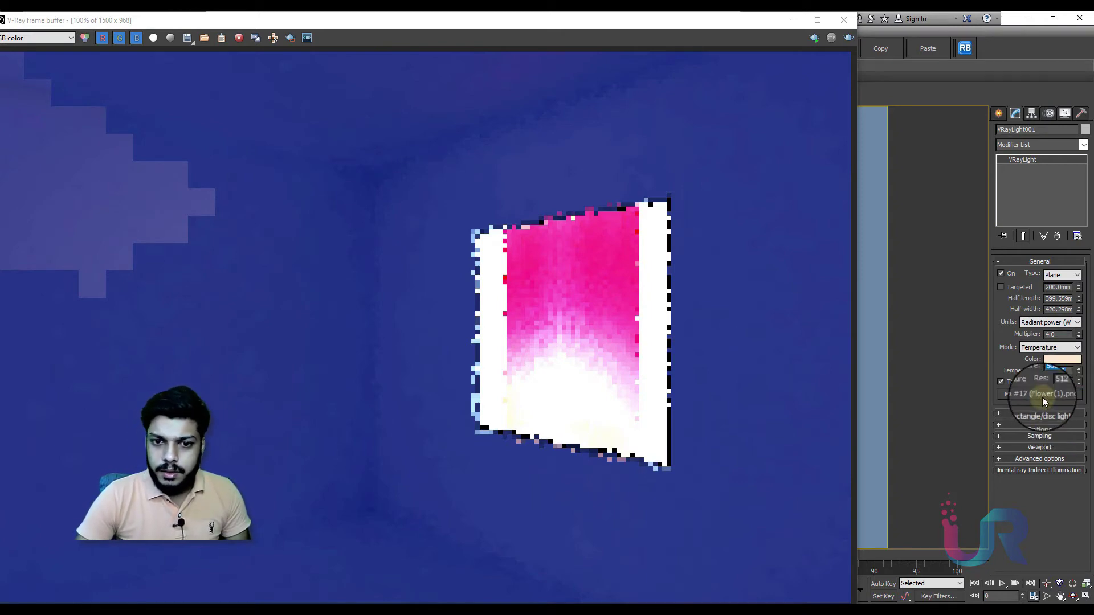
click(289, 38)
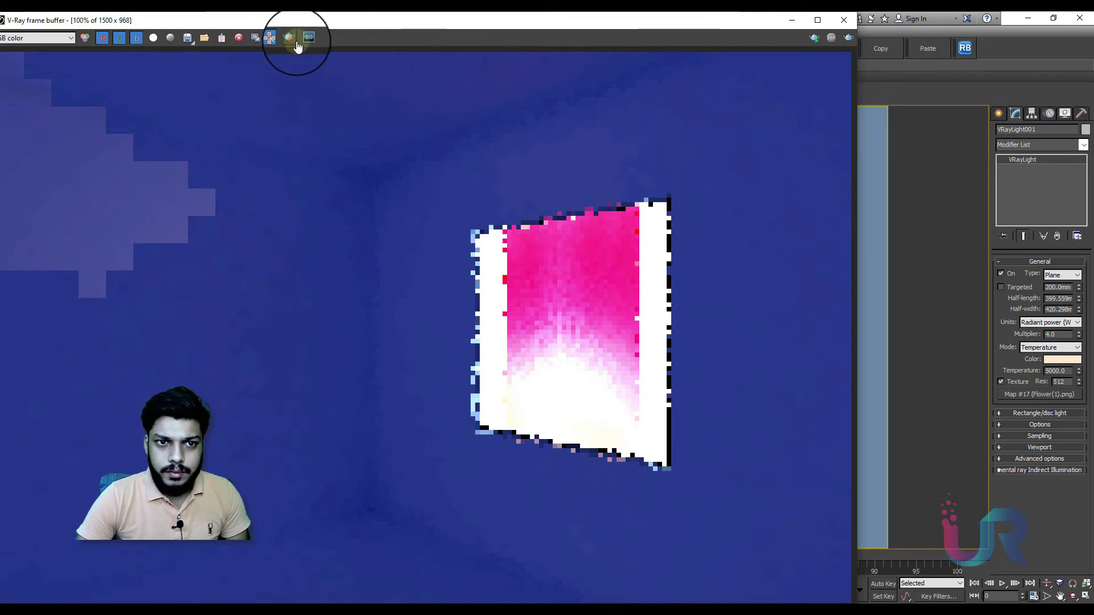
click(848, 37)
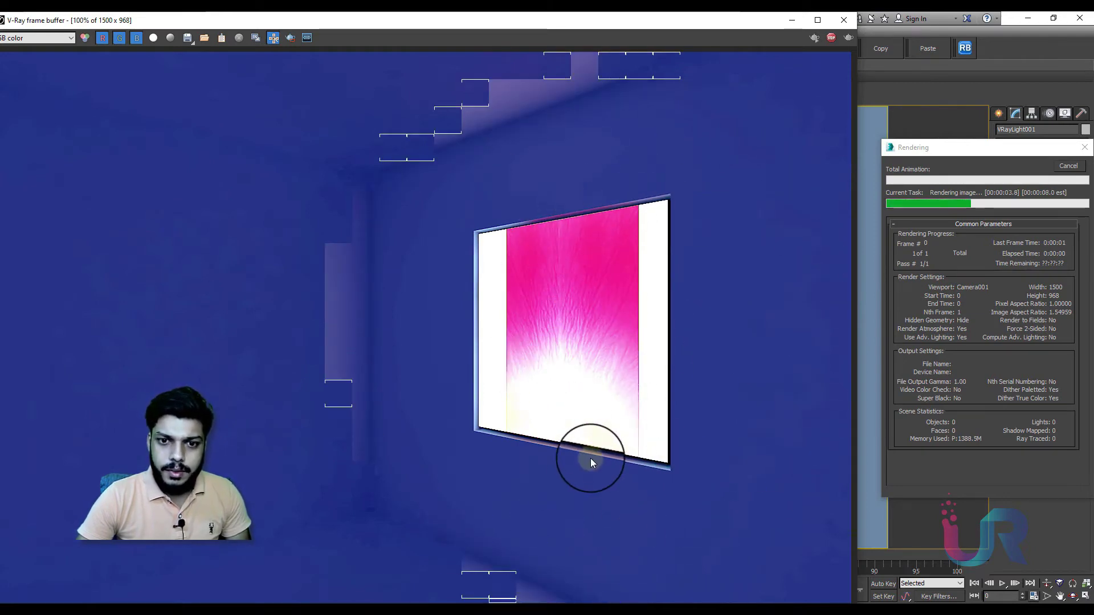
Replace the light's flower texture with a Bitmap of the landscape photo ending in hdwallpapers2016com.jpg and render the camera view
click(1072, 396)
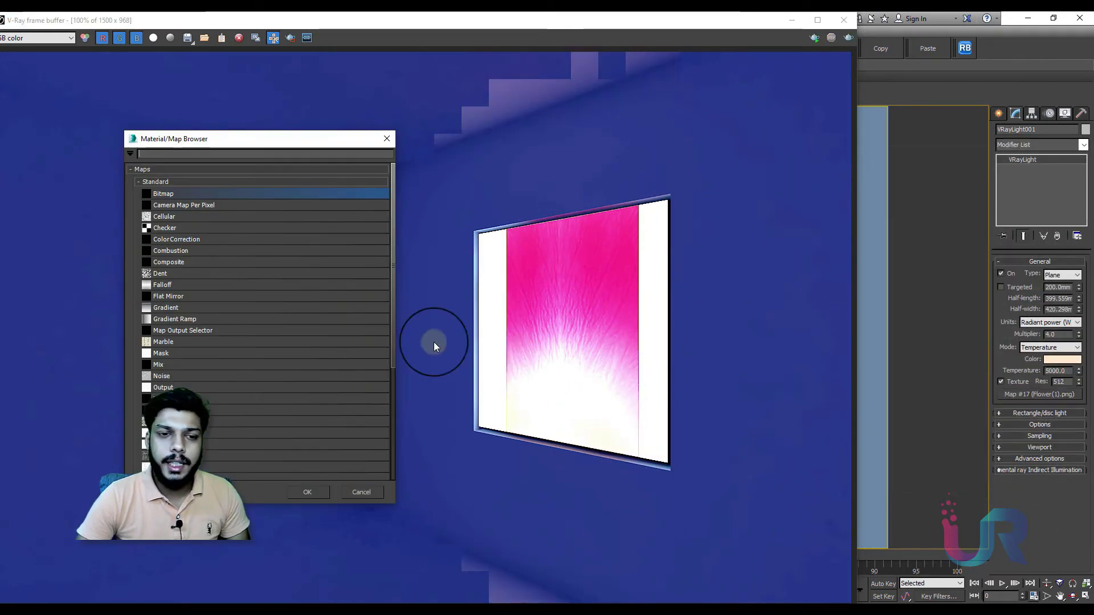
double_click(166, 194)
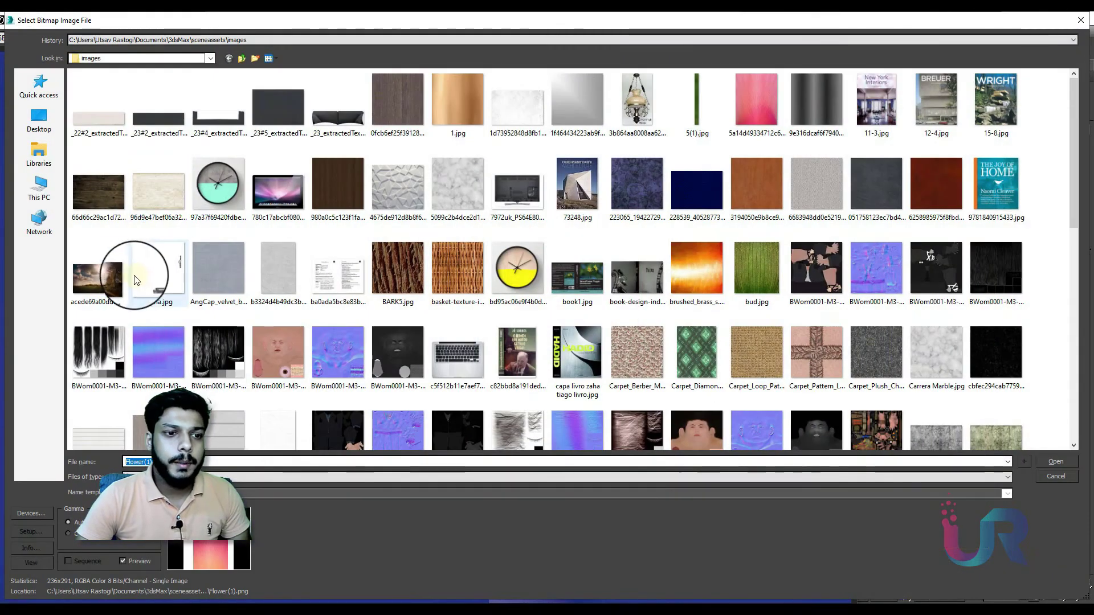
double_click(114, 274)
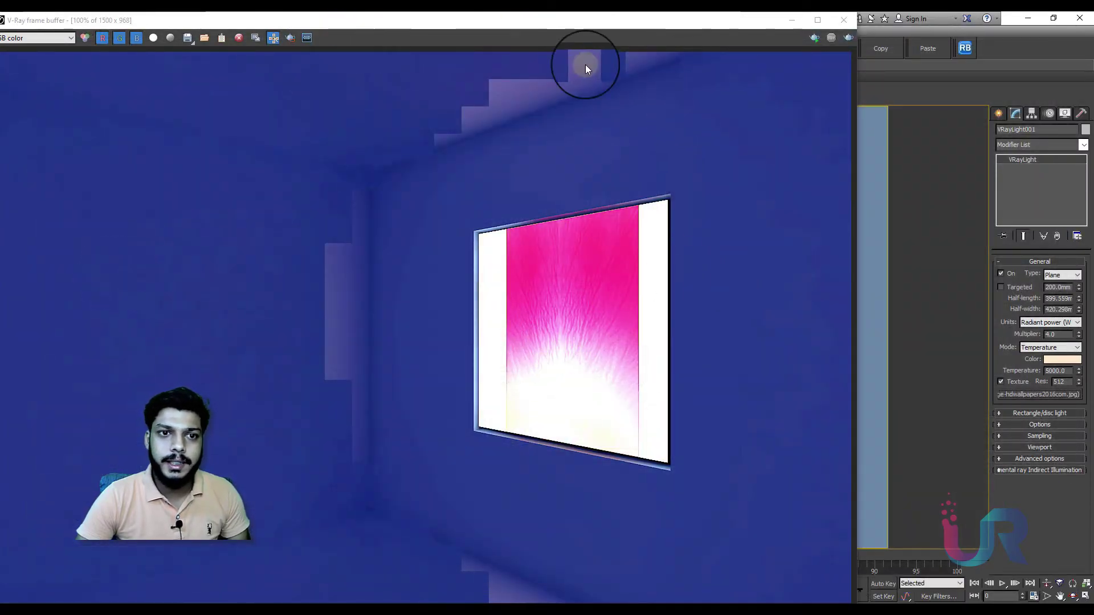
click(850, 41)
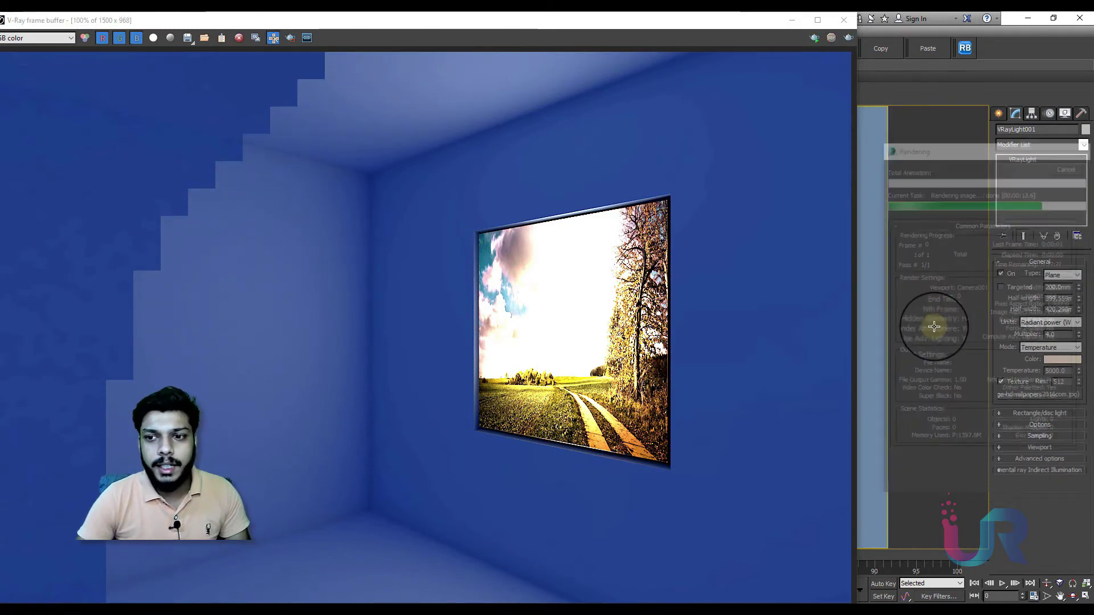
Set the window light's multiplier to 1.0 and render the camera view again
double_click(1056, 334)
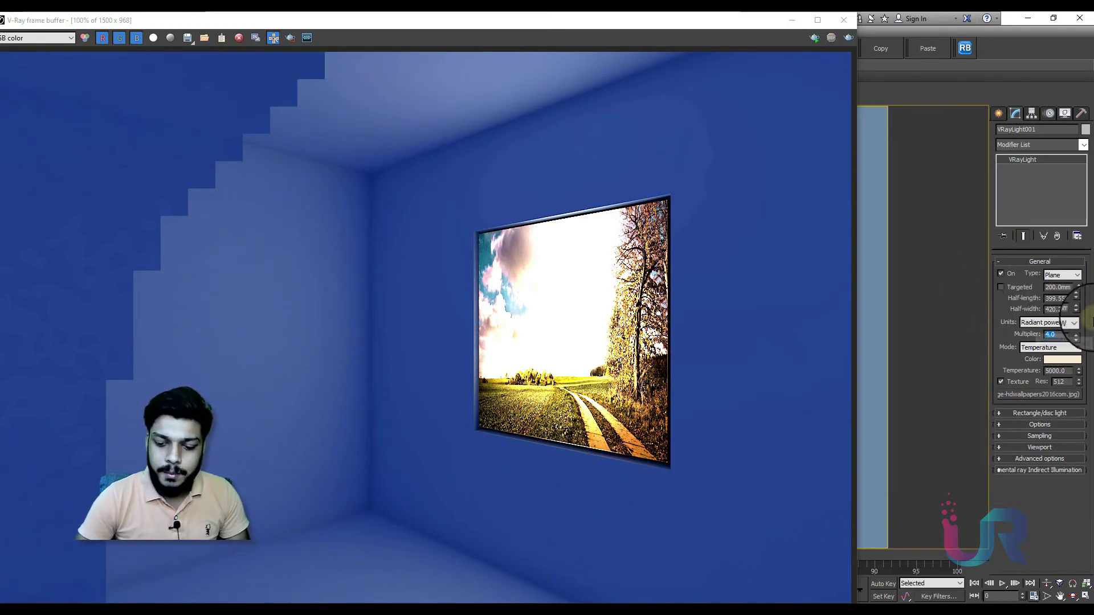
click(826, 46)
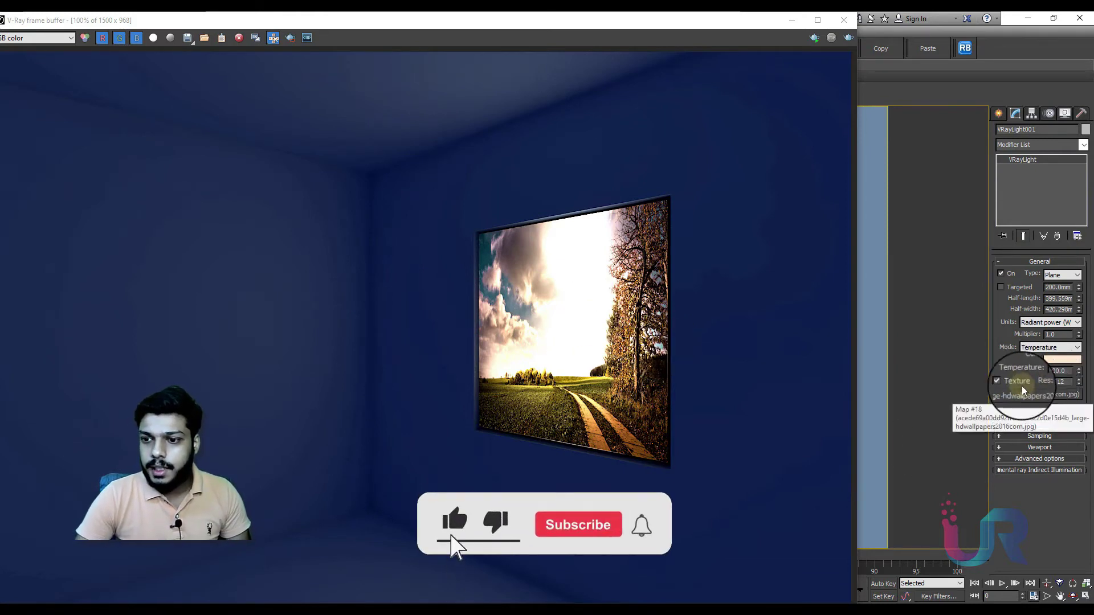
Turn off the window light's texture and reveal its Options settings
click(1000, 381)
click(1038, 424)
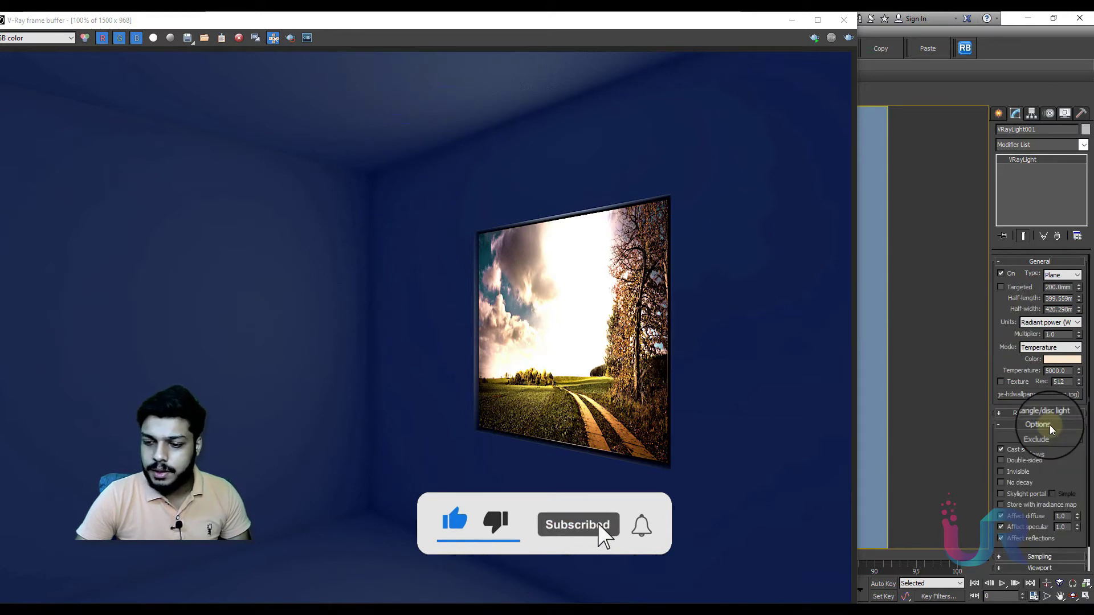
drag(1007, 292, 1005, 265)
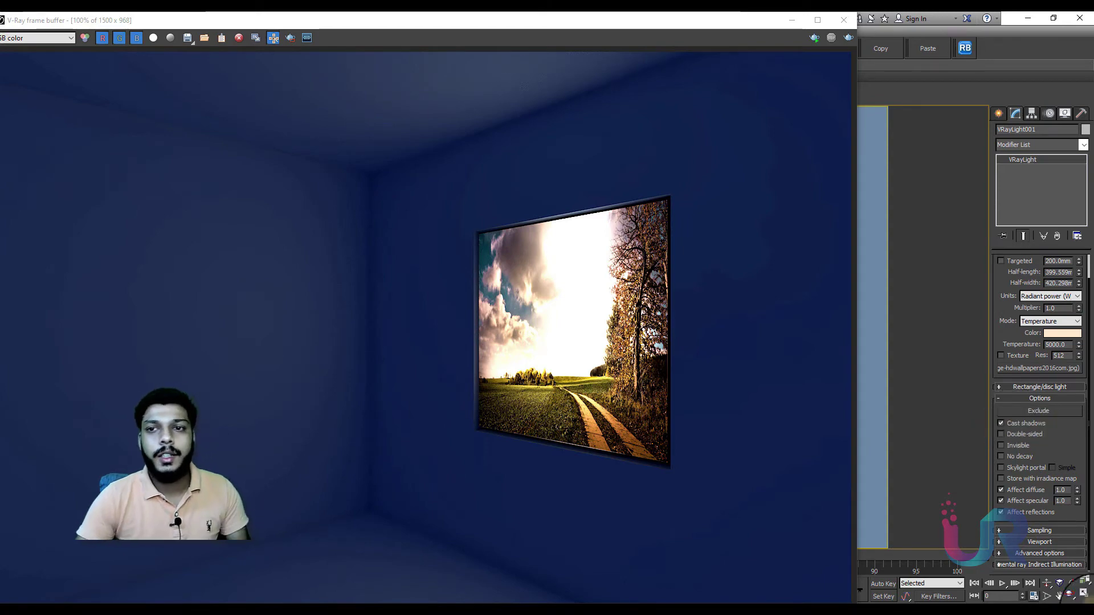
Create a cone in the Top view inside the room by the window, with radii about 146 and 283 mm and height about 158 mm
drag(684, 21, 319, 54)
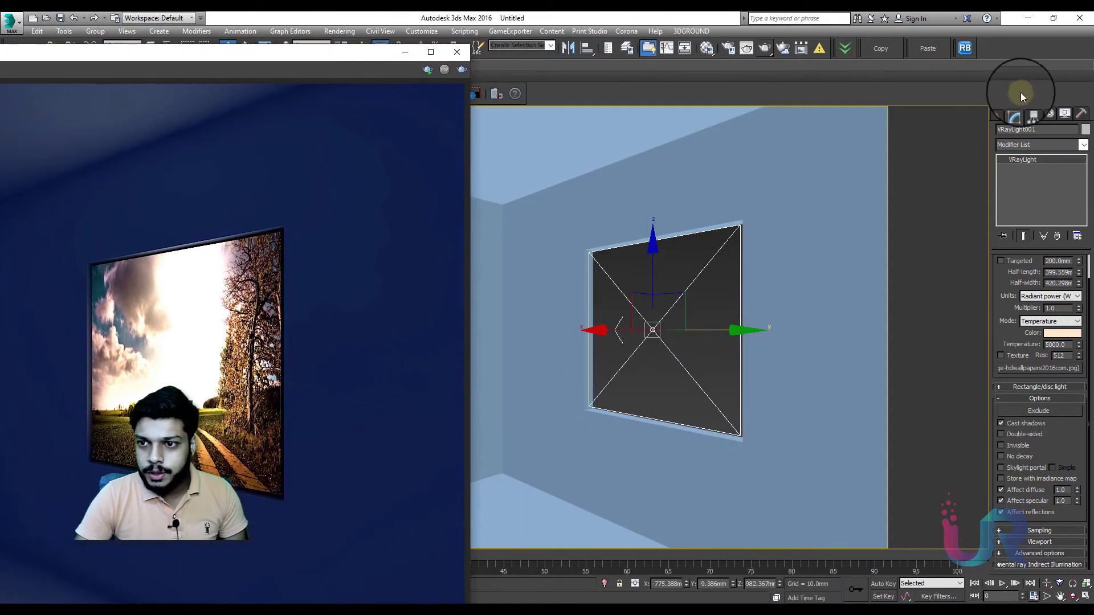
click(998, 113)
click(1015, 131)
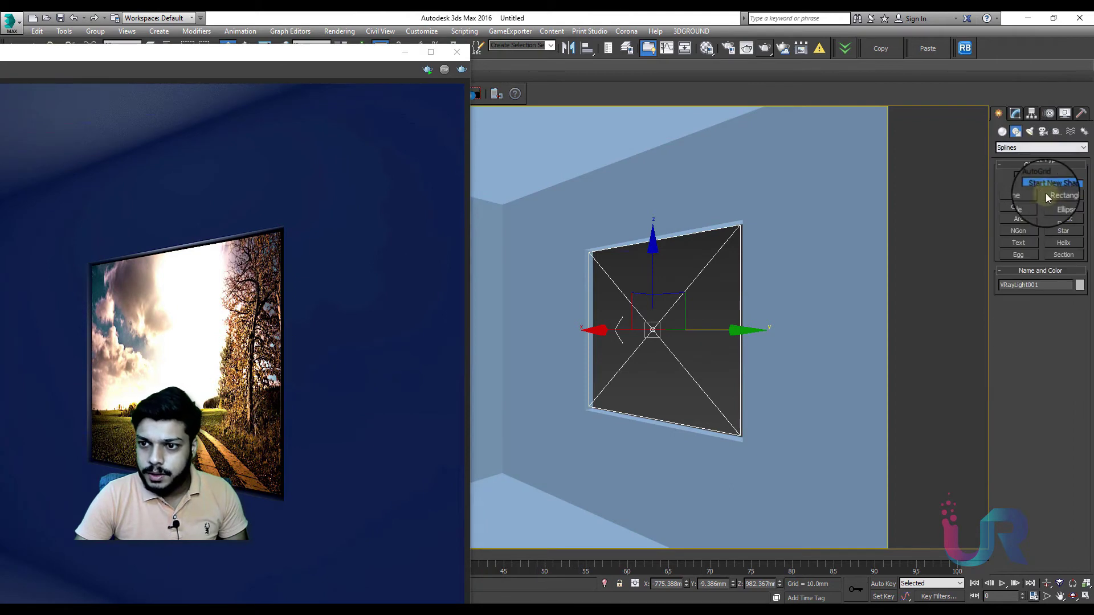
click(1019, 207)
click(1002, 131)
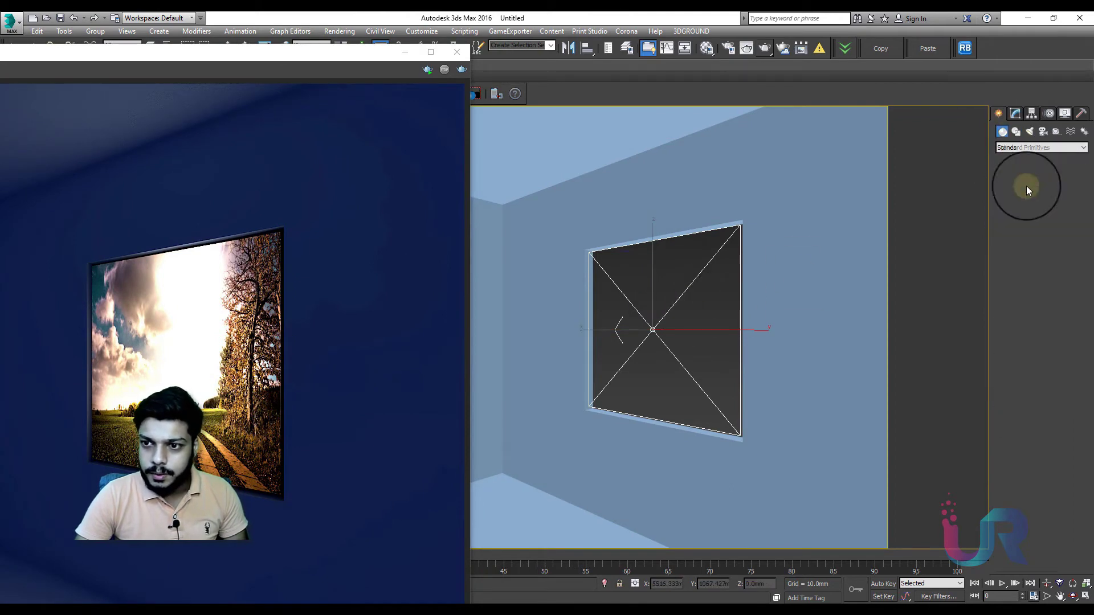
click(1051, 186)
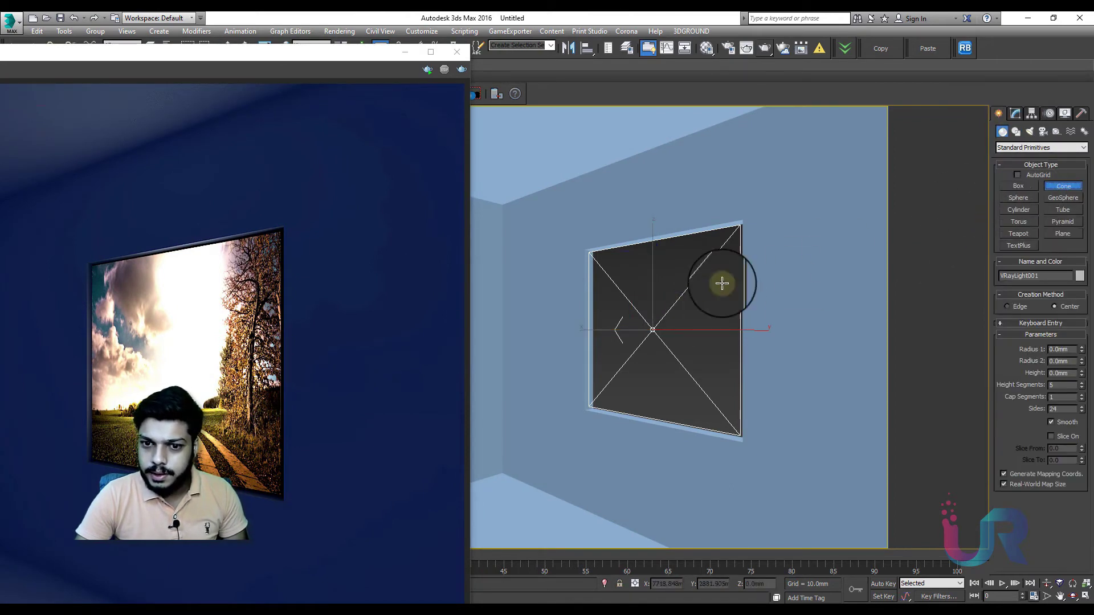
key(t)
key(z)
key(F3)
middle_drag(691, 291, 805, 301)
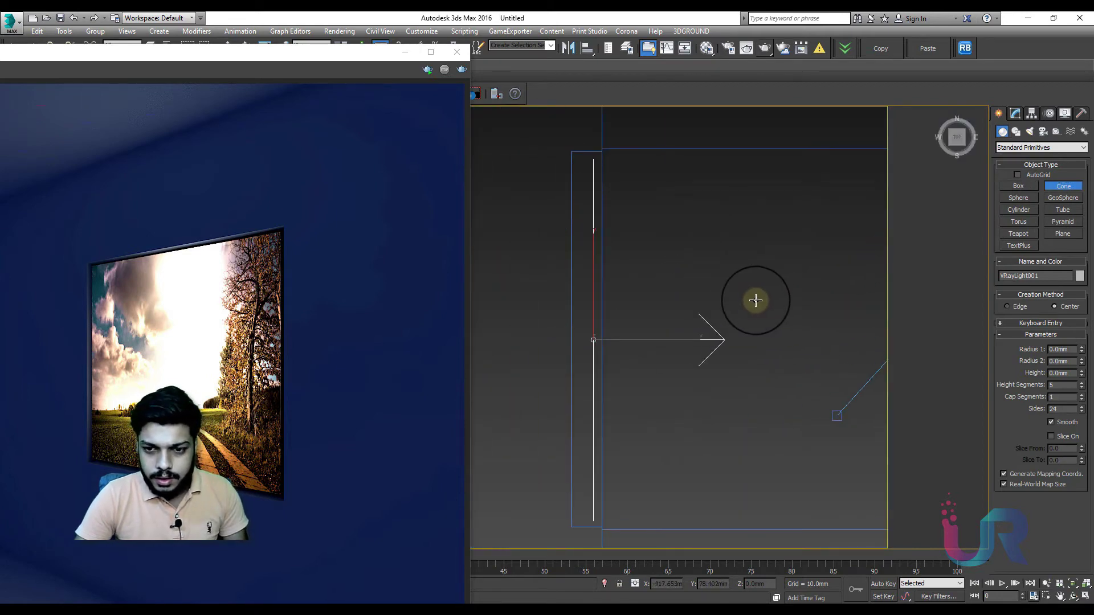
mouse_move(756, 300)
mouse_down()
mouse_move(800, 378)
mouse_move(784, 362)
mouse_up()
click(783, 361)
click(742, 285)
click(732, 225)
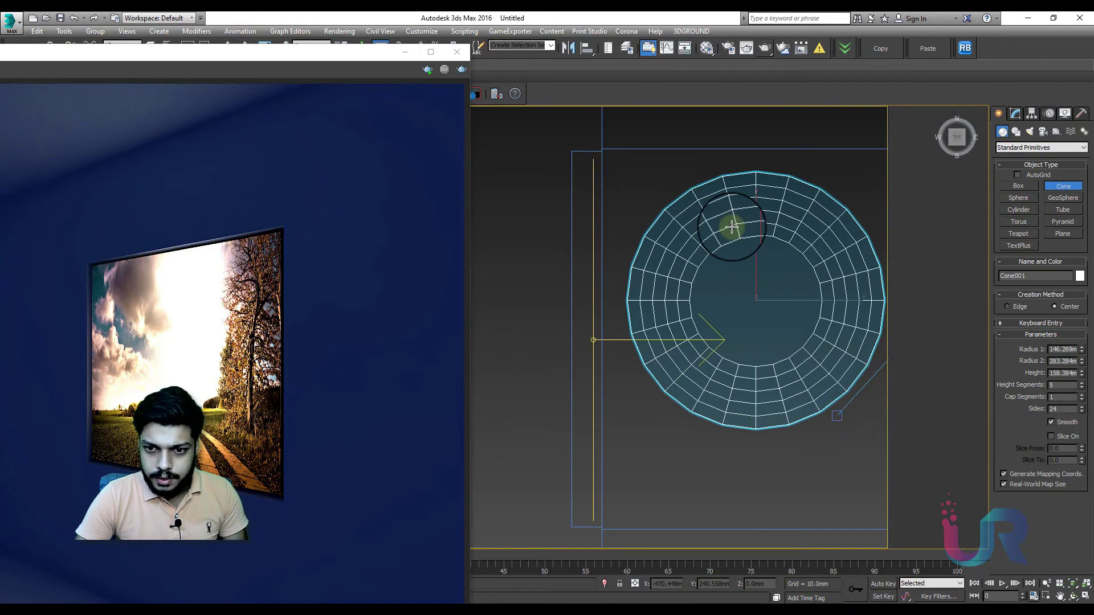
middle_drag(789, 328, 748, 304)
right_click(749, 300)
Scale the cone down uniformly to about 52%, then stretch it taller in the Front view
scroll(741, 291, down, 6)
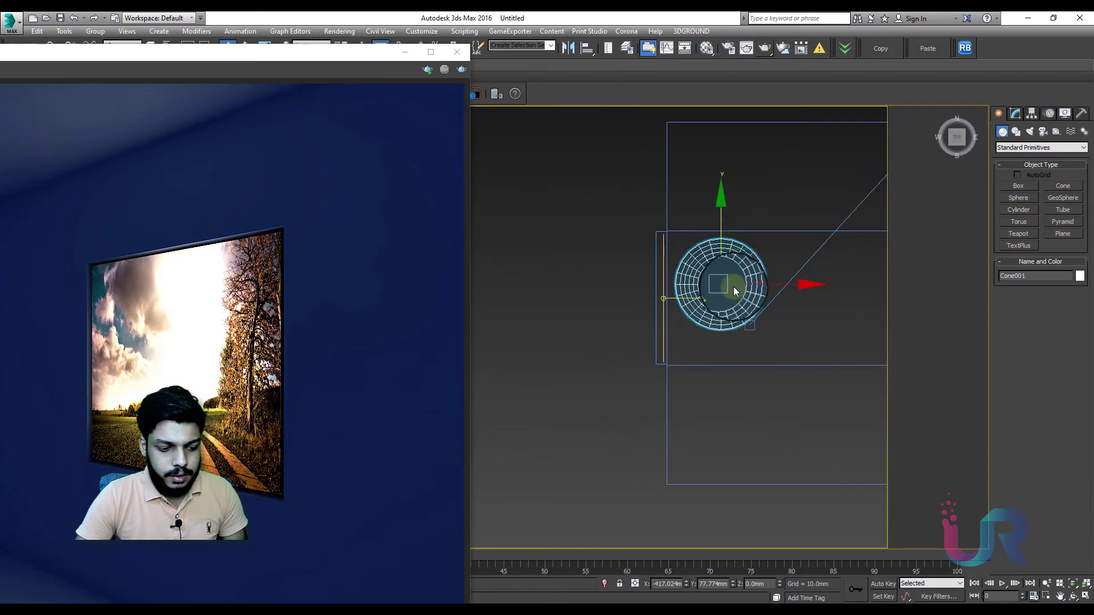
drag(743, 301, 746, 323)
key(f)
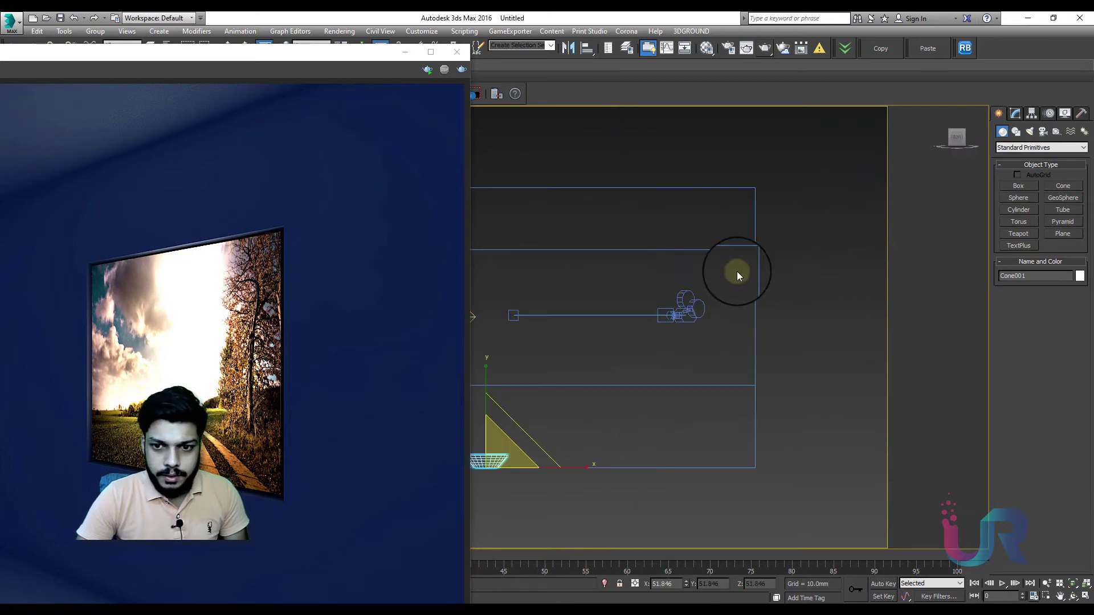
scroll(777, 319, down, 5)
scroll(709, 373, up, 7)
drag(660, 381, 661, 293)
Move the cone up from the floor to window height in the Front view, then deselect it
key(w)
drag(652, 364, 662, 299)
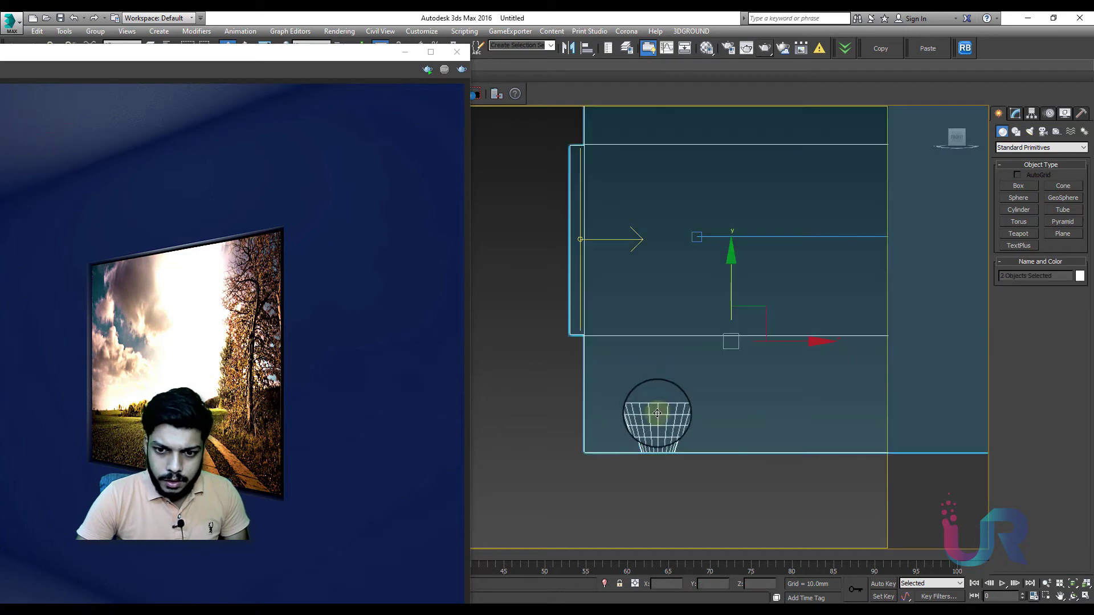
click(656, 413)
drag(660, 350, 721, 281)
click(688, 209)
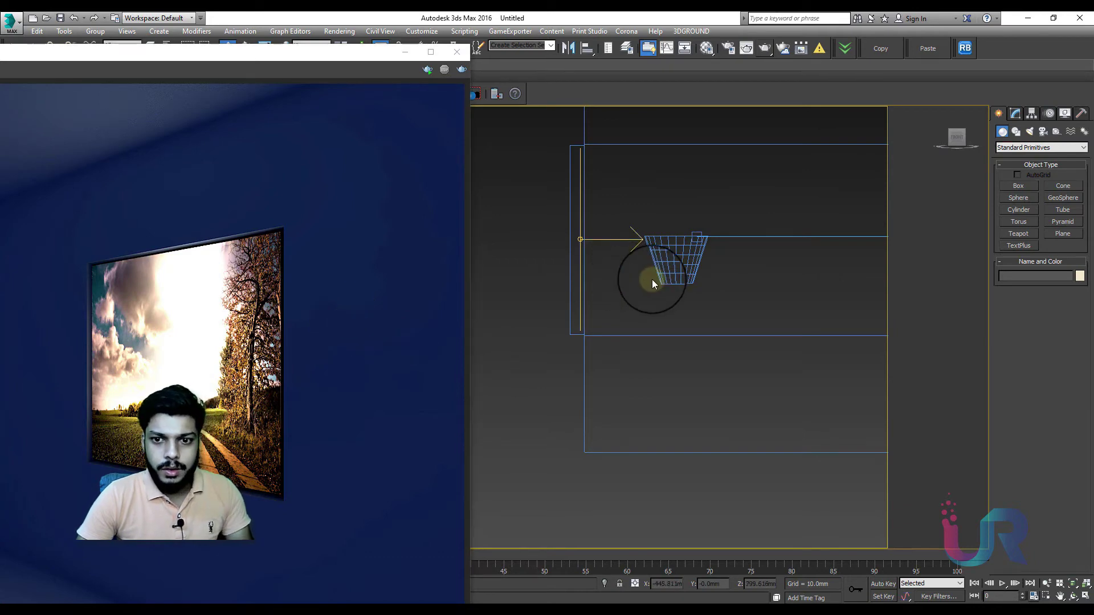
Return to the shaded camera view, render the cone in front of the window light, and inspect the render enlarged
key(p)
key(F3)
click(607, 319)
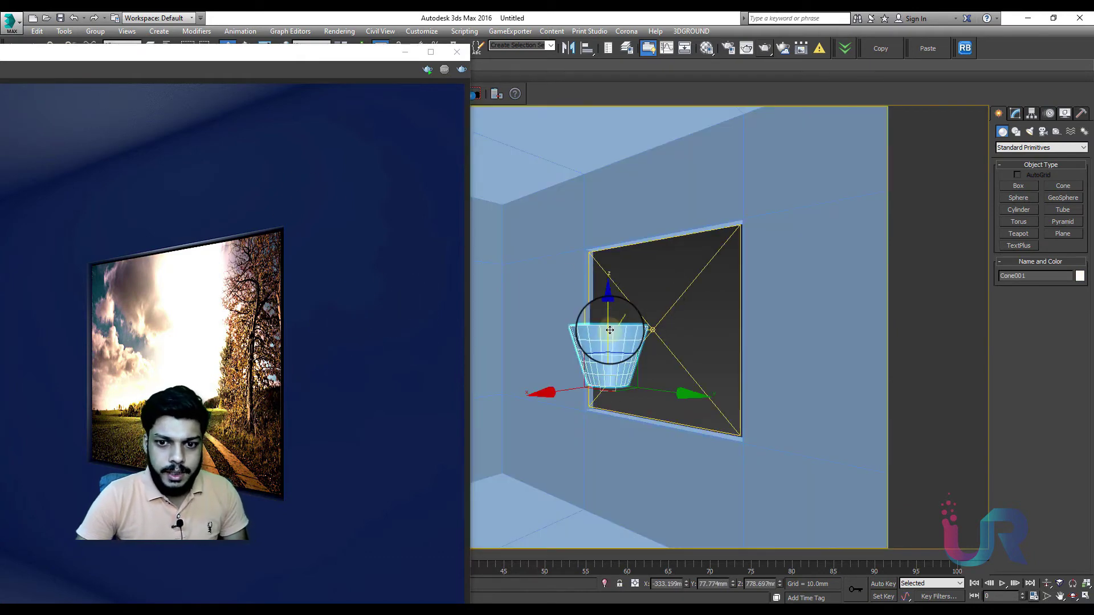
drag(255, 53, 563, 53)
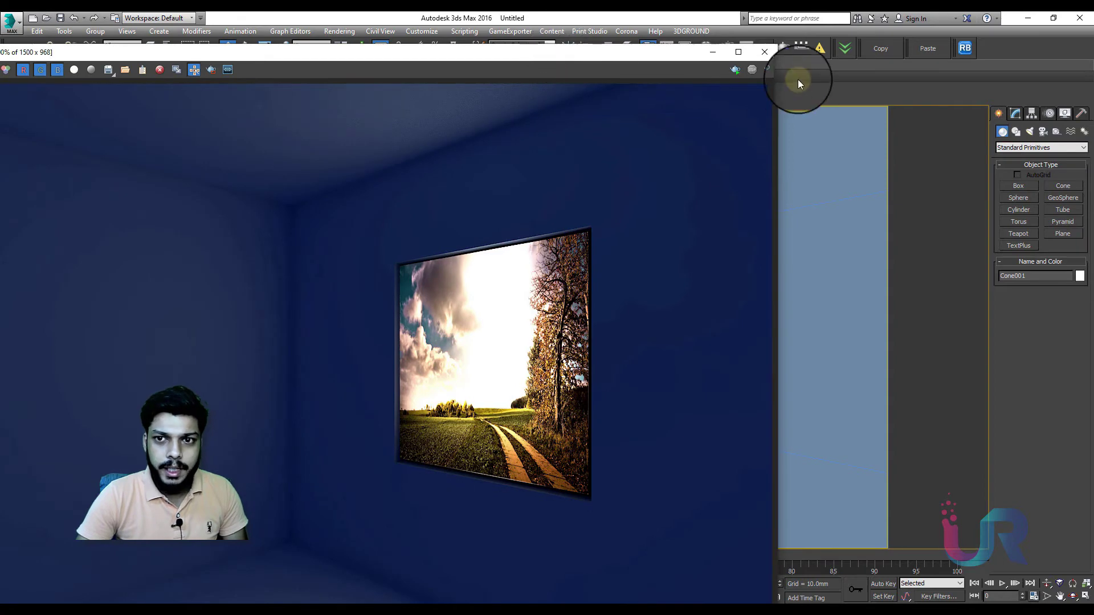
click(769, 70)
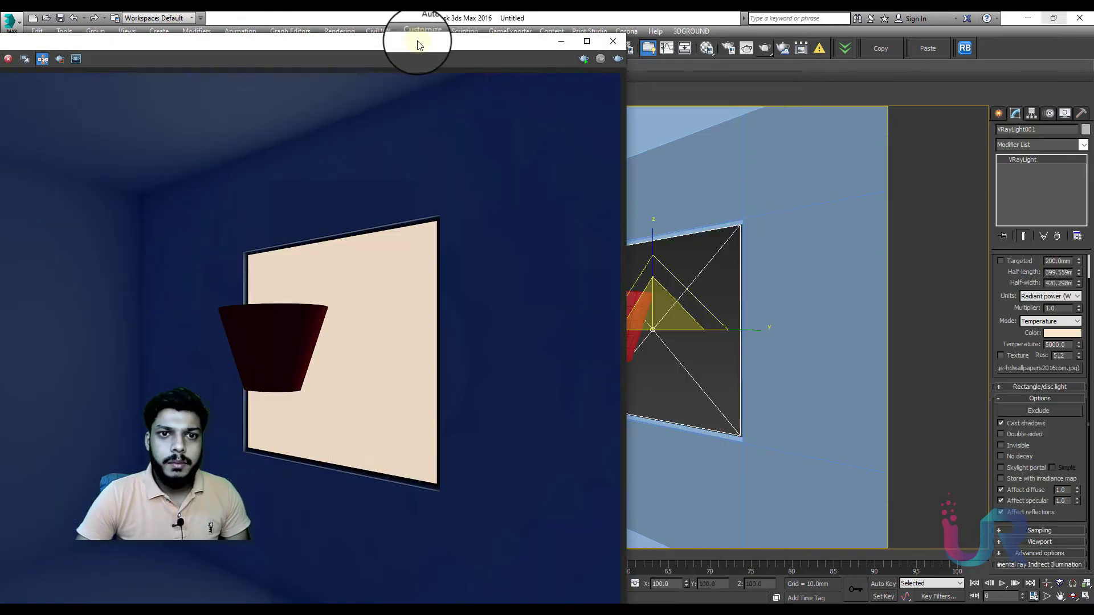
drag(417, 41, 587, 12)
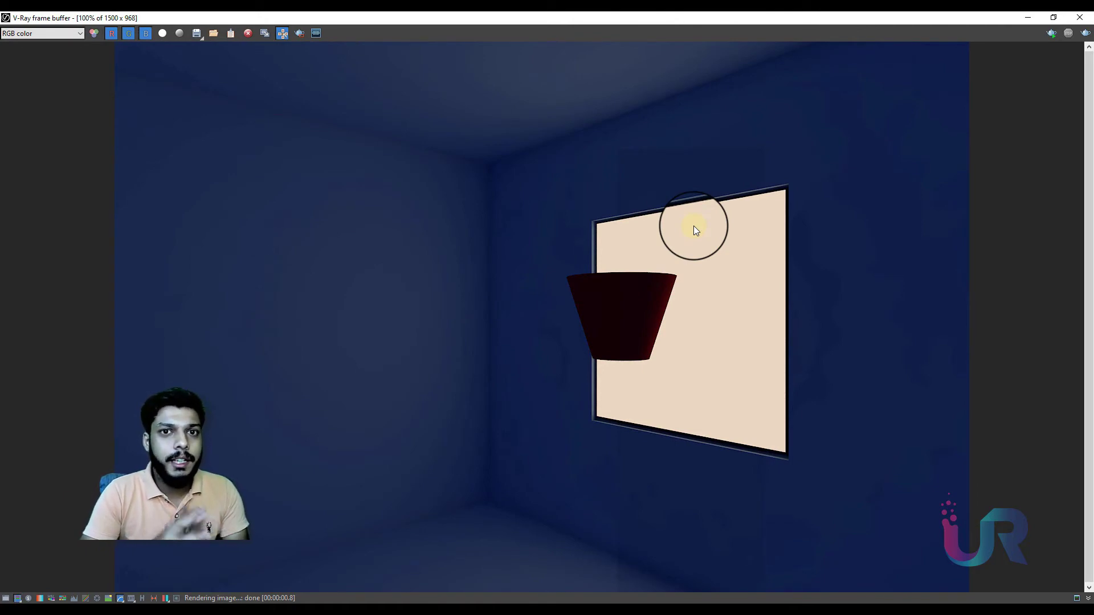
click(1053, 17)
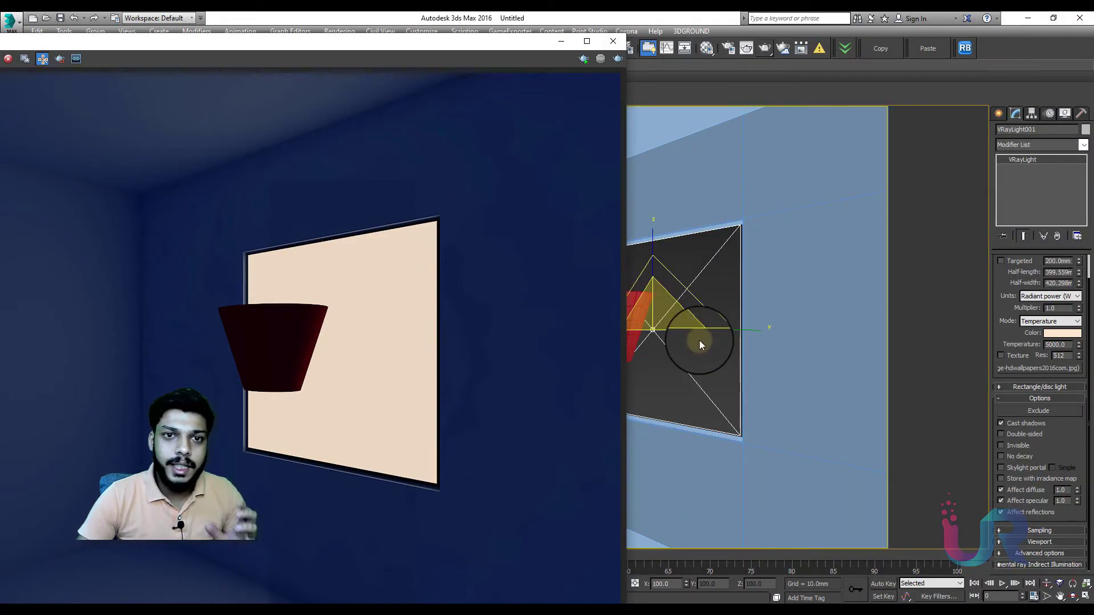
Select the window light and turn off its Invisible option
click(762, 349)
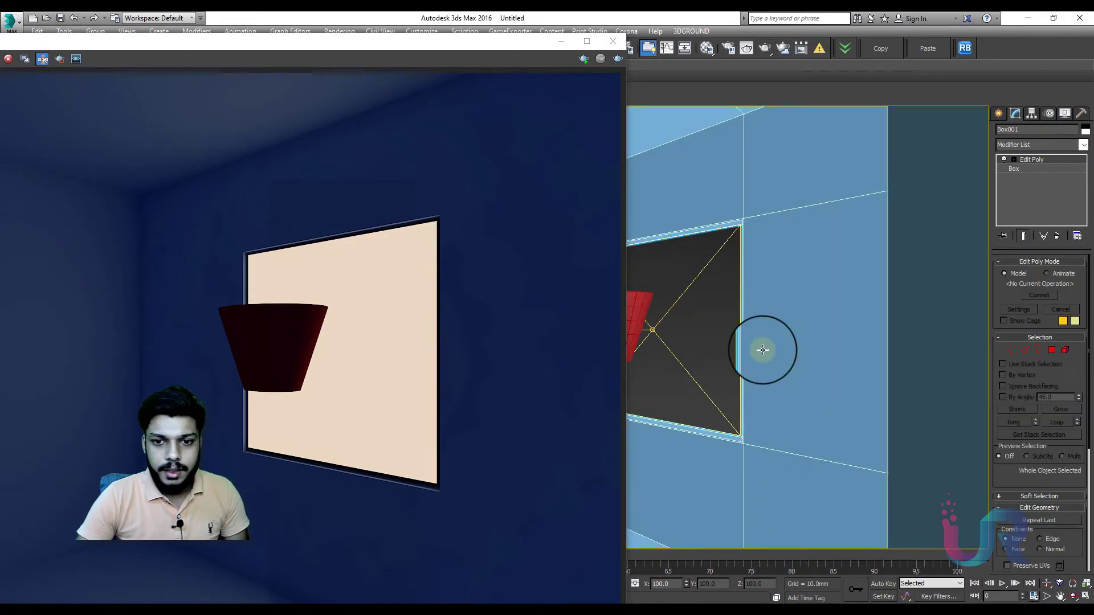
click(687, 283)
click(687, 283)
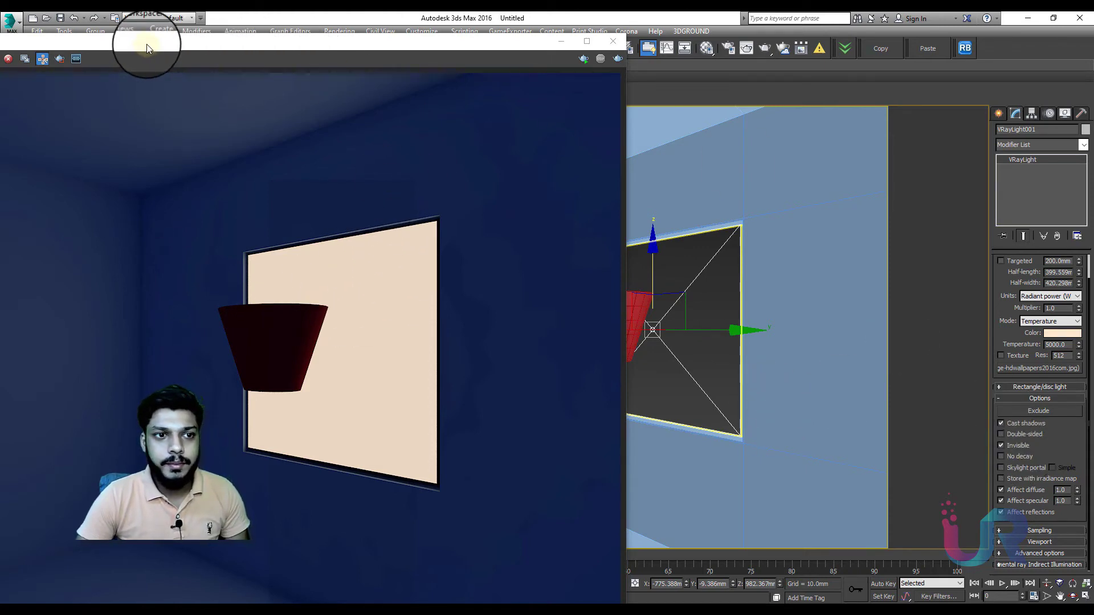
drag(145, 43, 200, 28)
click(1011, 448)
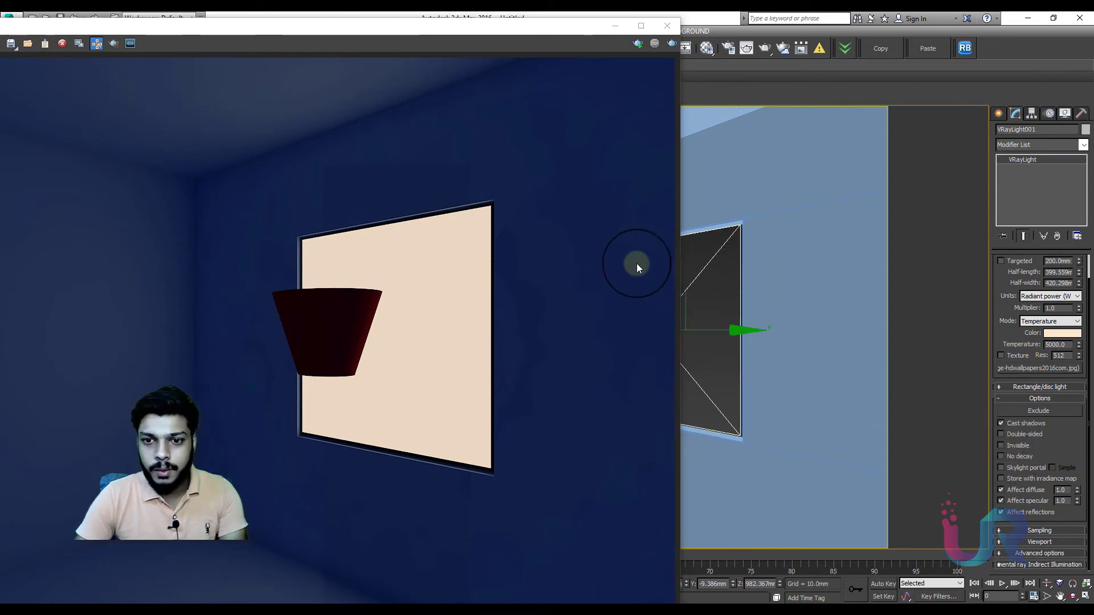
Delete the cone in front of the window and render the camera view
drag(566, 32, 463, 34)
click(612, 302)
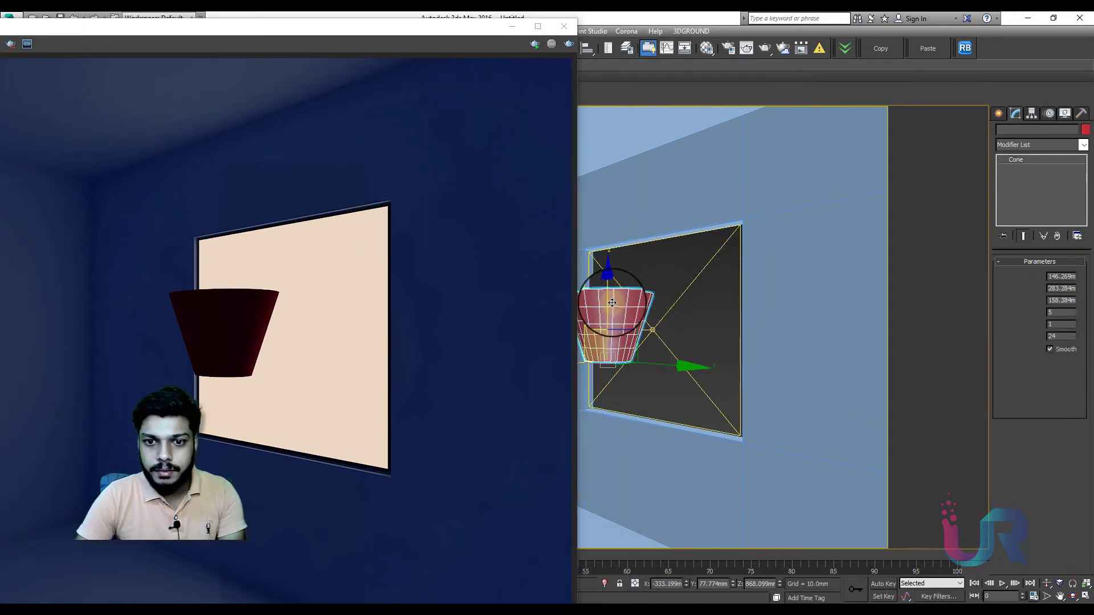
key(Delete)
drag(372, 32, 534, 25)
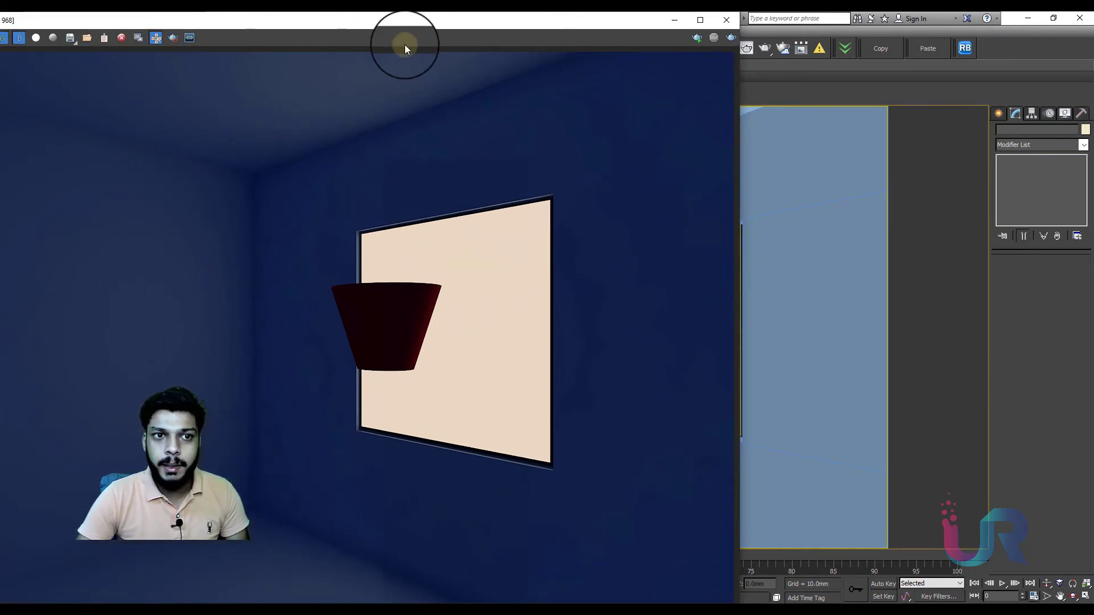
click(731, 38)
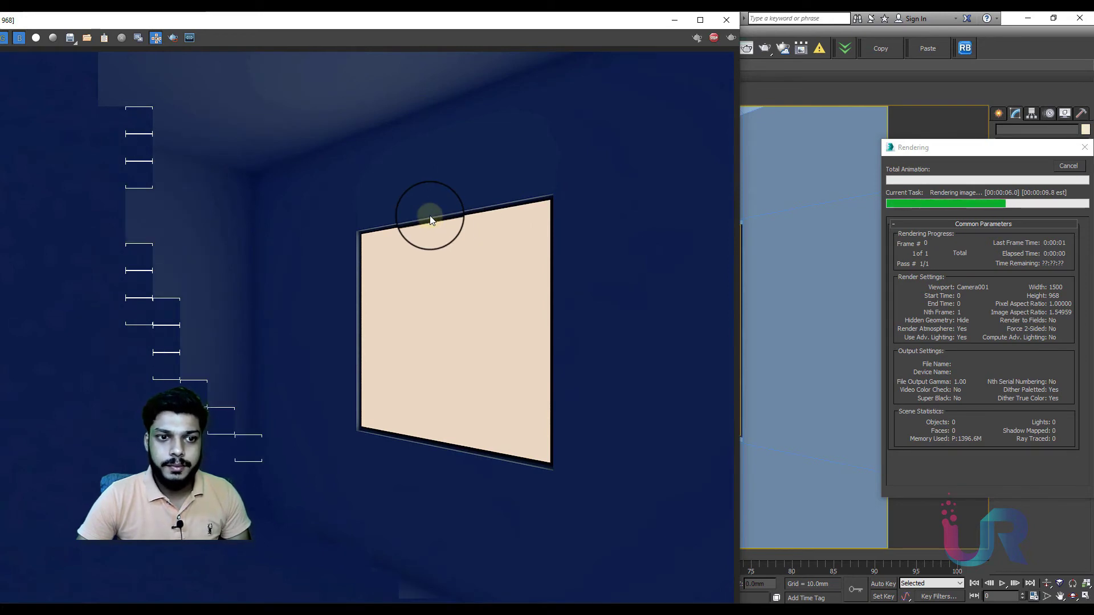
Define a tall render region over the window's right part in the frame buffer, then move the frame buffer aside
click(173, 37)
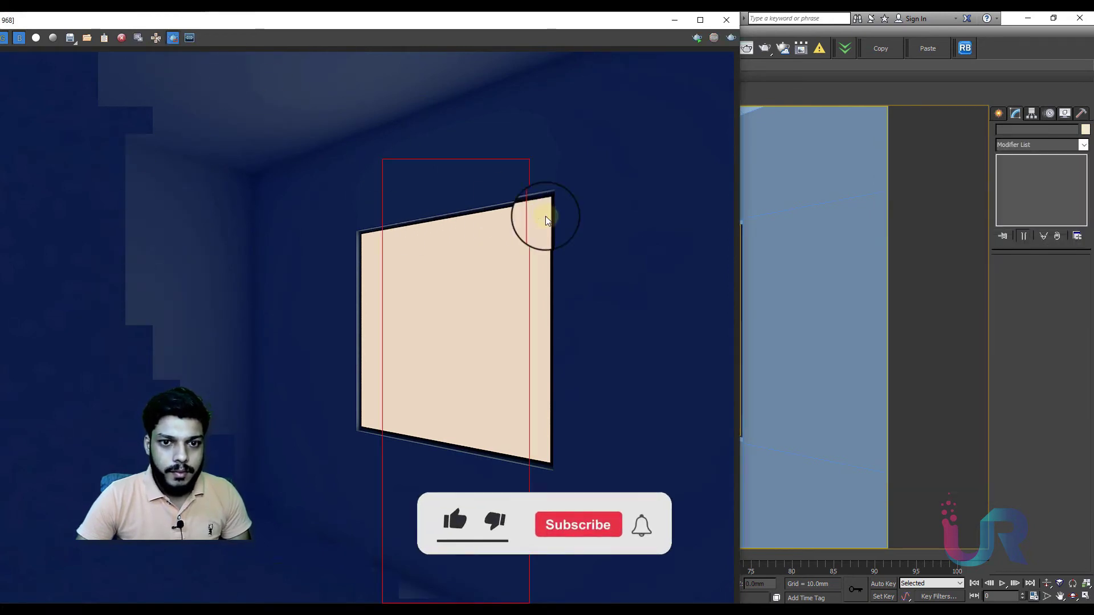
drag(443, 128, 621, 585)
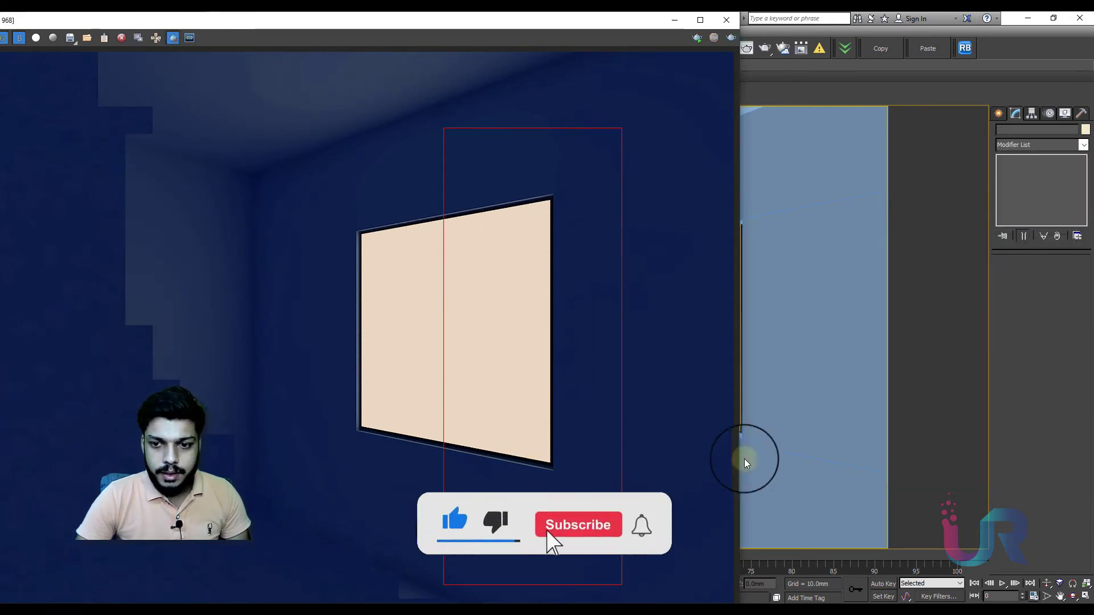
click(815, 389)
drag(616, 20, 510, 20)
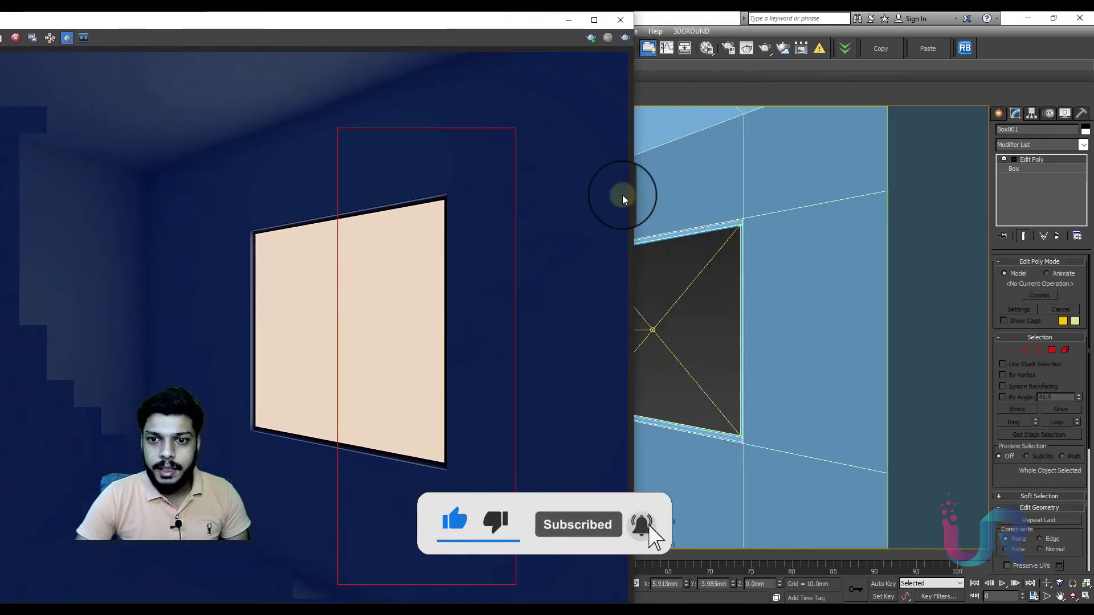
Select the window light, turn on its Invisible option, render the region, and switch region rendering off
click(683, 287)
scroll(1050, 408, down, 5)
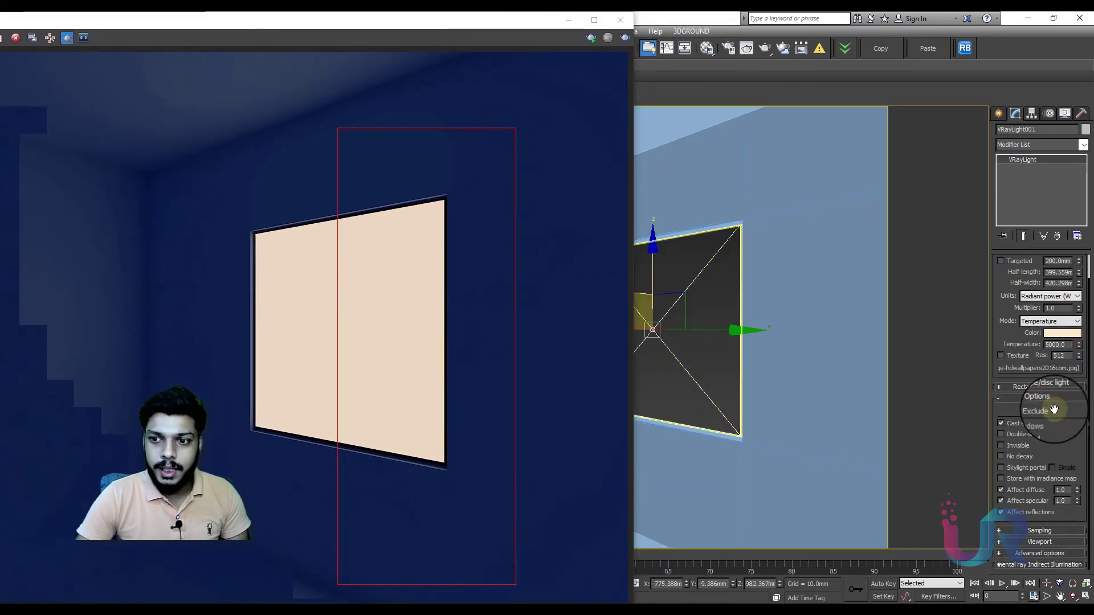
click(1003, 444)
click(623, 38)
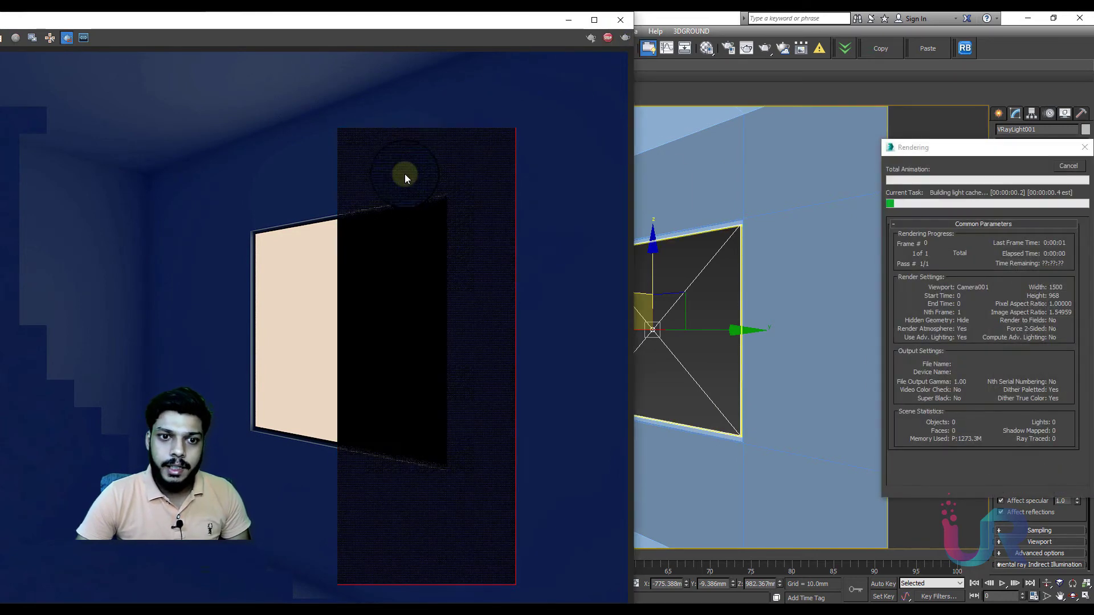
click(67, 38)
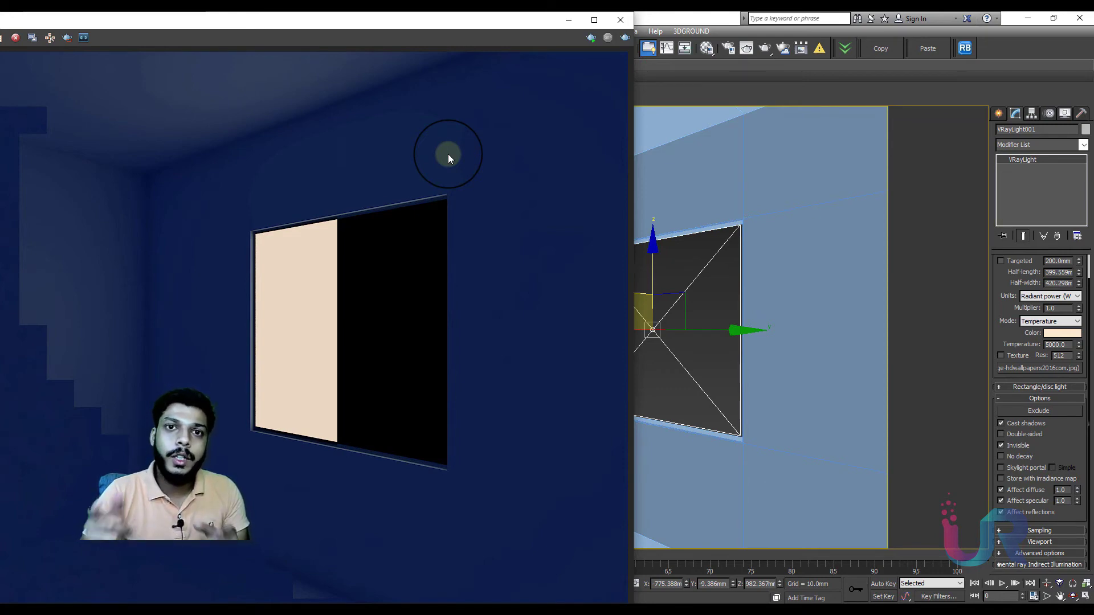
Turn on the window light's Skylight portal option and render the full camera view
click(1014, 469)
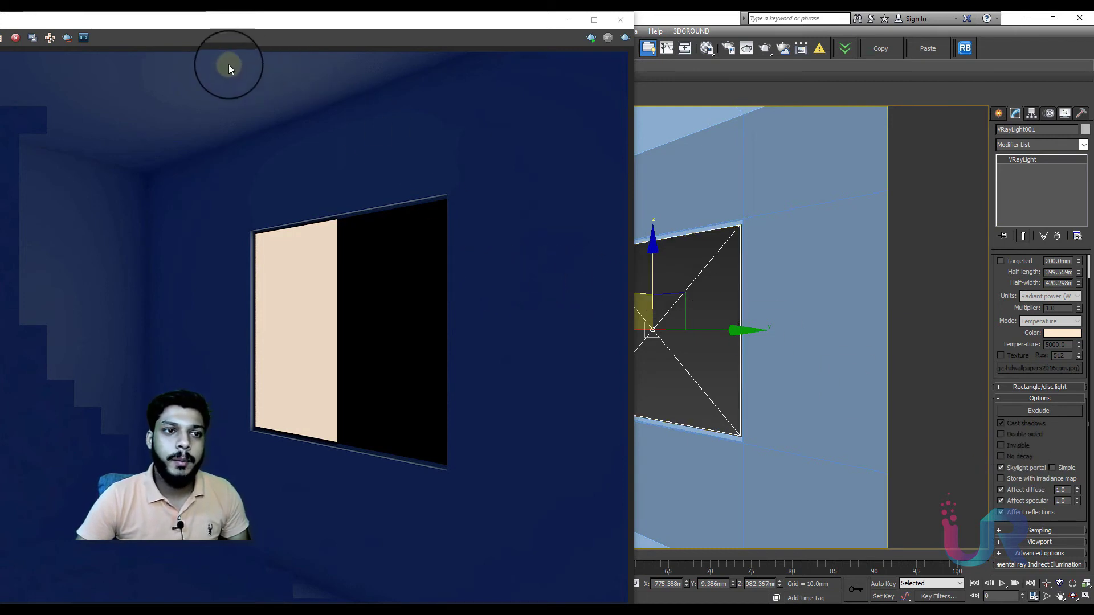
drag(172, 22, 353, 21)
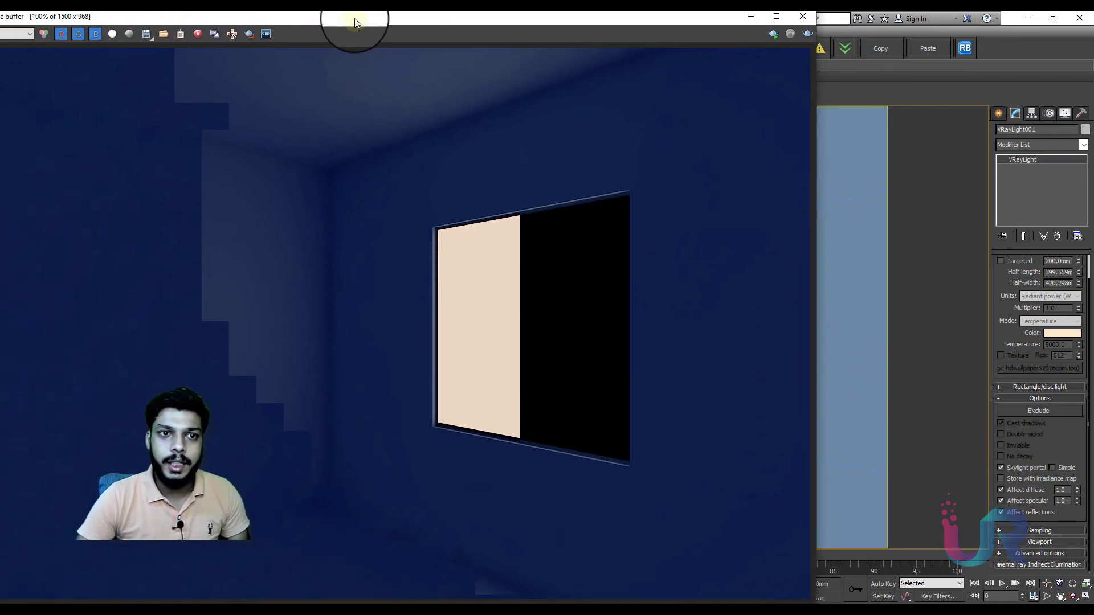
click(256, 44)
click(255, 41)
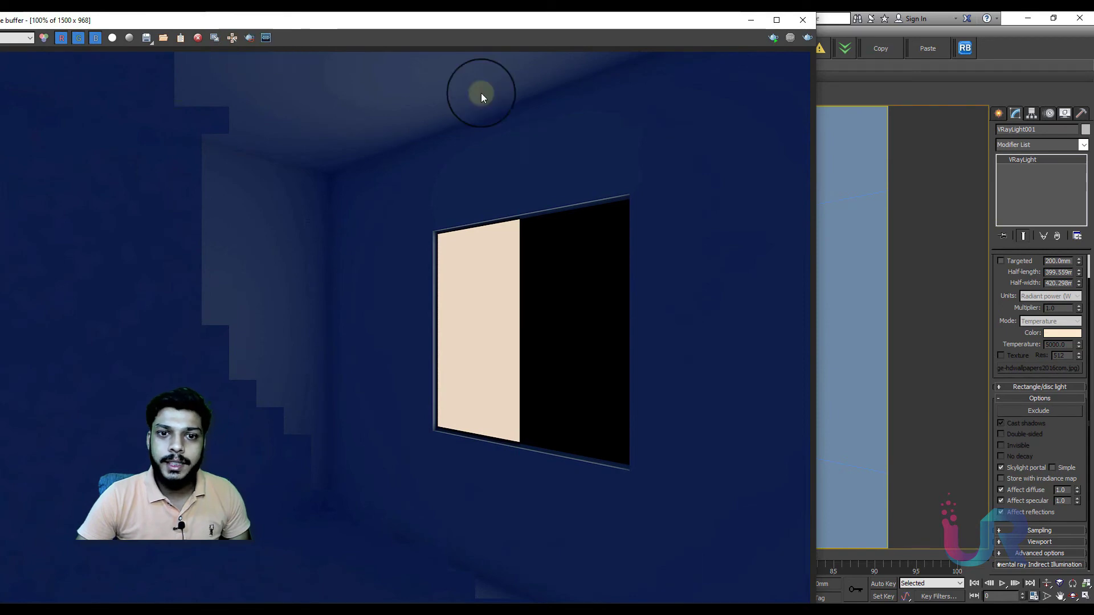
click(805, 36)
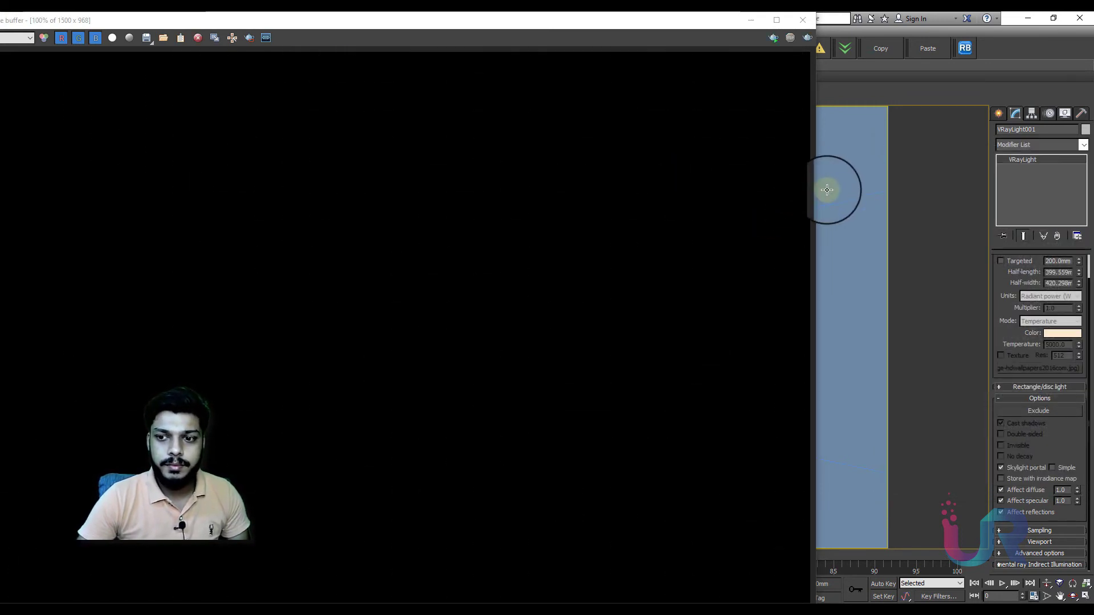
Turn off the window light's Skylight portal option and render the camera view again
drag(715, 24, 451, 54)
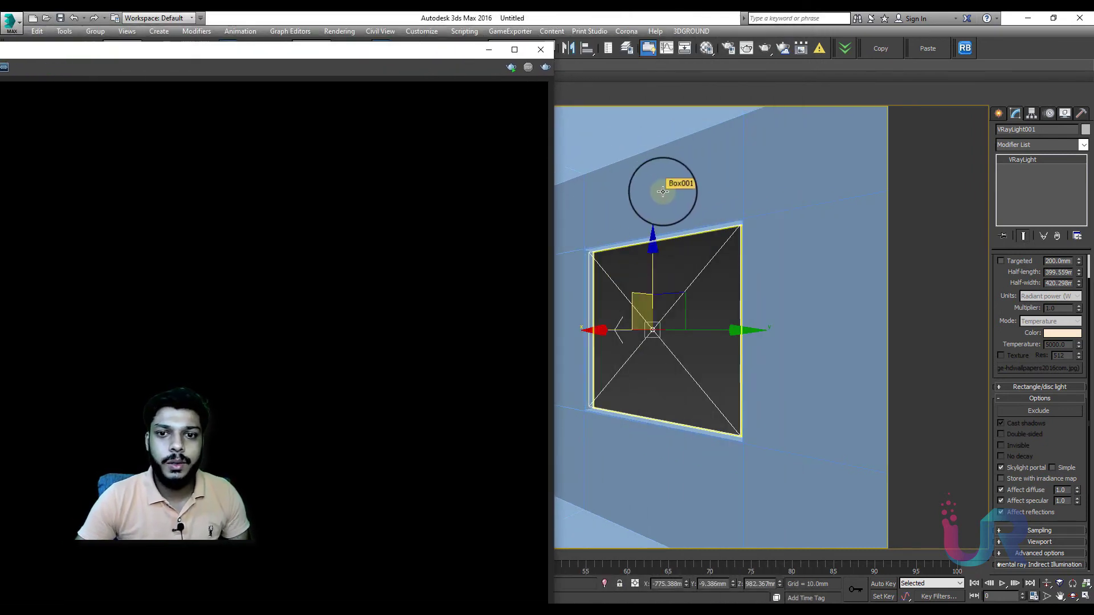
click(1026, 470)
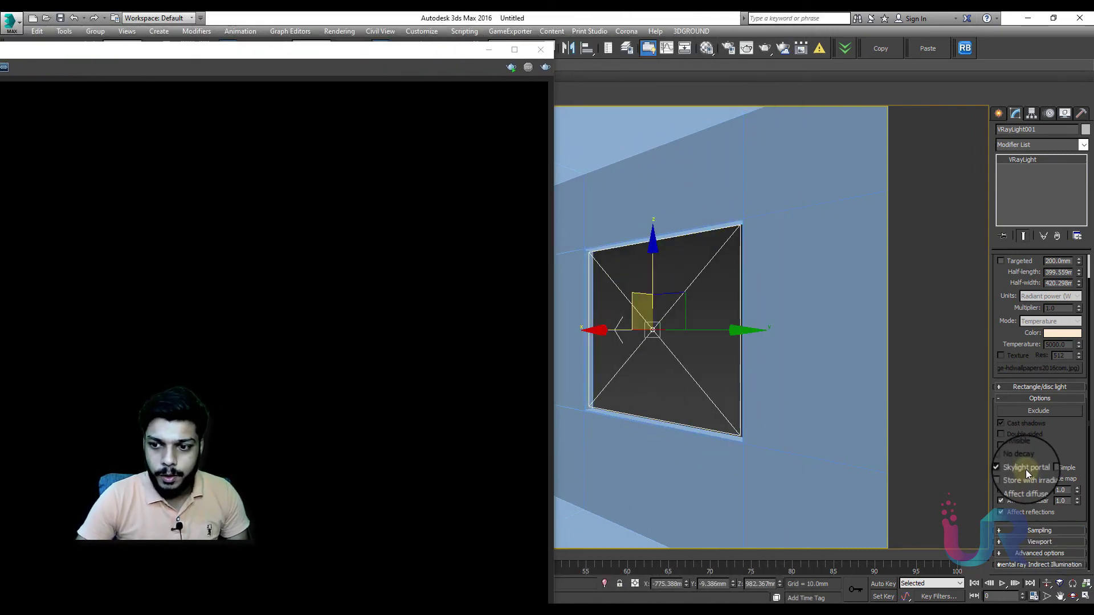
click(543, 67)
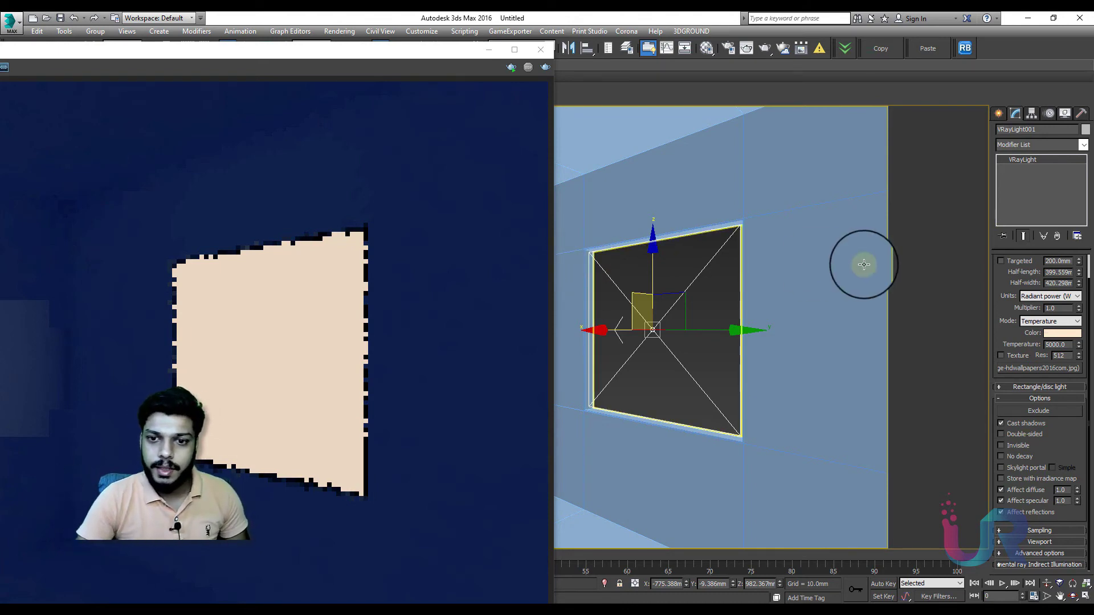
In the Top view, create a VRayLight of type Dome in the empty space beside the room
click(677, 255)
key(t)
middle_drag(677, 254, 640, 271)
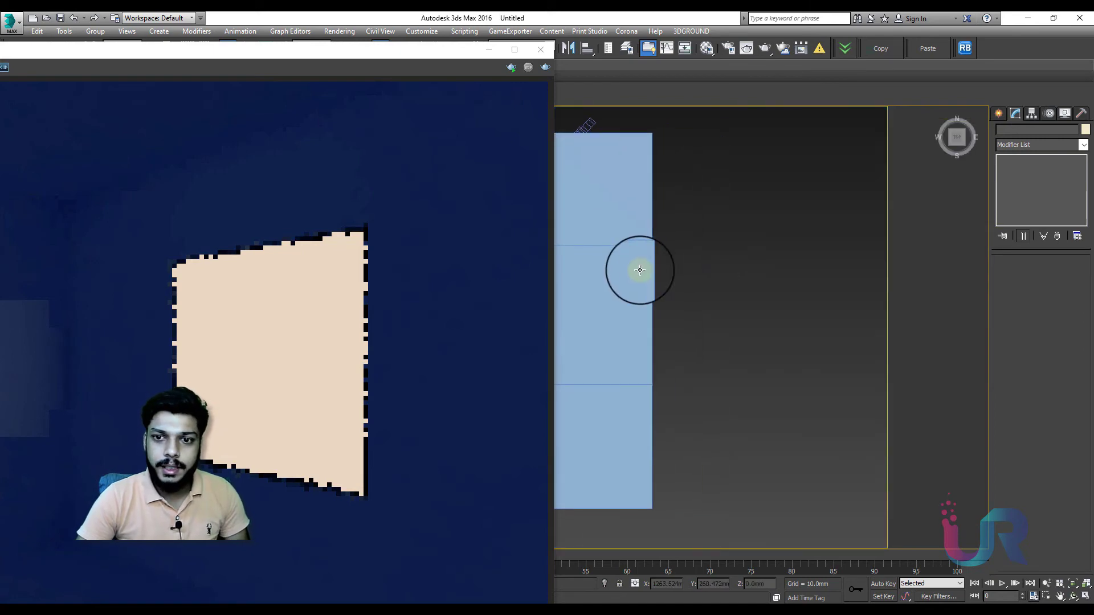
scroll(640, 271, down, 3)
click(998, 112)
click(1027, 133)
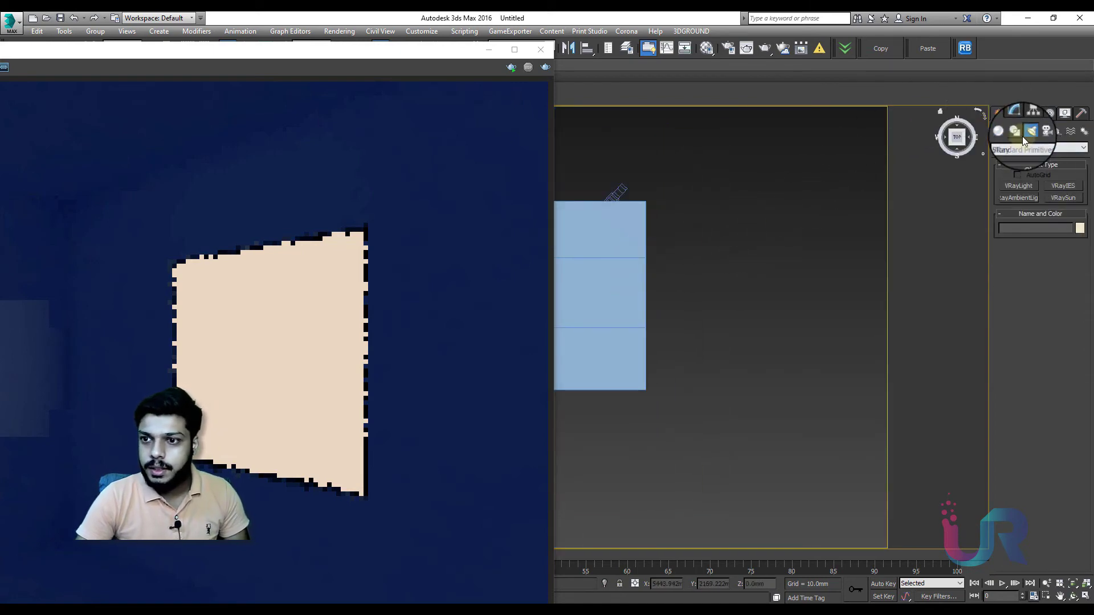
click(1015, 131)
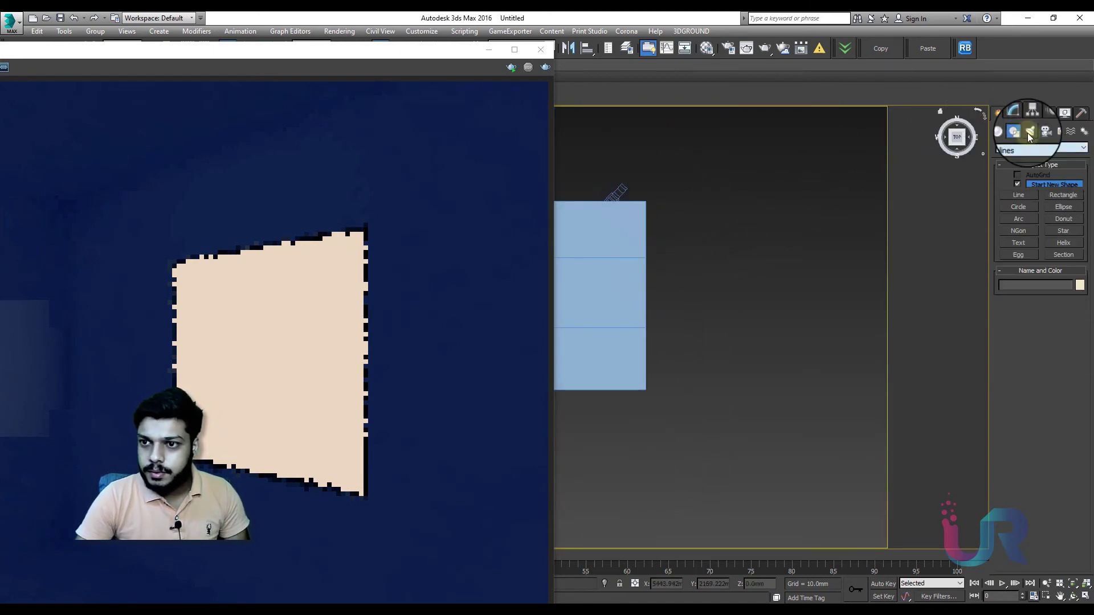
click(1029, 133)
click(1023, 146)
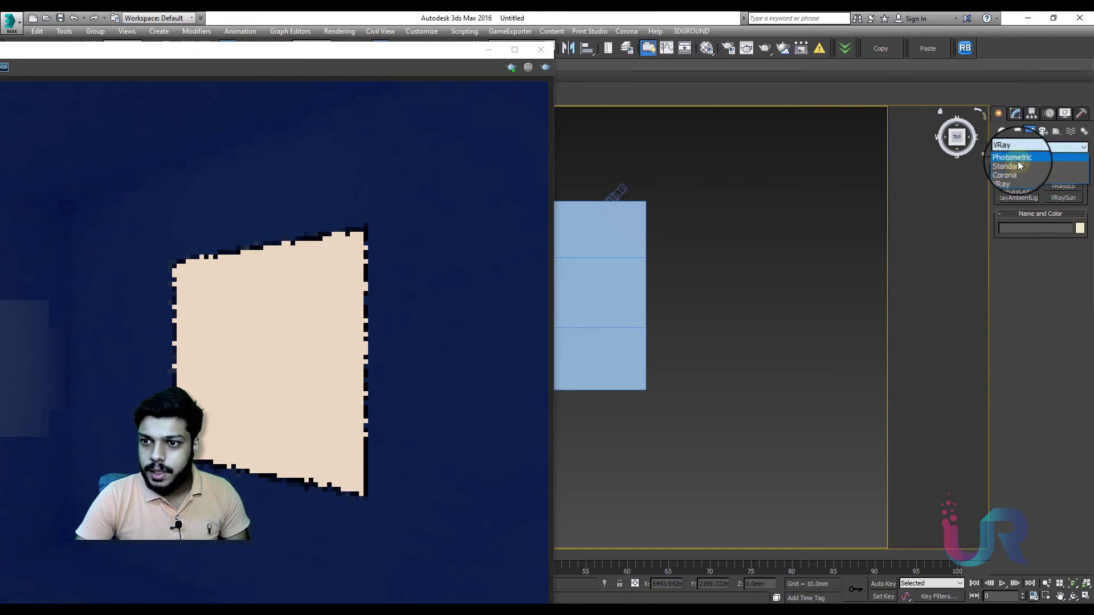
click(1003, 183)
click(1030, 187)
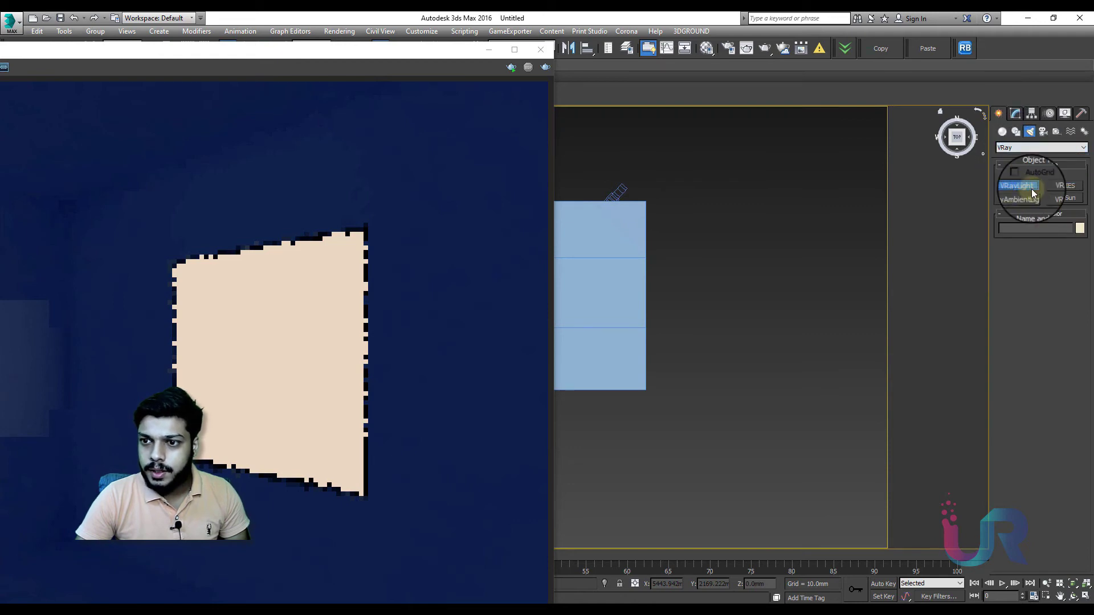
click(1063, 260)
click(1055, 276)
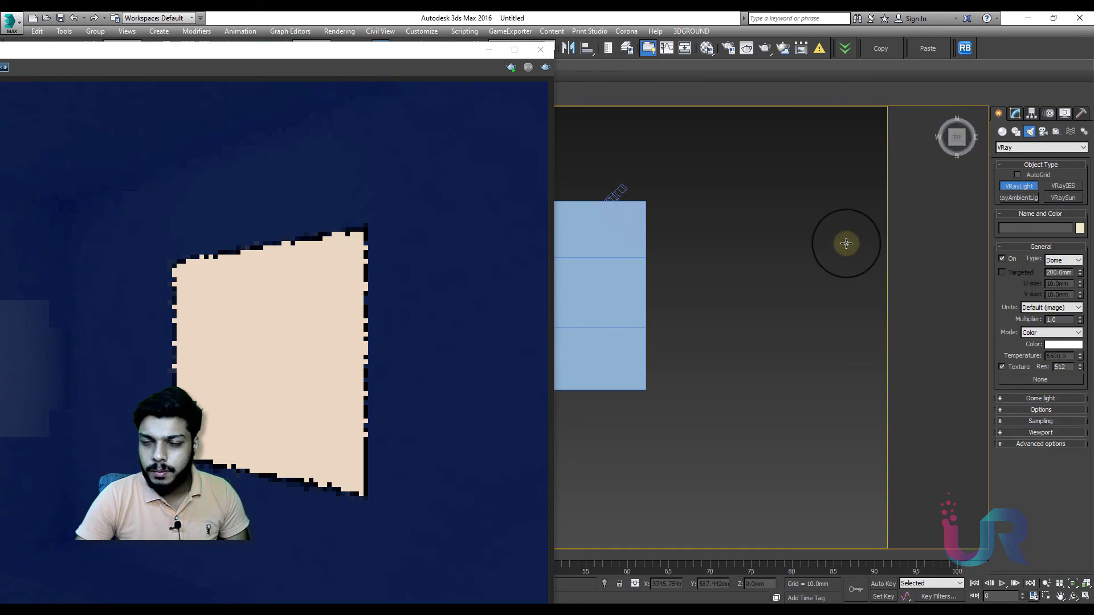
click(846, 243)
middle_drag(847, 293, 805, 290)
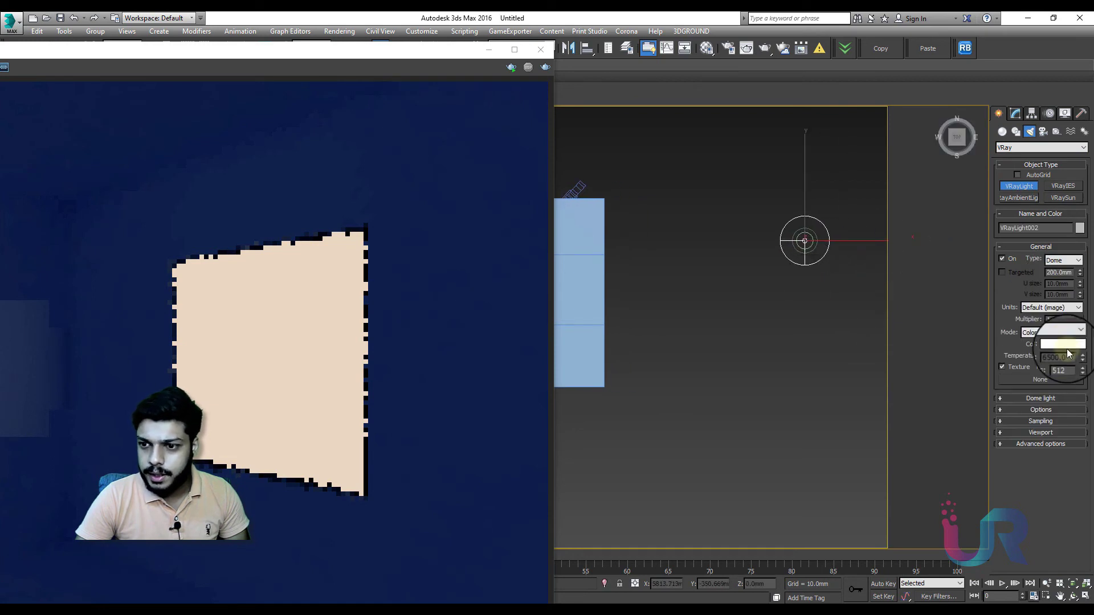
Set the new dome light's multiplier to 5.0 and its units to Radiant power (W)
double_click(1058, 319)
click(1053, 307)
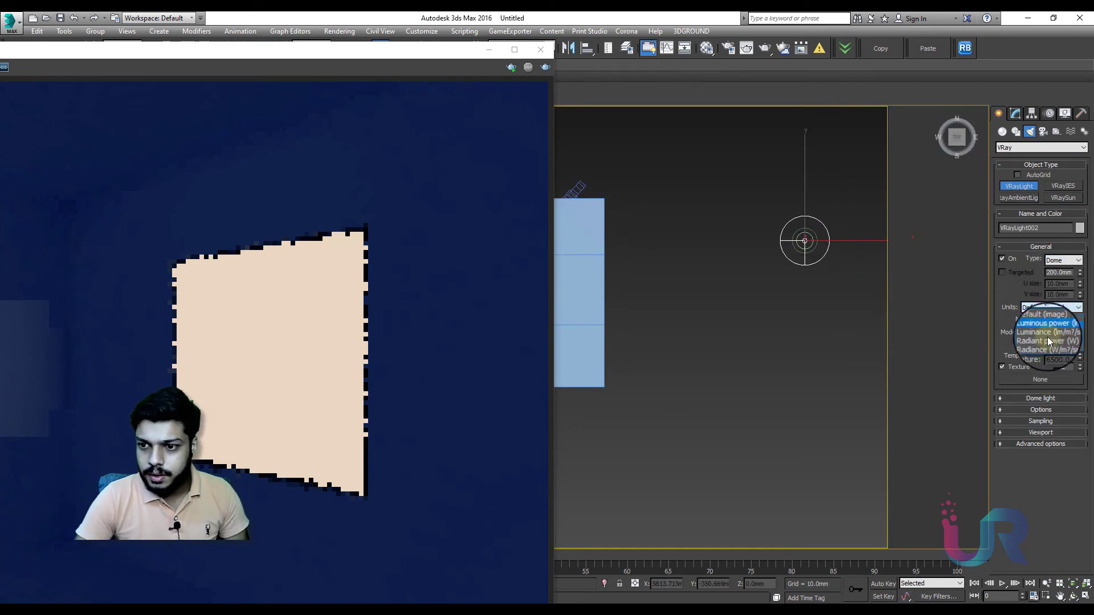
click(1048, 341)
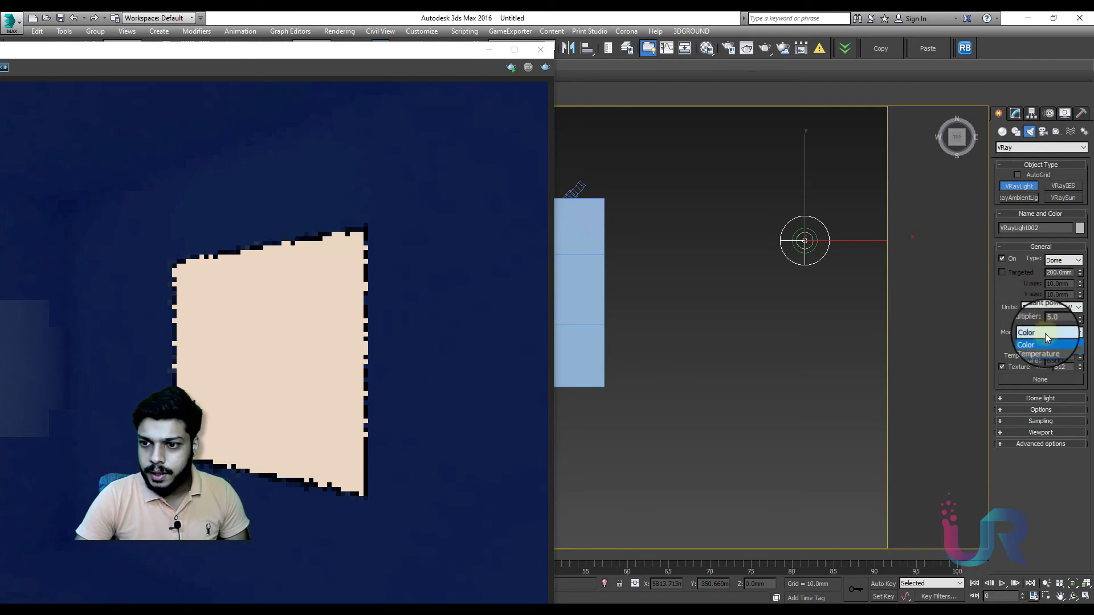
Give the dome light a green color of about red 0, green 213, blue 50, and end light creation
click(1047, 344)
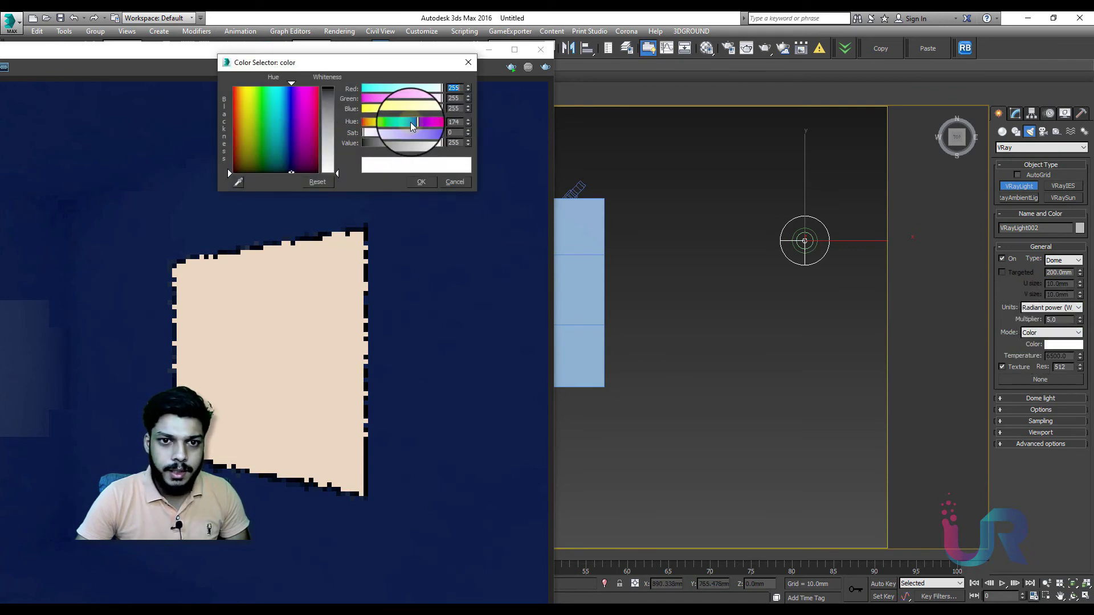
click(249, 100)
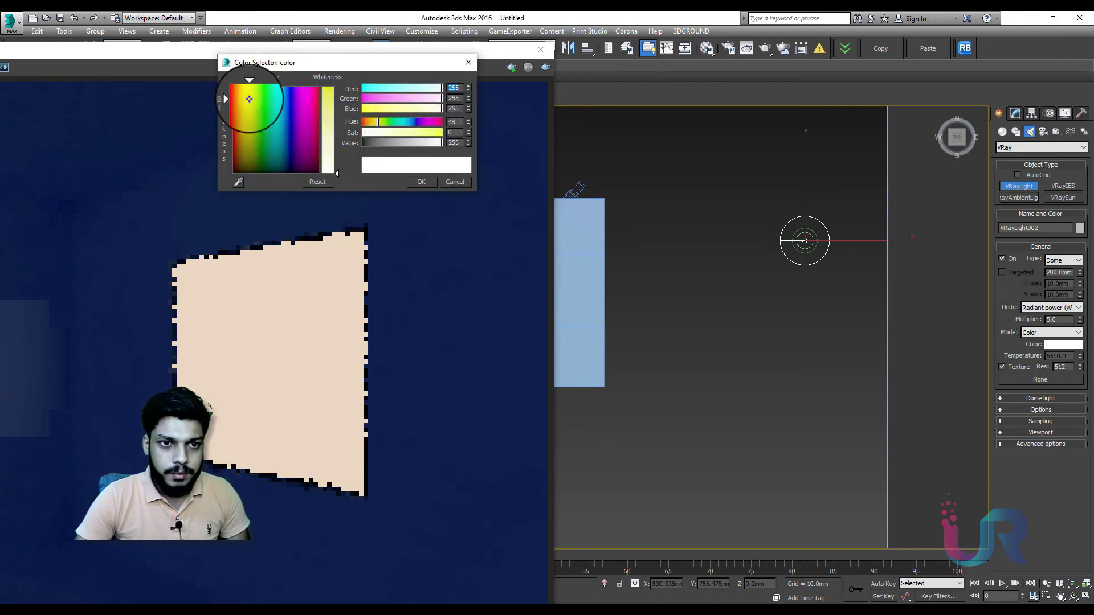
drag(249, 99, 265, 101)
click(328, 87)
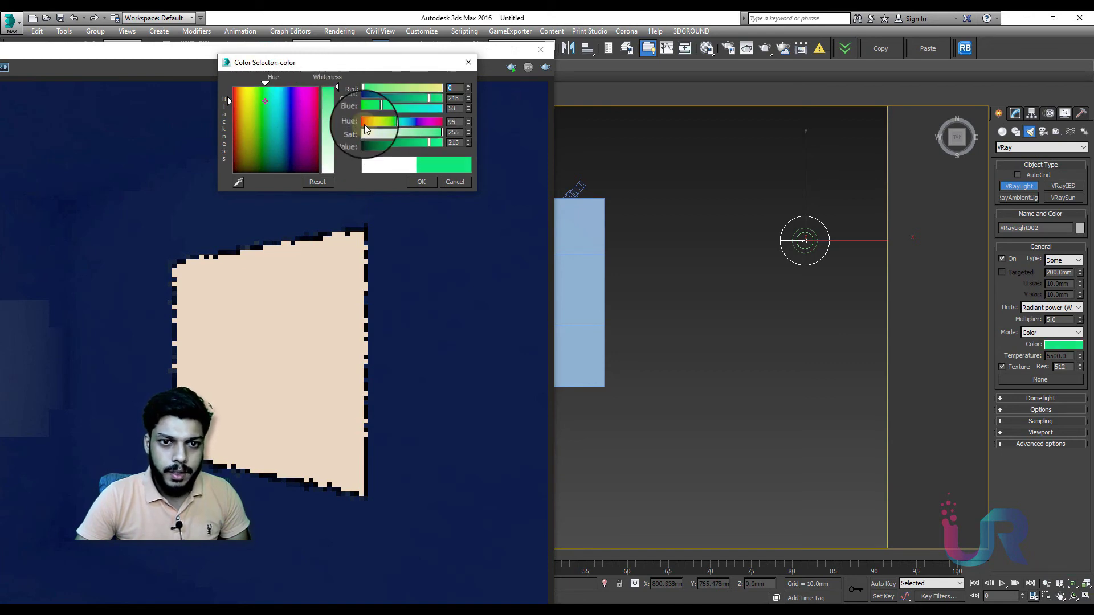
click(423, 182)
right_click(775, 220)
Return to the camera view, select the window light, and turn on its Skylight portal option
mouse_move(751, 223)
middle_down()
mouse_move(792, 219)
mouse_move(770, 230)
middle_up()
key(c)
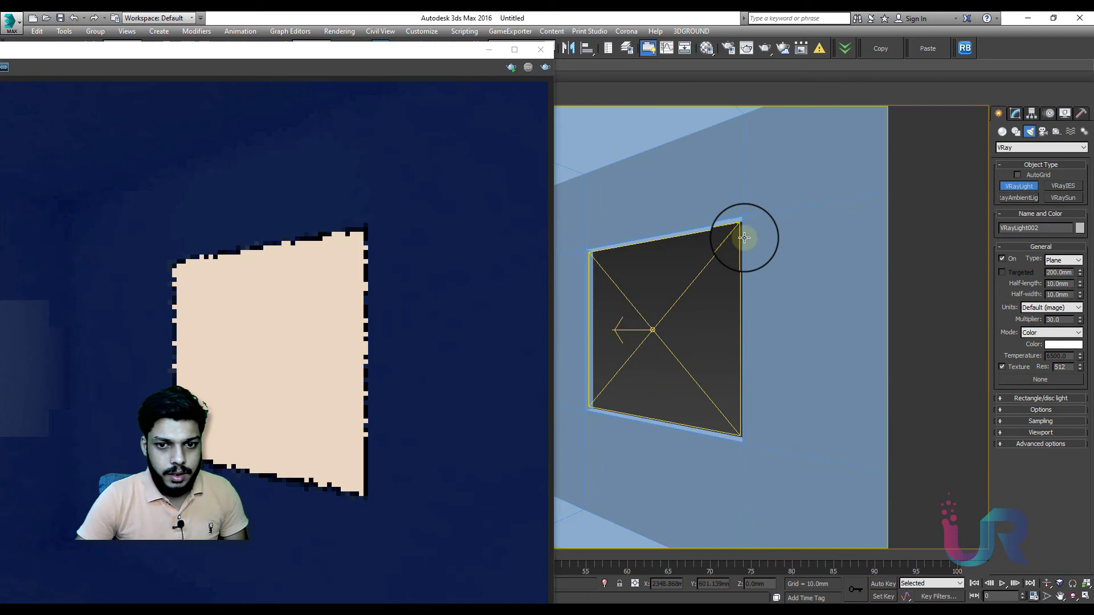
right_click(674, 305)
click(675, 302)
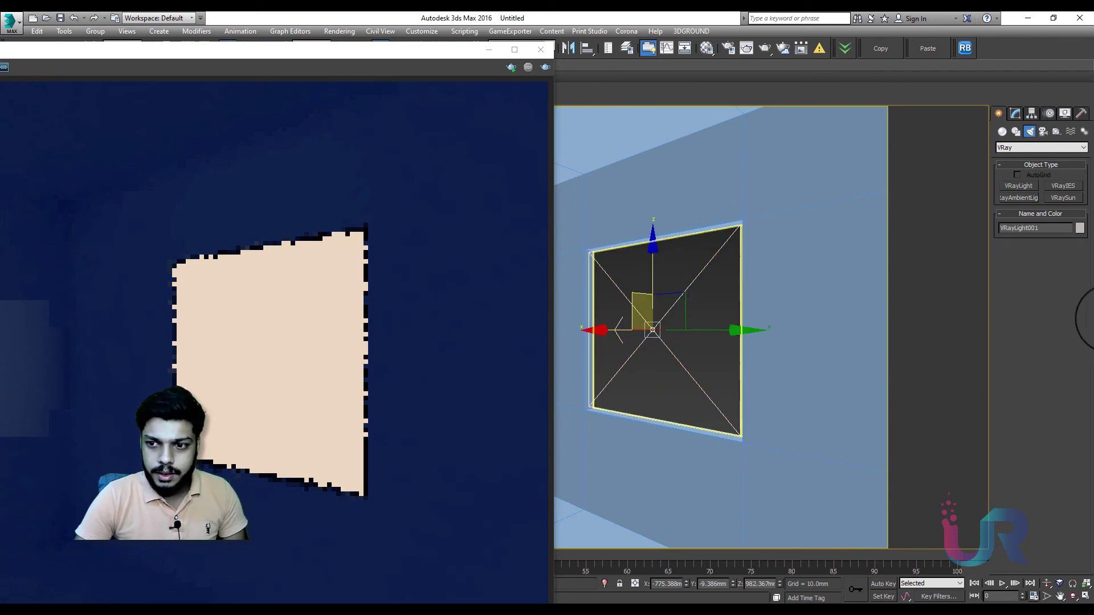
click(1014, 113)
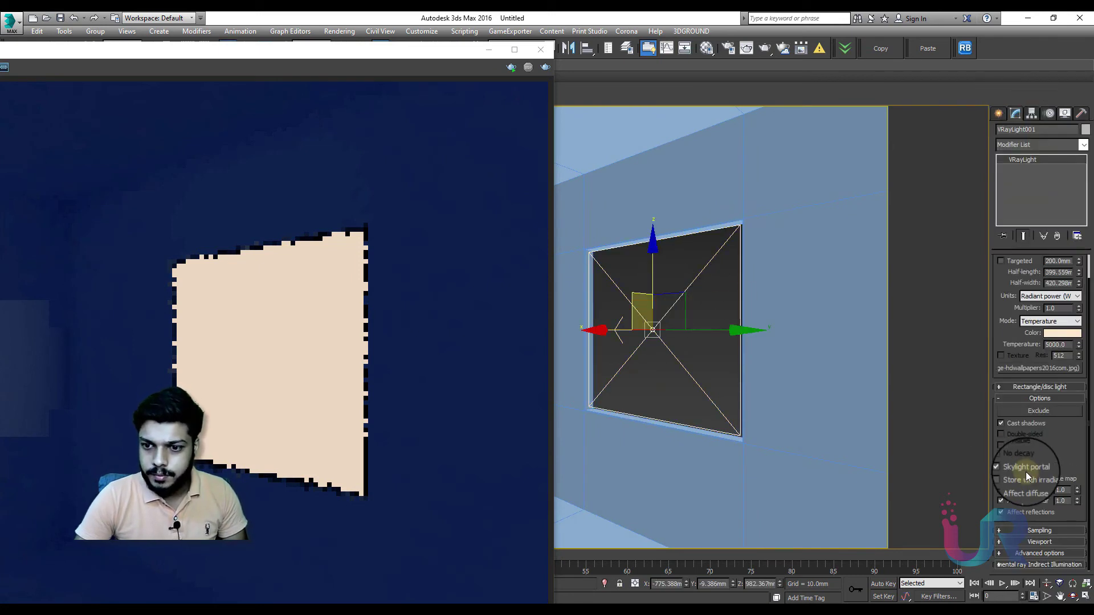
Render the camera view with the skylight portal, making the render buckets follow the pointer around the window
click(544, 68)
drag(398, 56, 555, 41)
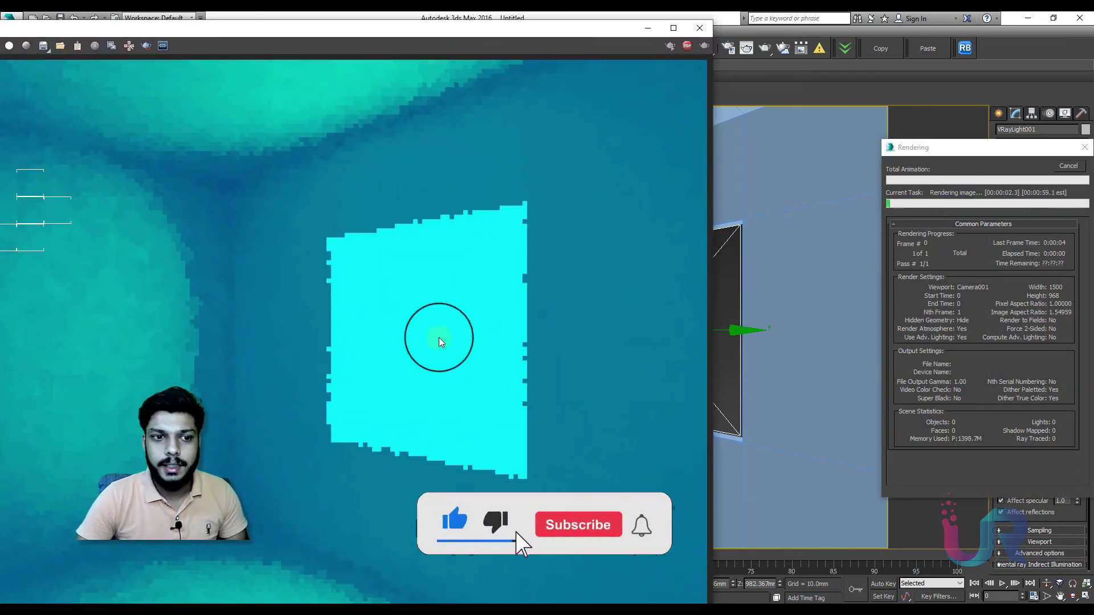
click(129, 46)
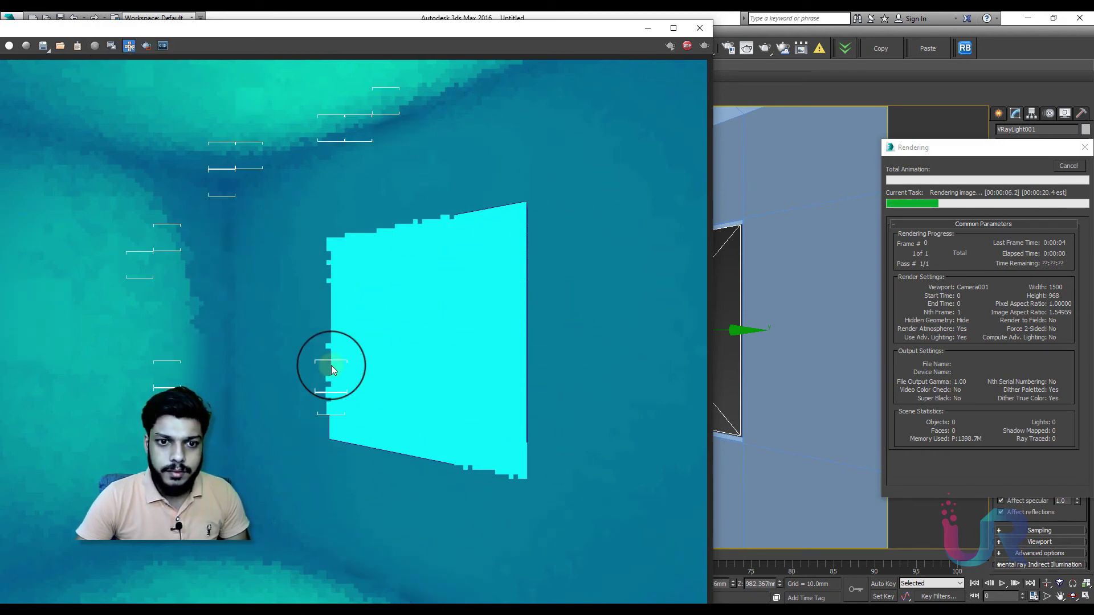
Select the dome light beside the box in the top view and change its color to about red 126, green 240, blue 0
key(t)
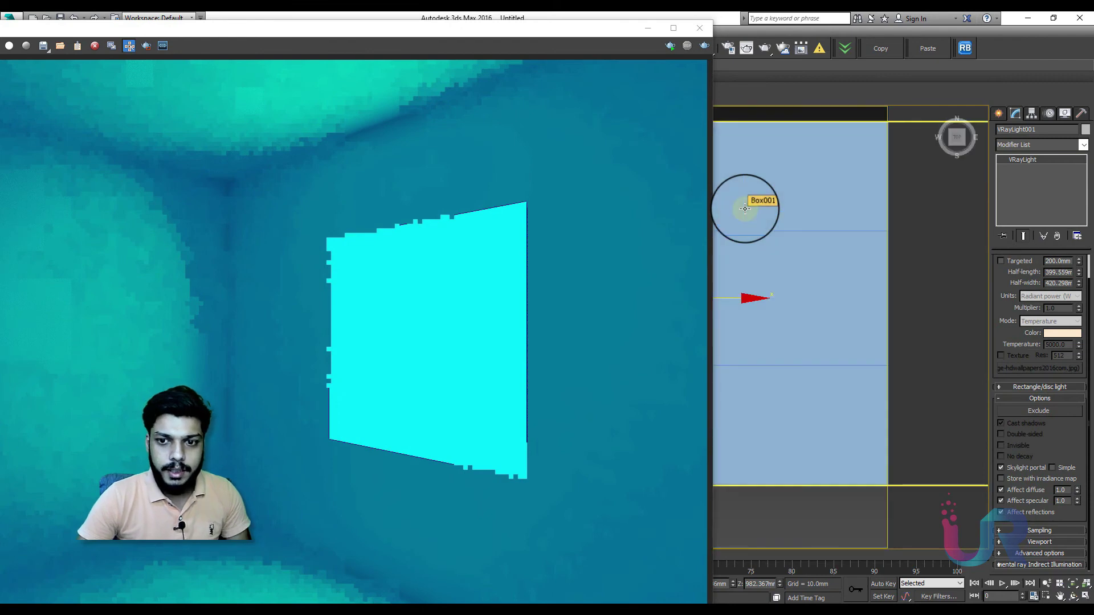
scroll(769, 276, up, 3)
scroll(773, 308, down, 3)
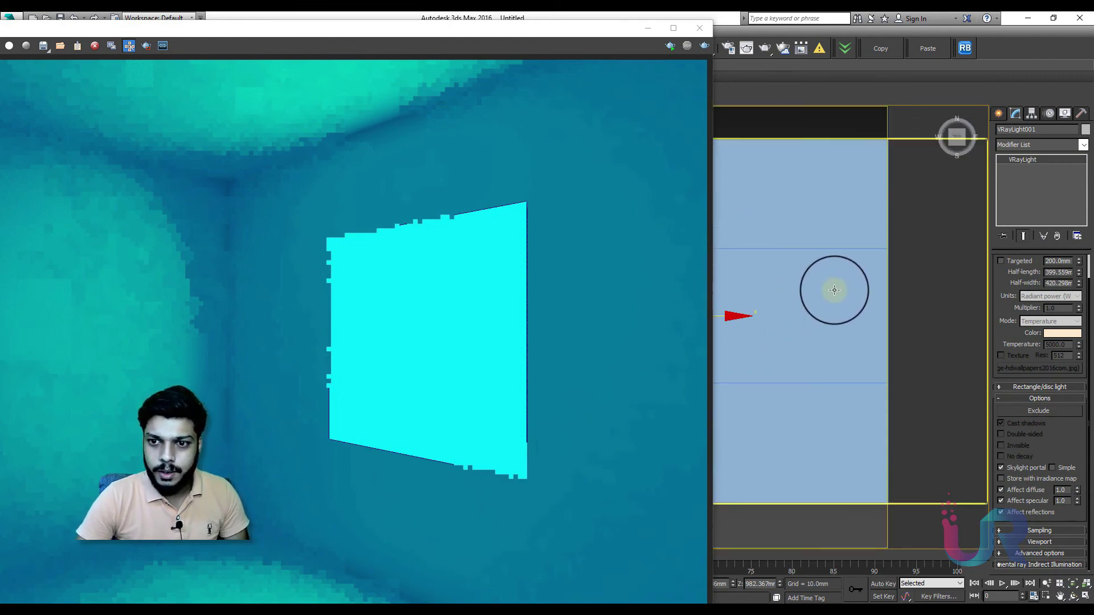
scroll(803, 304, down, 5)
click(859, 317)
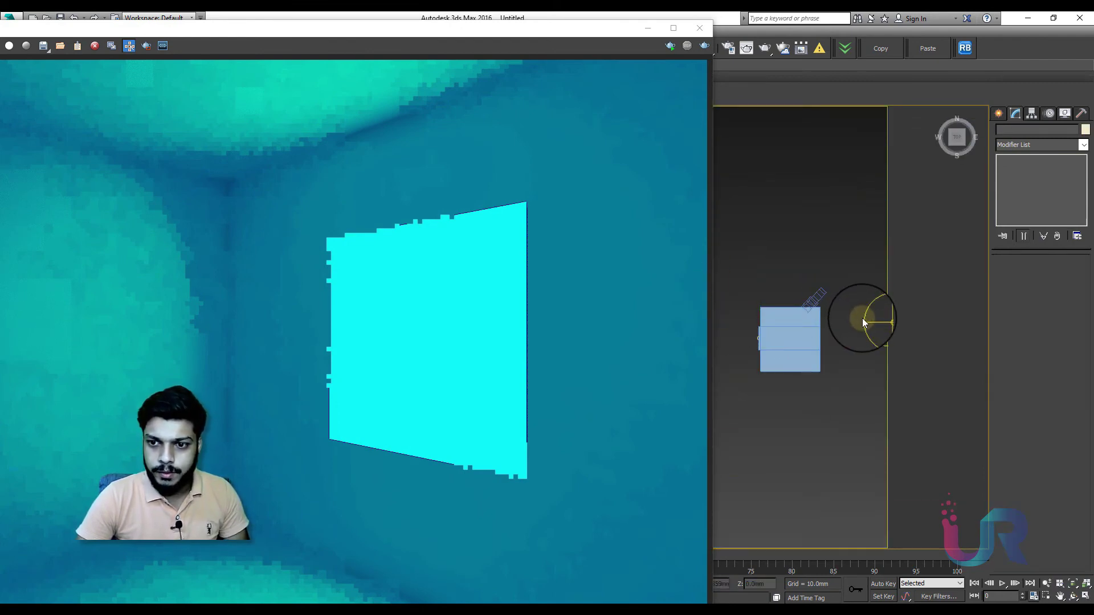
middle_drag(881, 327, 841, 325)
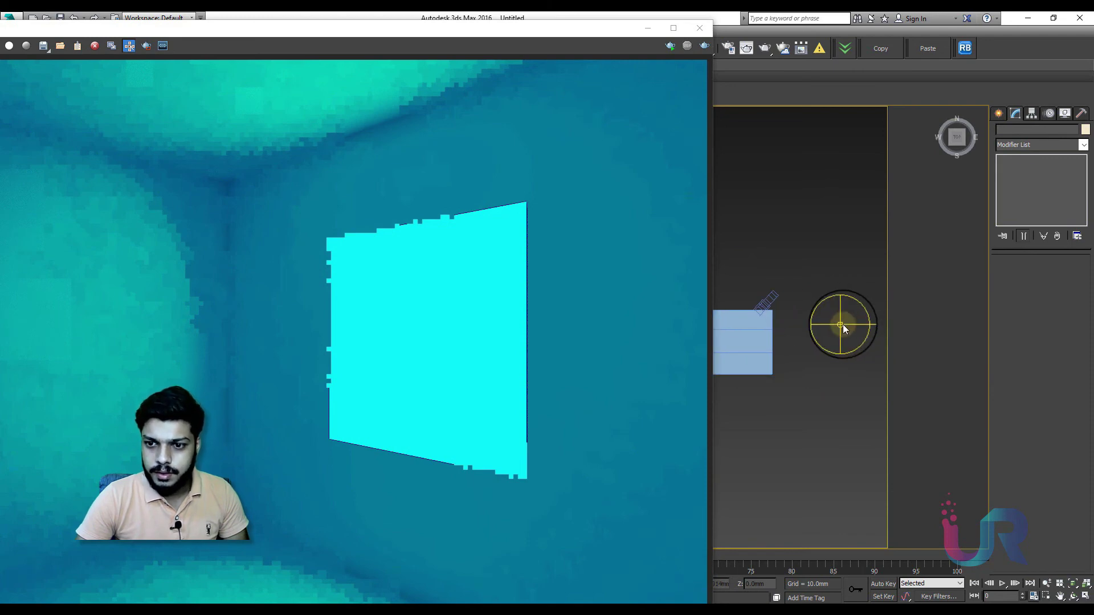
click(840, 324)
click(1062, 334)
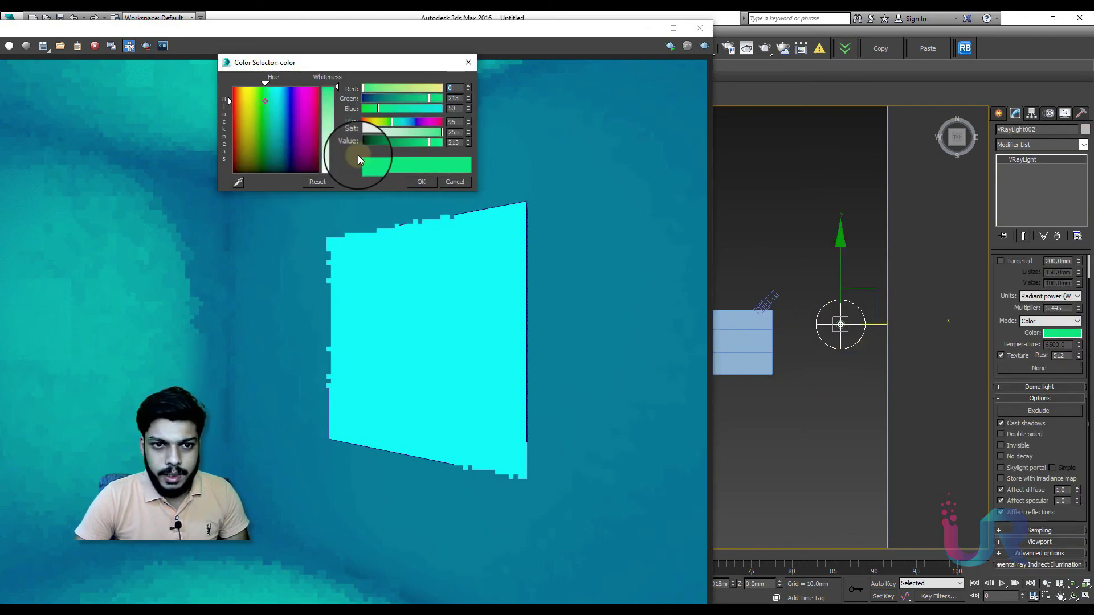
click(377, 100)
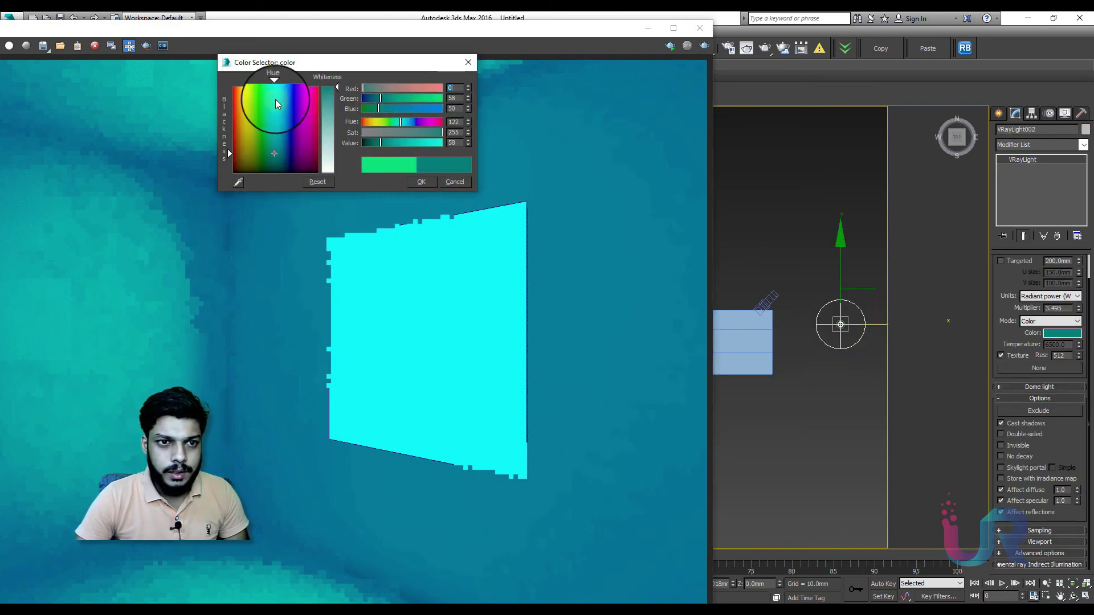
drag(275, 102, 258, 92)
drag(411, 87, 401, 87)
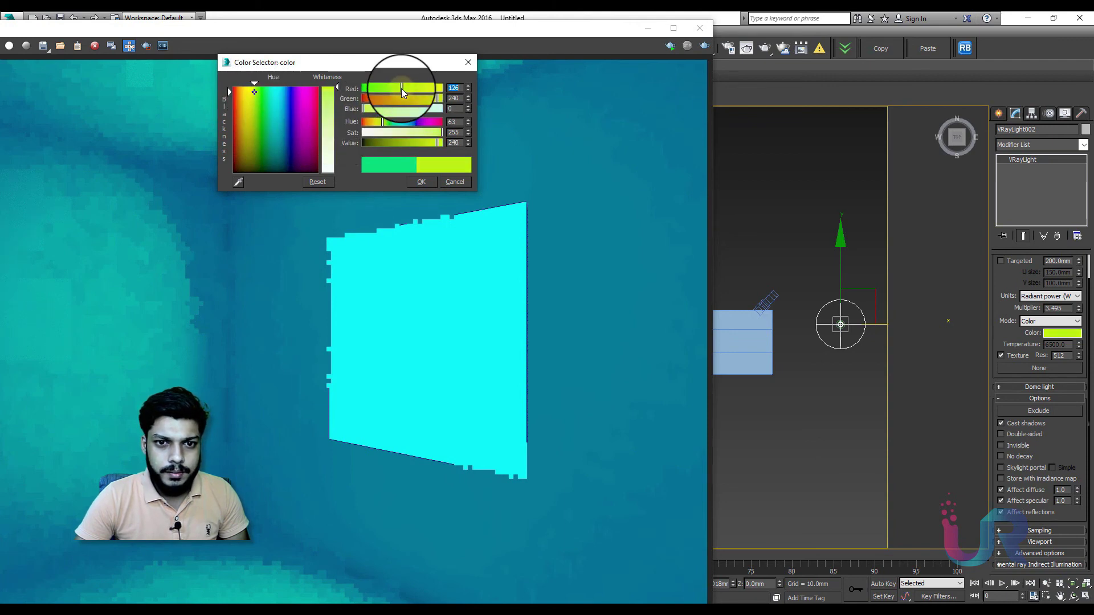
click(424, 180)
Set the dome light's multiplier to 1.0 and render the camera view
double_click(1058, 308)
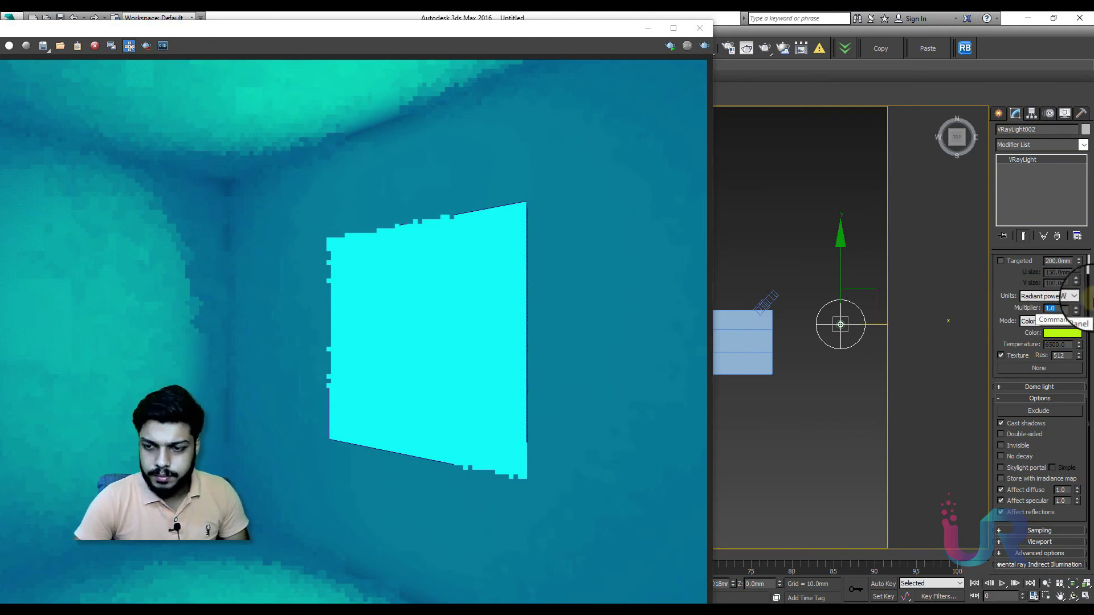
click(521, 108)
click(775, 198)
key(c)
click(705, 47)
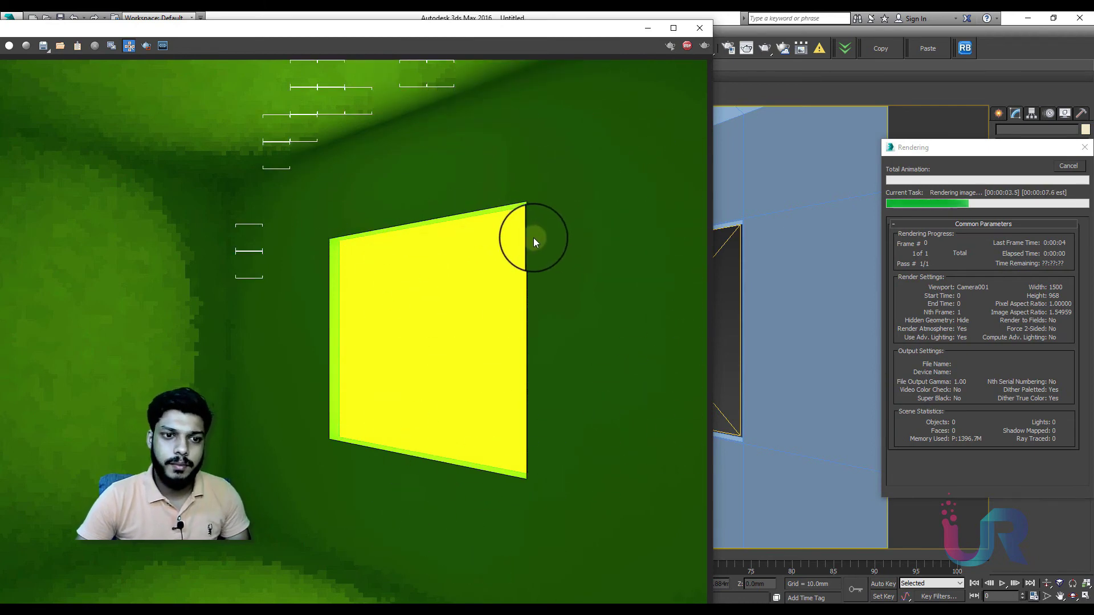
Turn off the window light's Skylight portal option and delete the dome light in the top view
click(725, 242)
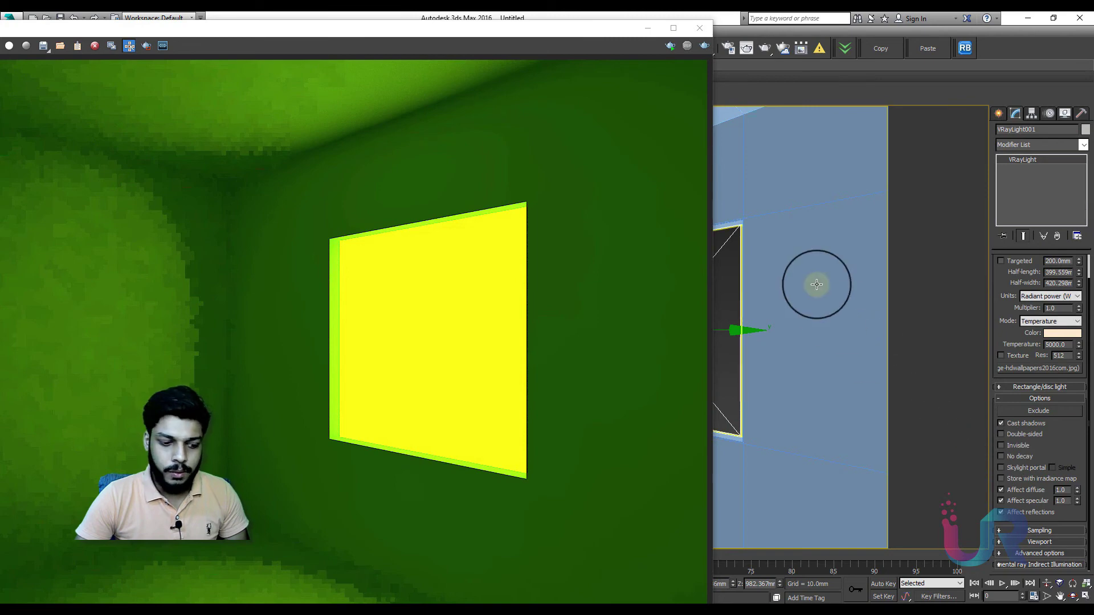
click(816, 286)
key(t)
key(z)
scroll(810, 301, up, 1)
scroll(811, 301, down, 3)
middle_drag(821, 299, 768, 322)
scroll(771, 317, down, 4)
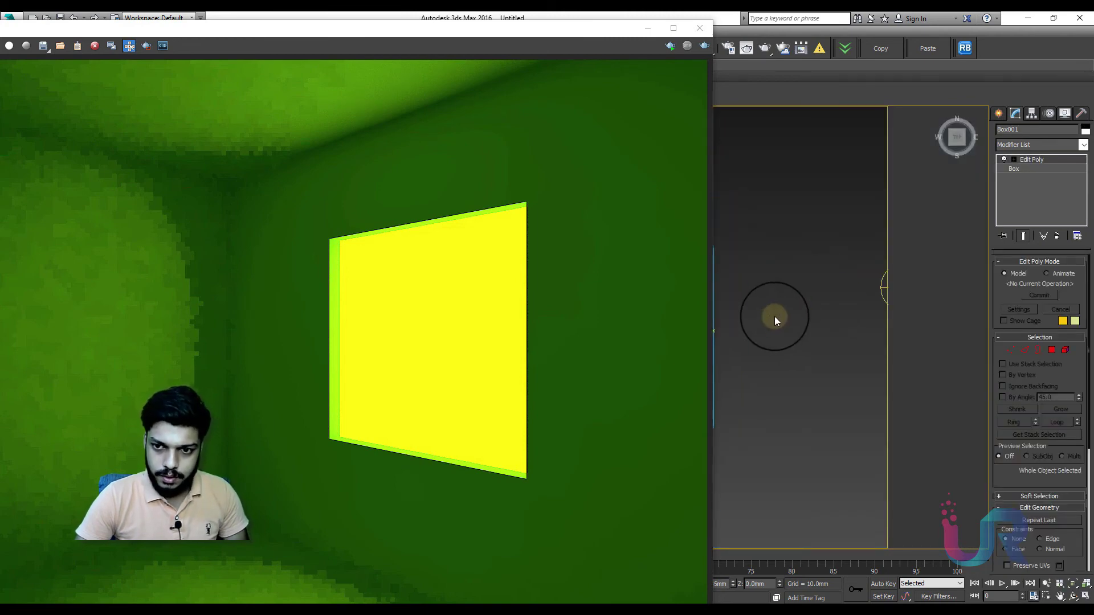
click(832, 331)
key(Delete)
Return to the camera view and render the room with only the window light
scroll(791, 257, up, 5)
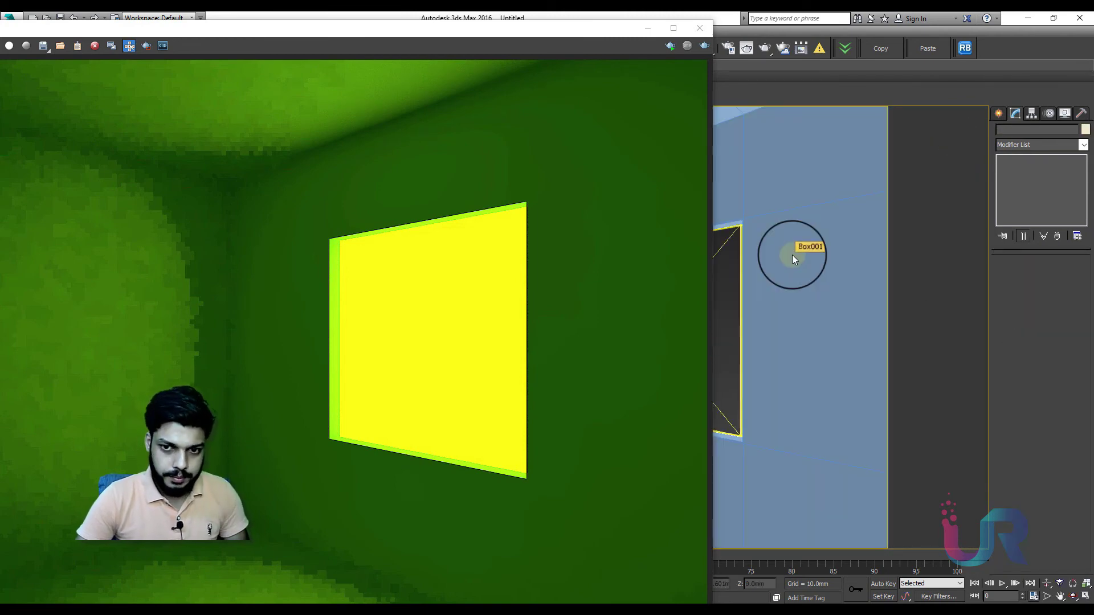
click(699, 51)
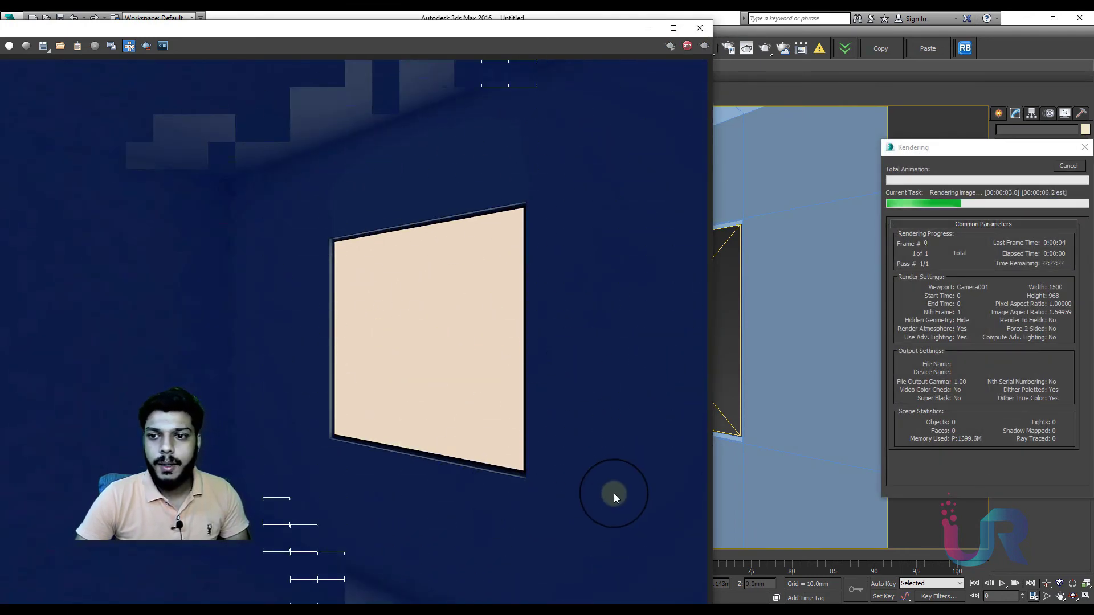
Select the window light, close its Options settings, and set its Sampling subdivs to 32
click(736, 231)
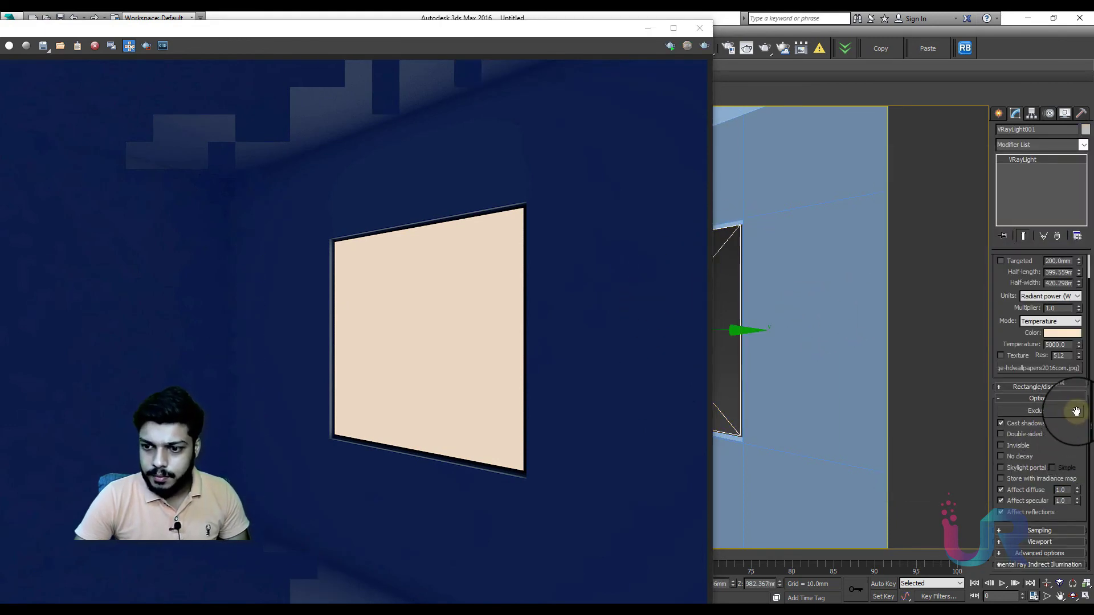
click(1023, 503)
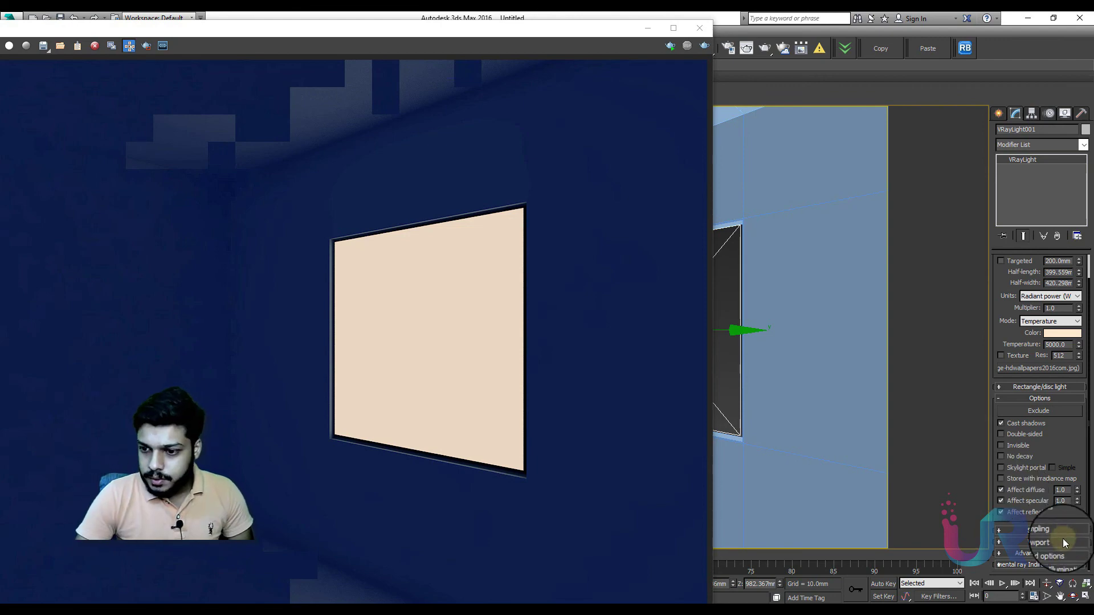
click(1043, 398)
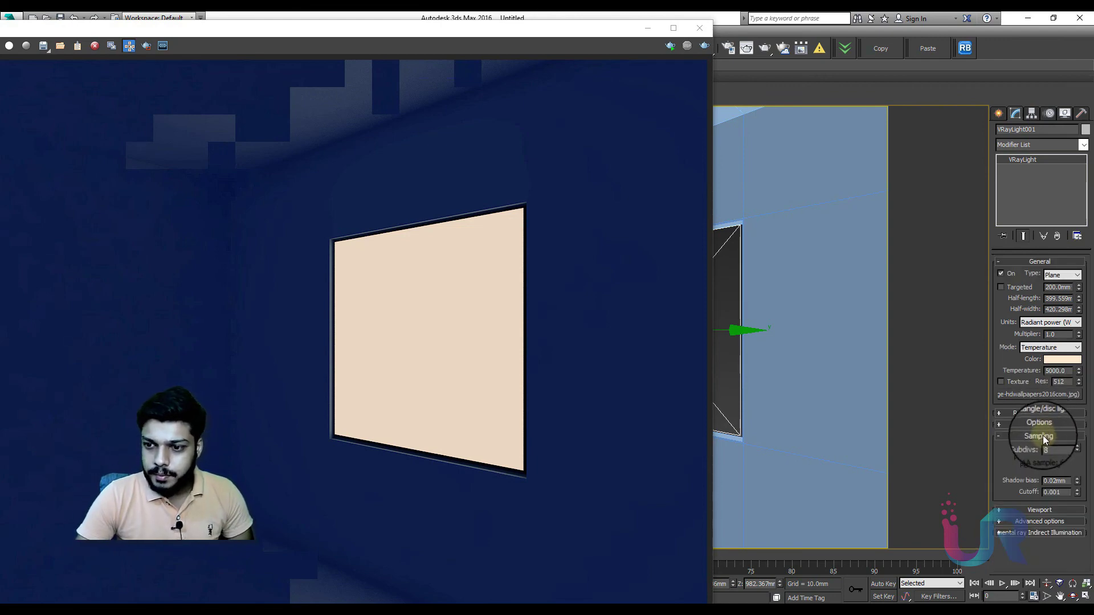
click(1042, 437)
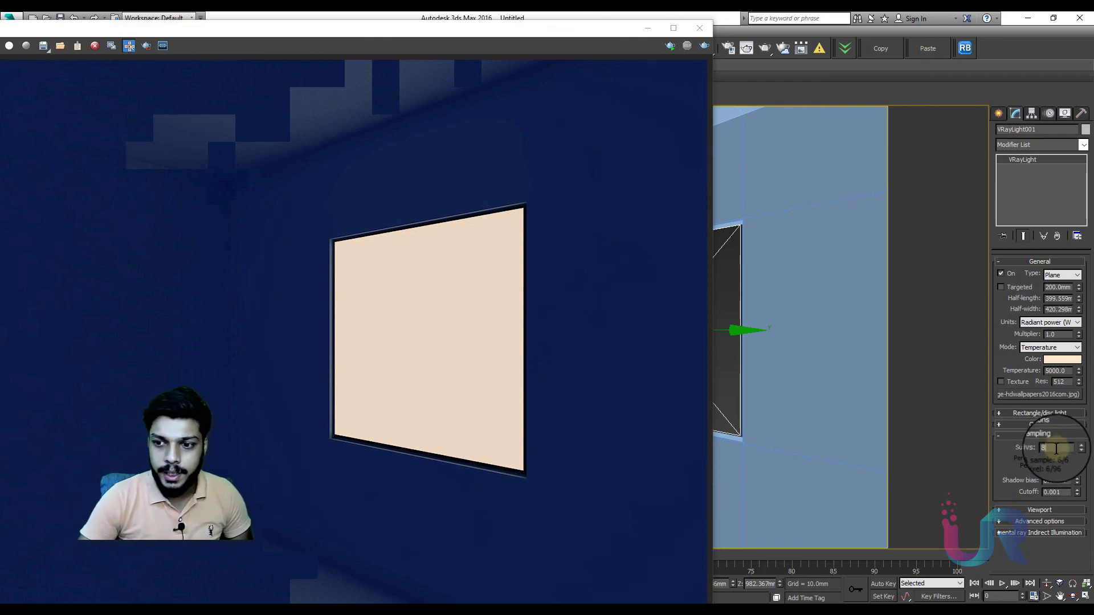
drag(1055, 447, 939, 433)
text(32)
key(Return)
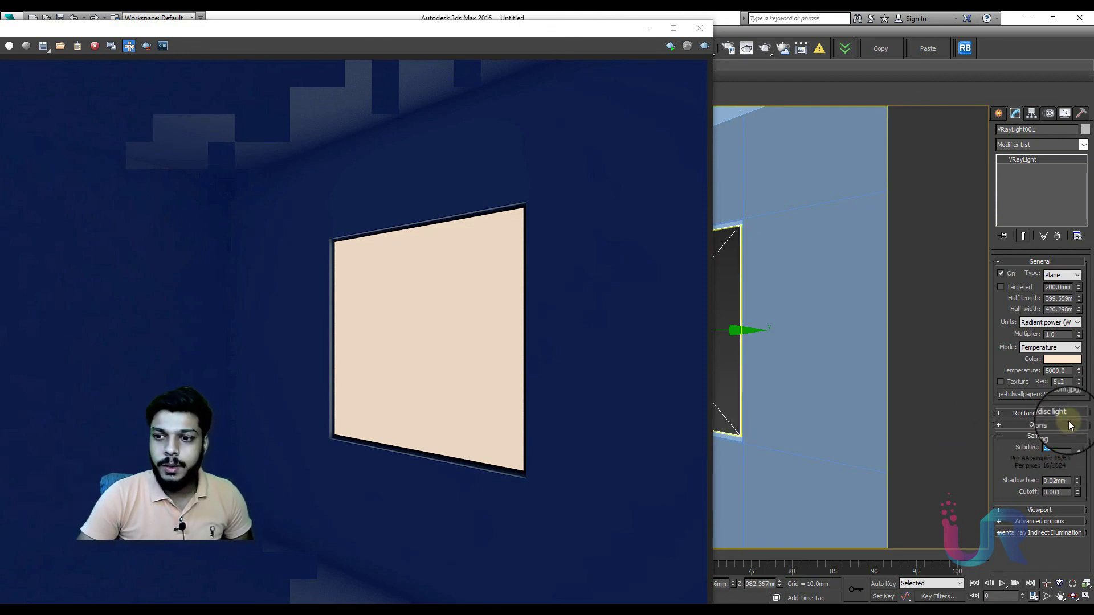